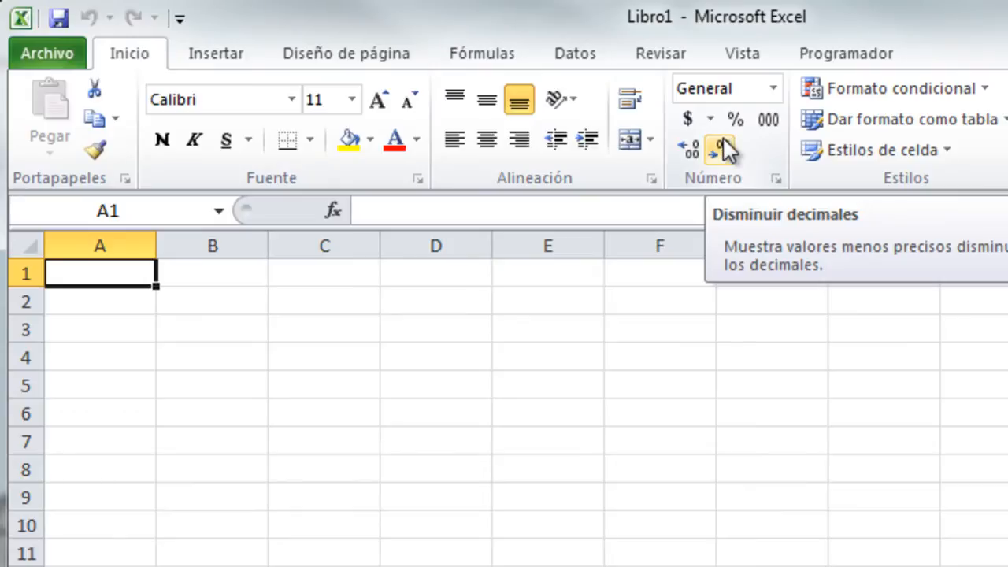
Enter Lun in B2 and auto-fill it across to F2 for Lun, Mar, Mié, Jue, Vie.
click(229, 301)
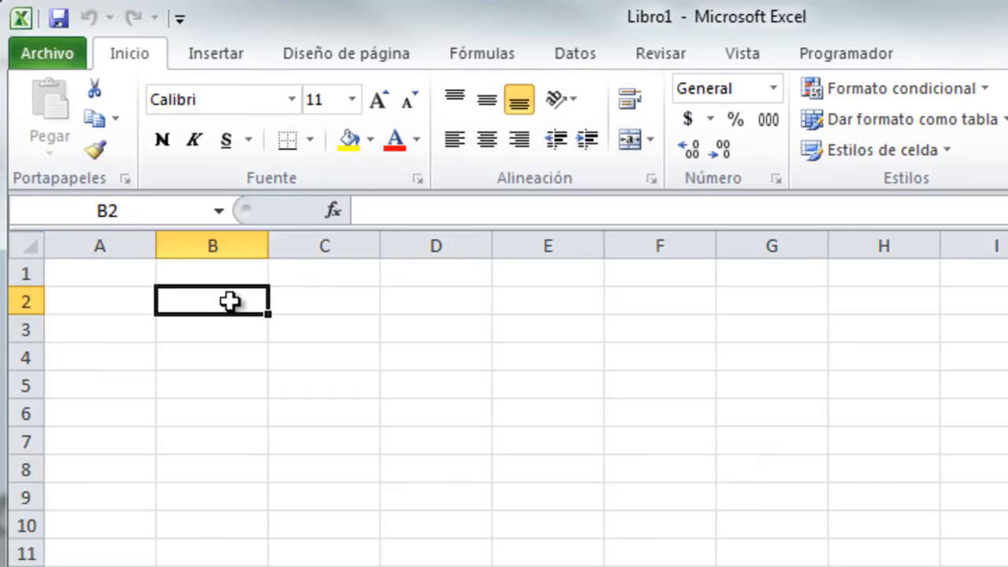
text(Lun)
key(Return)
click(229, 300)
drag(268, 315, 715, 320)
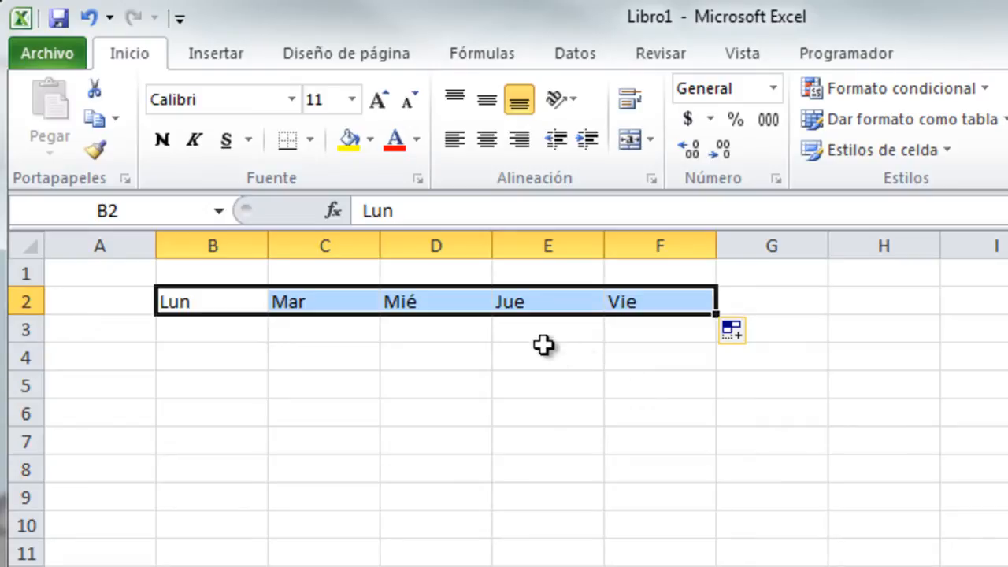
click(369, 140)
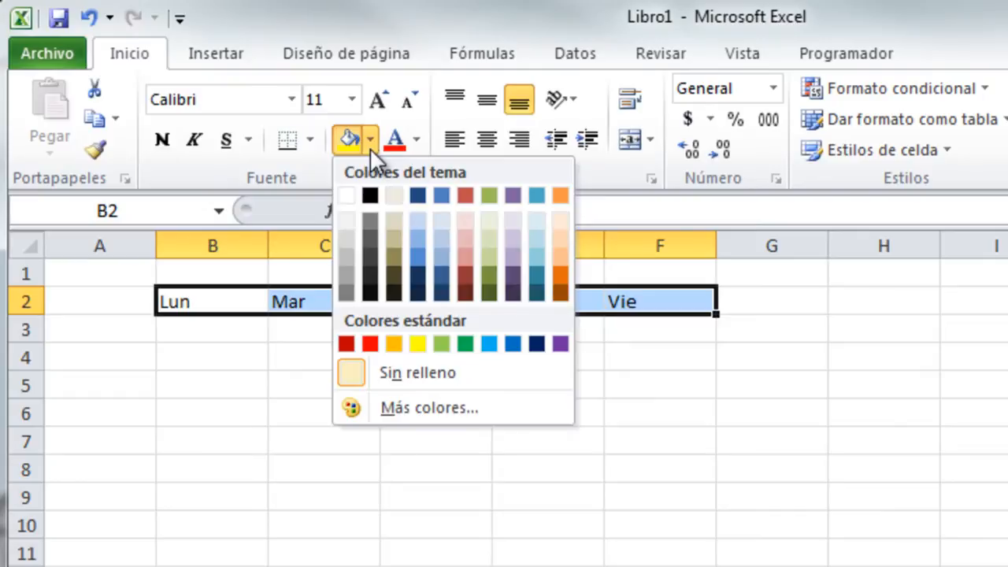
click(418, 142)
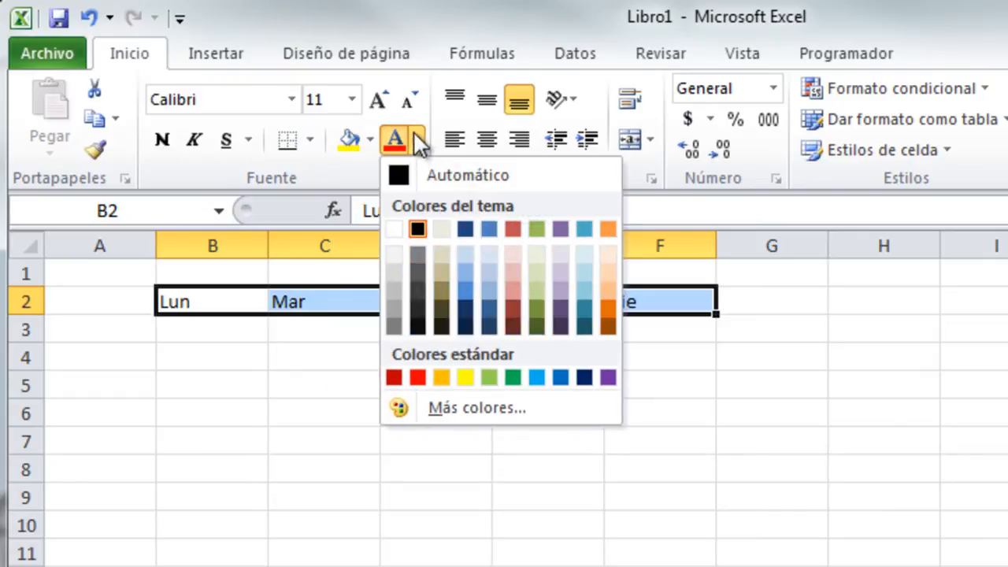
click(427, 102)
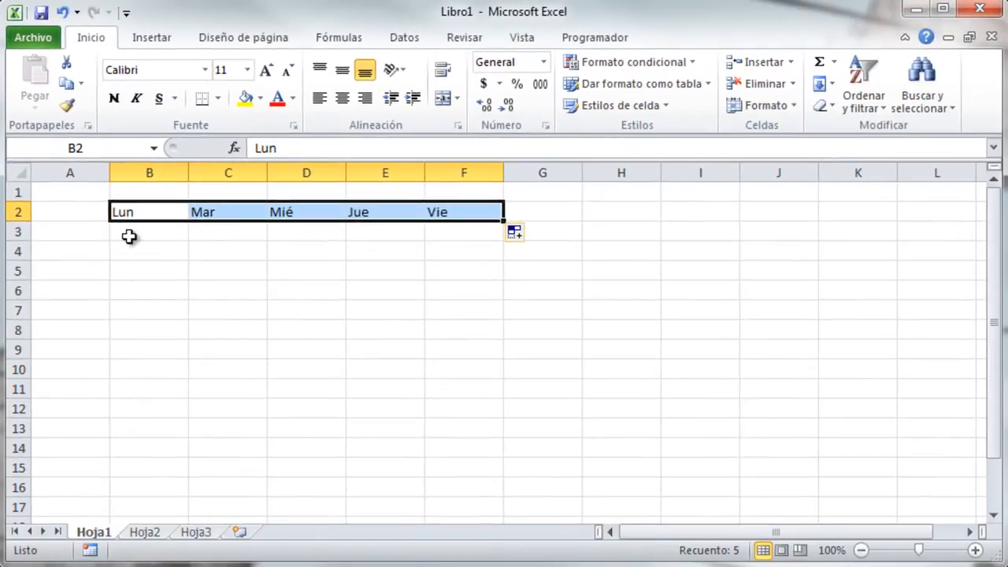
drag(137, 207, 469, 210)
Set the B2:F2 weekday labels' text orientation to 45 degrees in Formato de celdas.
key(ctrl+1)
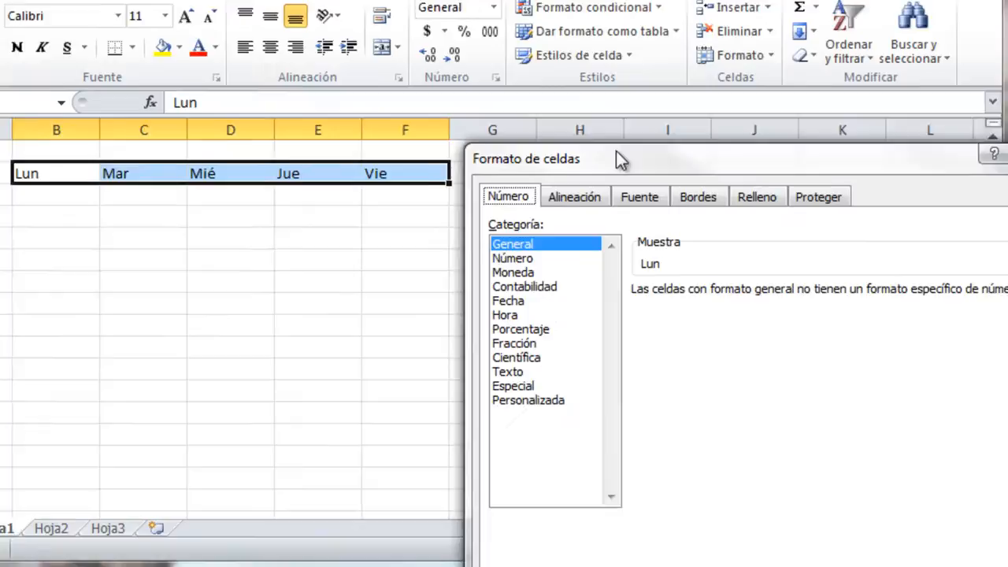
drag(617, 154, 492, 47)
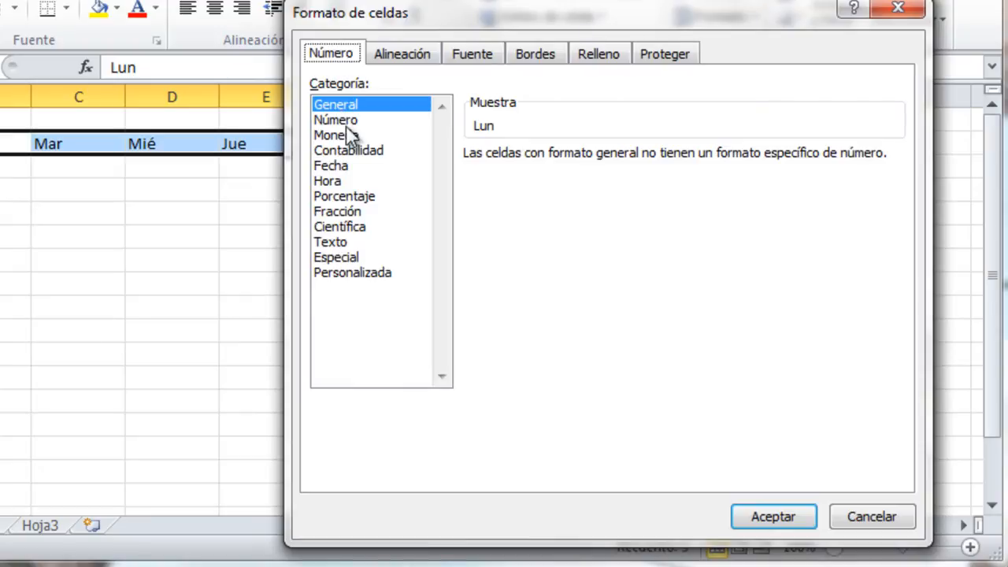
click(403, 54)
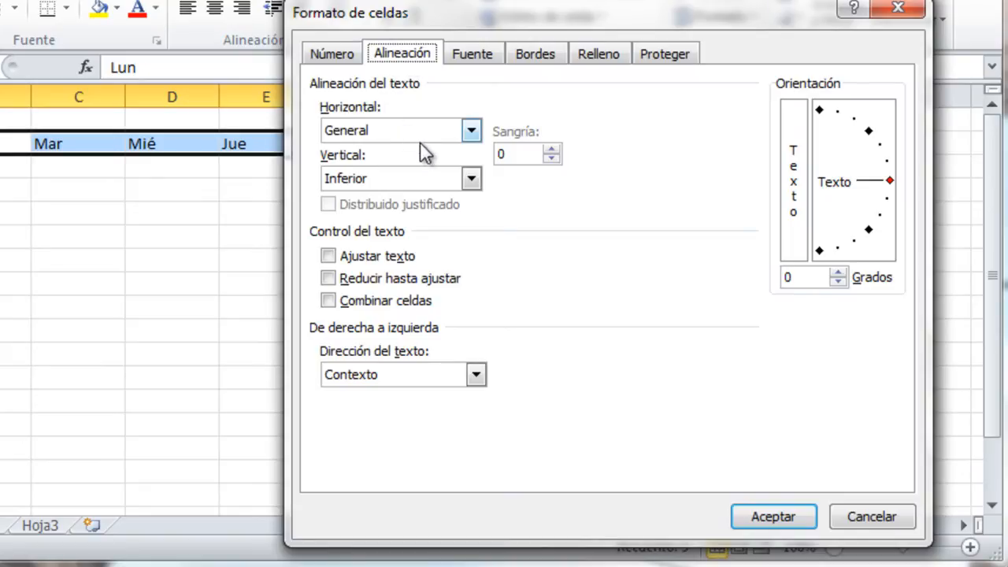
click(799, 197)
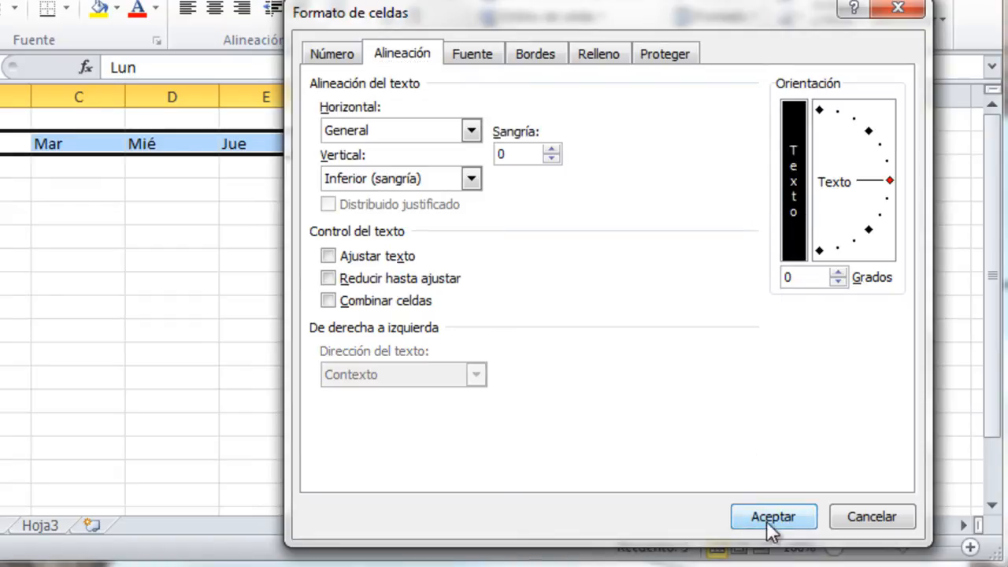
mouse_move(887, 204)
mouse_down()
mouse_move(876, 157)
mouse_move(857, 164)
mouse_up()
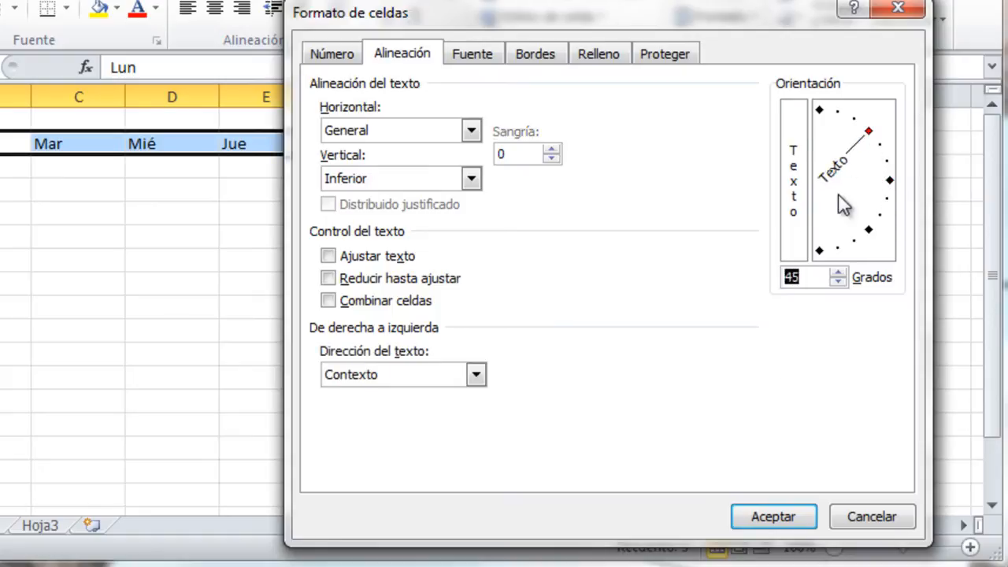
click(775, 518)
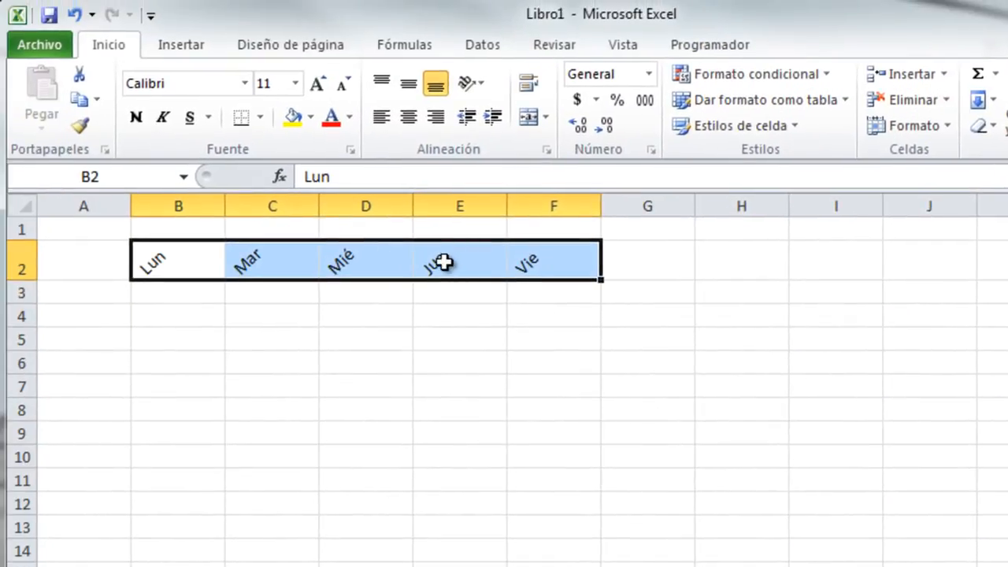
Try the orientation options, ending with the weekday labels rotated to read downward (Girar texto hacia abajo).
click(488, 84)
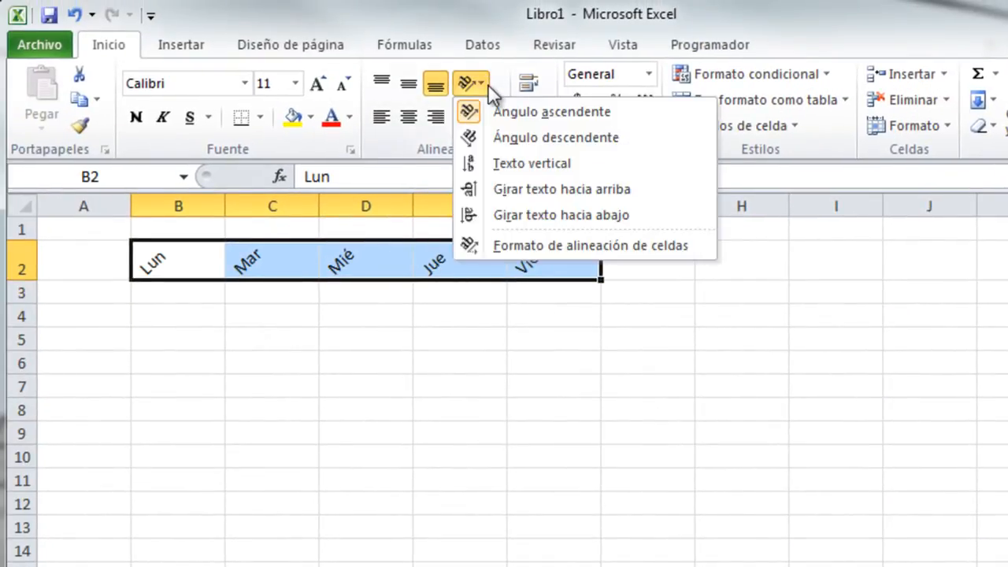
click(490, 162)
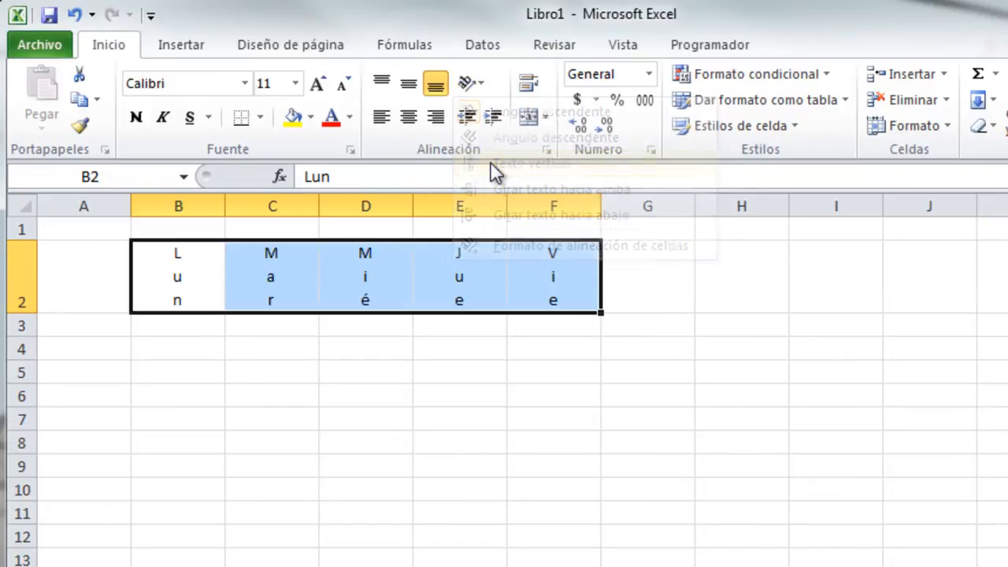
click(484, 87)
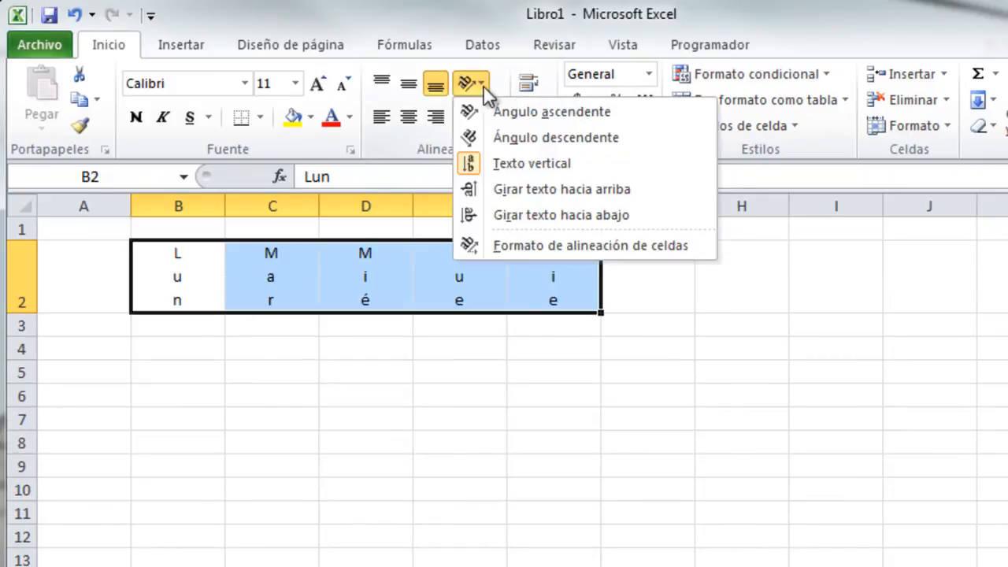
click(516, 140)
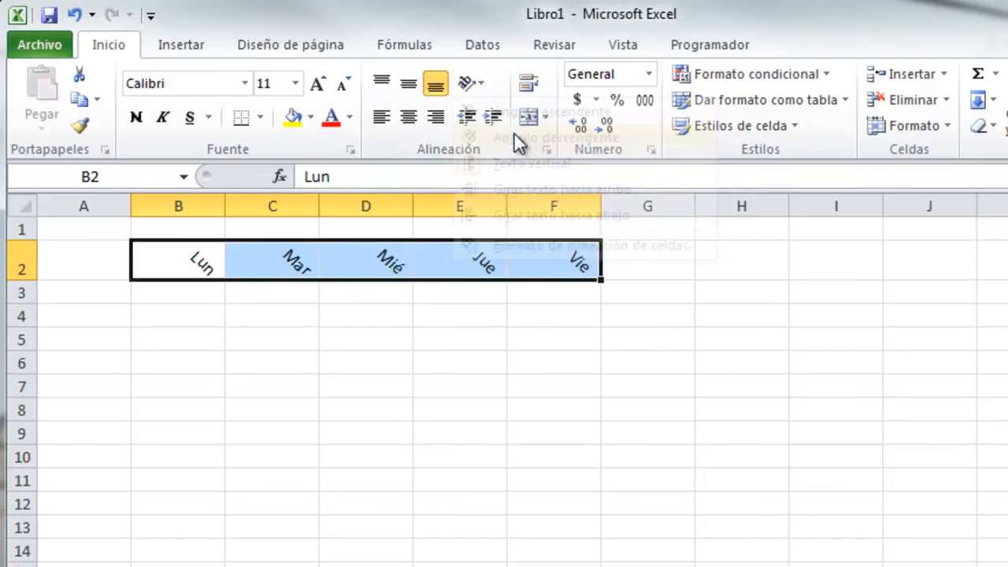
click(477, 77)
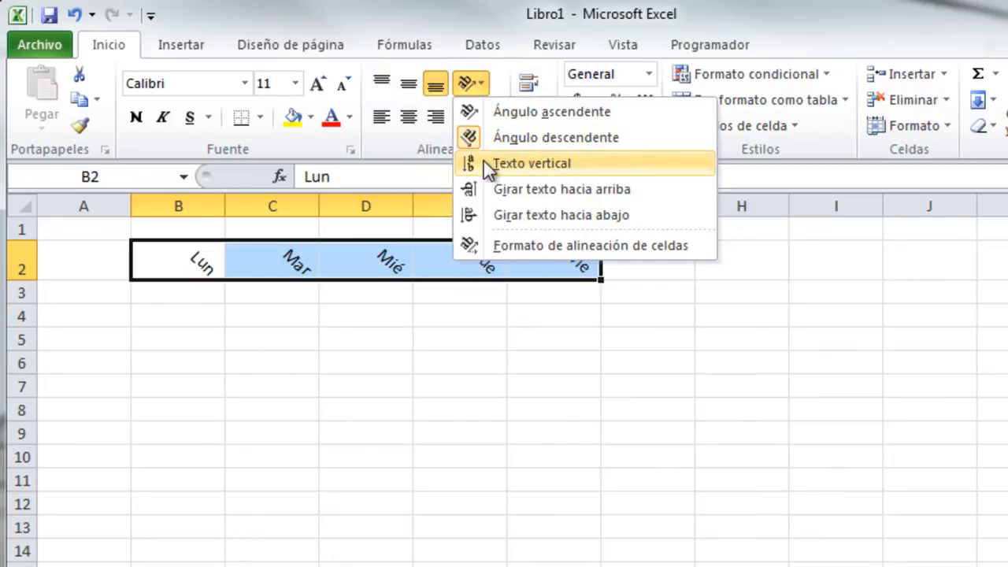
click(482, 215)
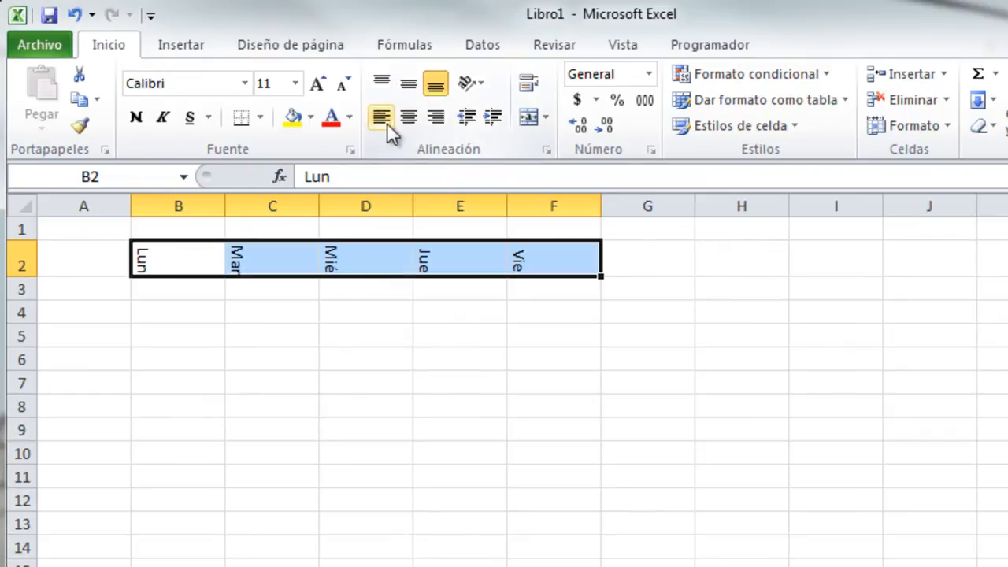
Centre the weekday labels both horizontally and vertically in their cells.
click(411, 120)
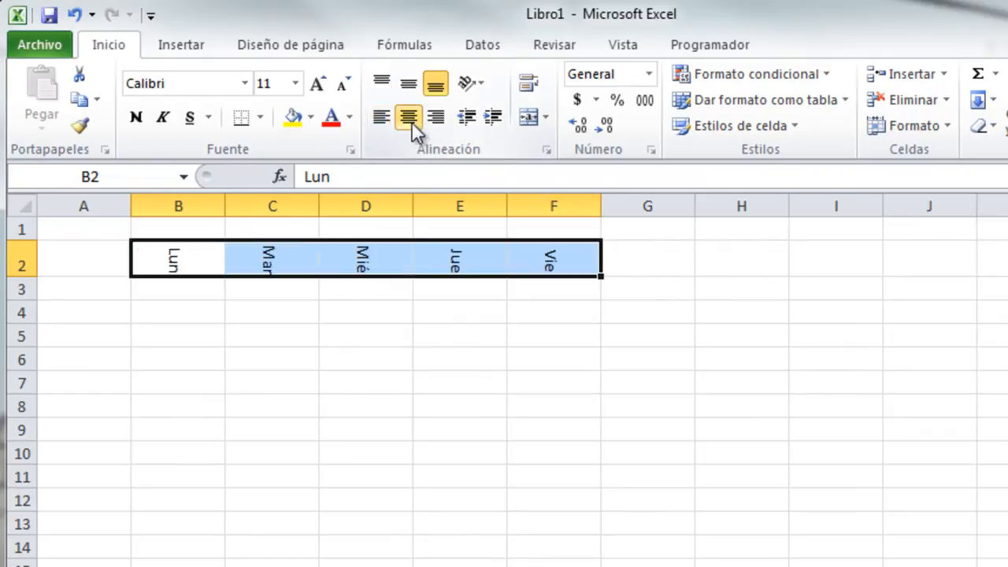
click(437, 122)
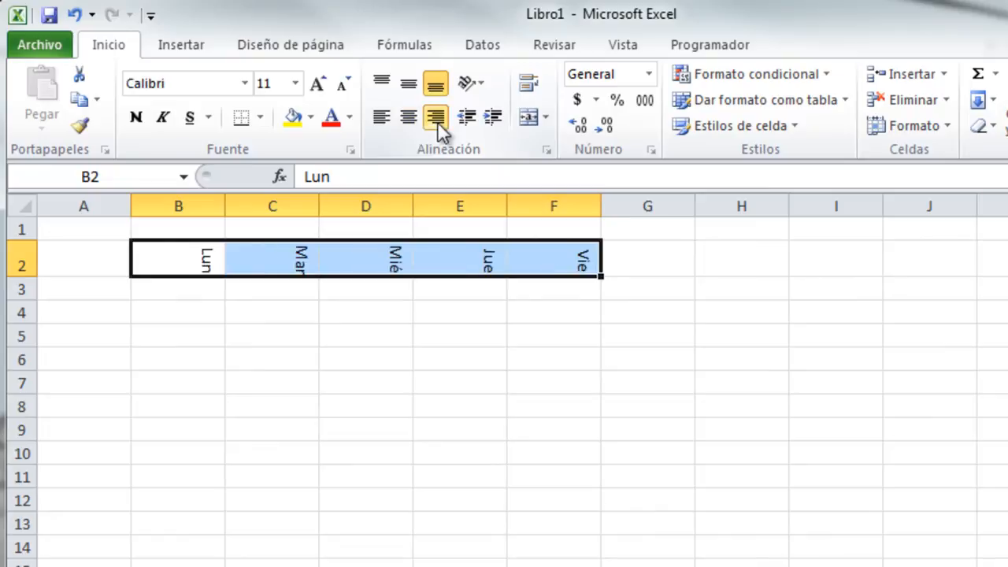
click(409, 84)
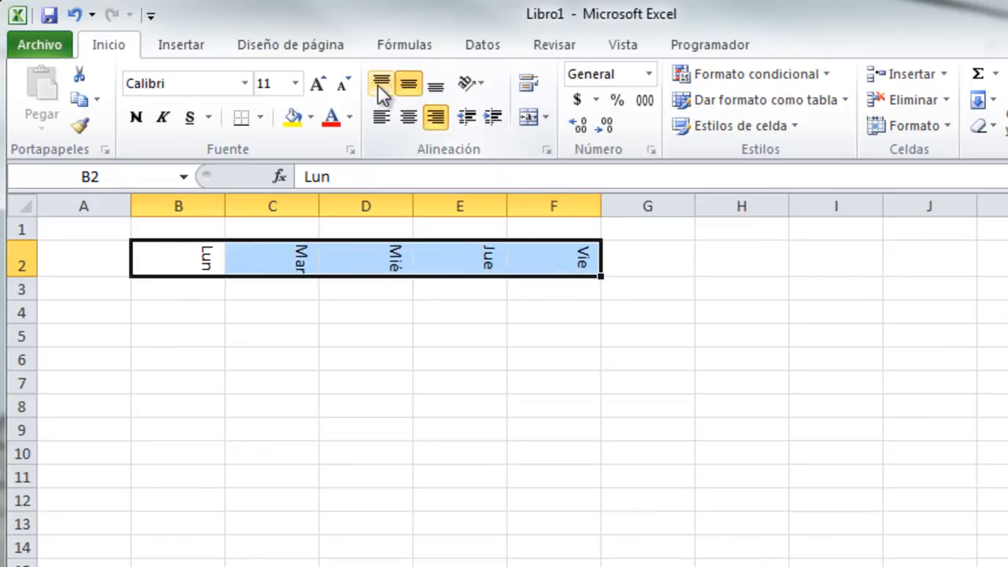
click(378, 83)
click(381, 118)
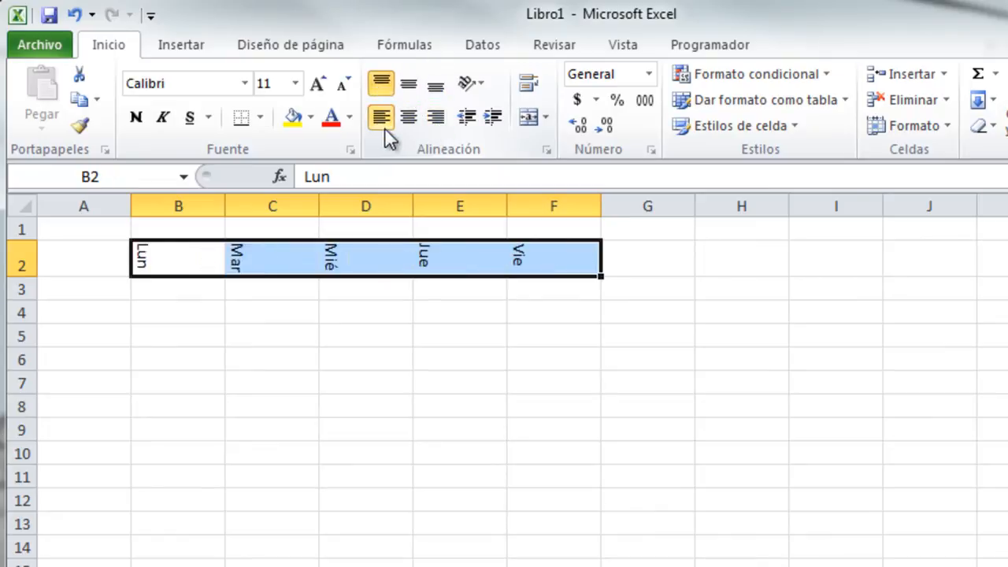
click(409, 83)
click(409, 117)
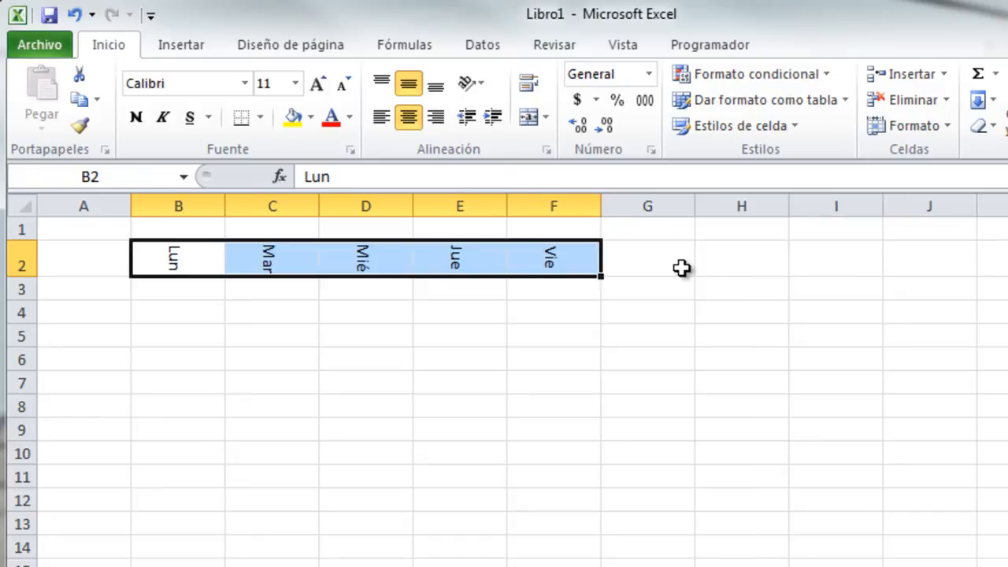
Enter the row label Día in cell A2.
click(726, 255)
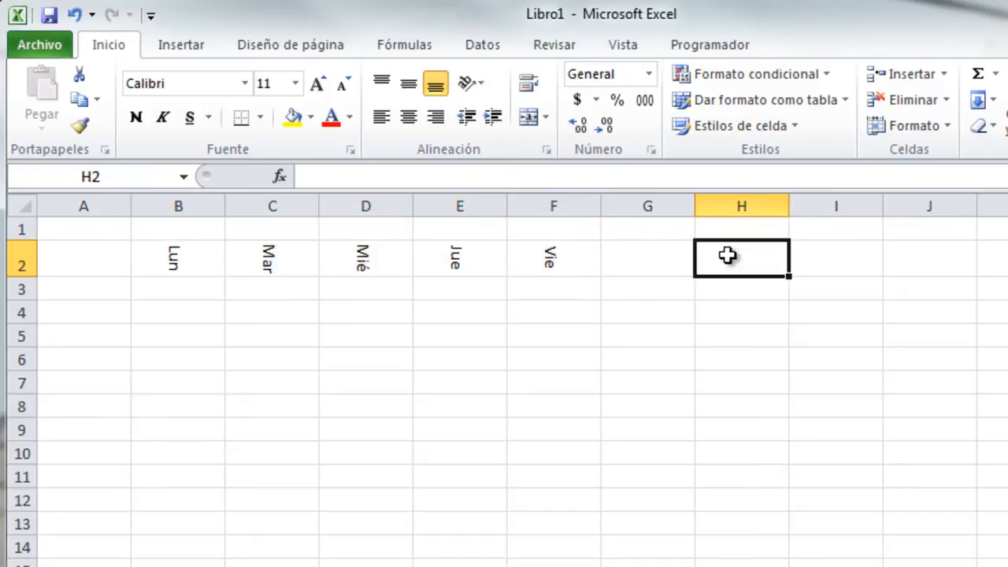
click(71, 246)
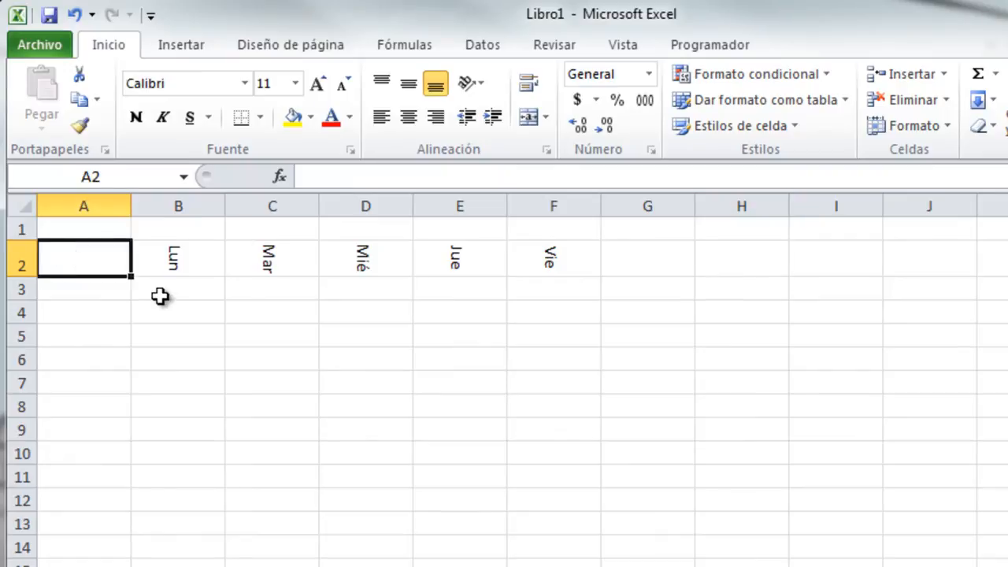
text(Di)
key(BackSpace)
text(á)
key(BackSpace)
text(ía)
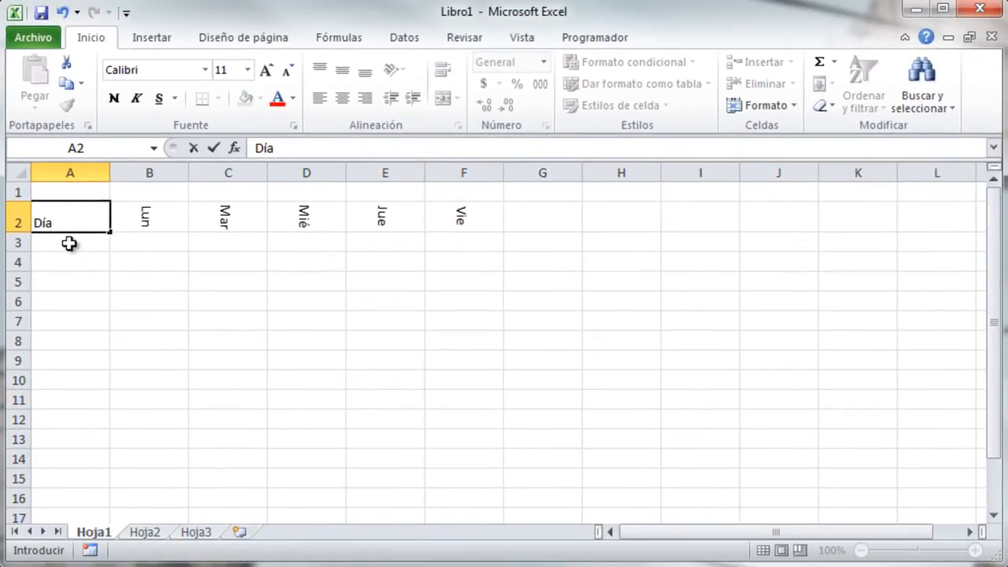
click(68, 243)
Try alignments on Día, finally centring it horizontally and vertically in A2.
click(69, 221)
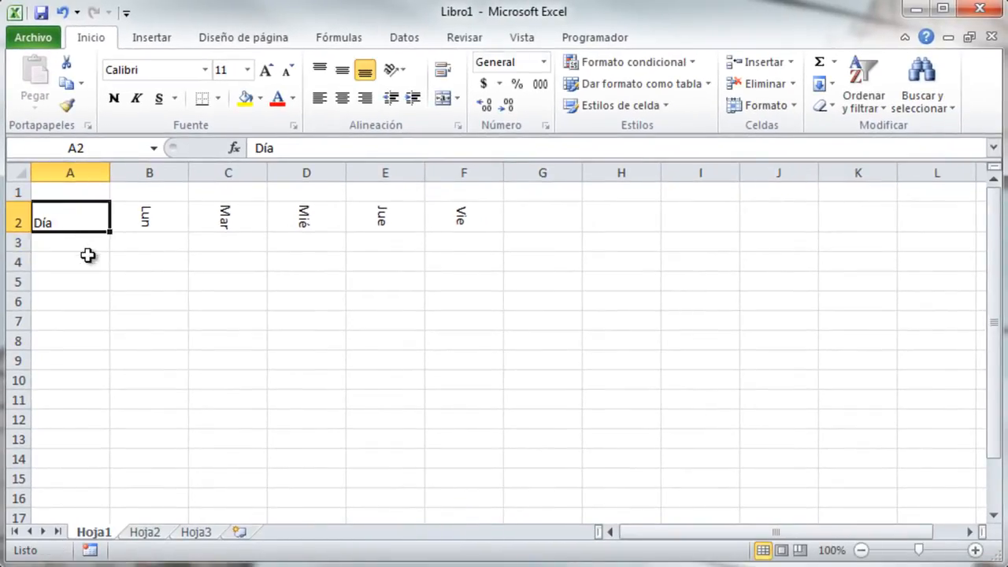
click(320, 71)
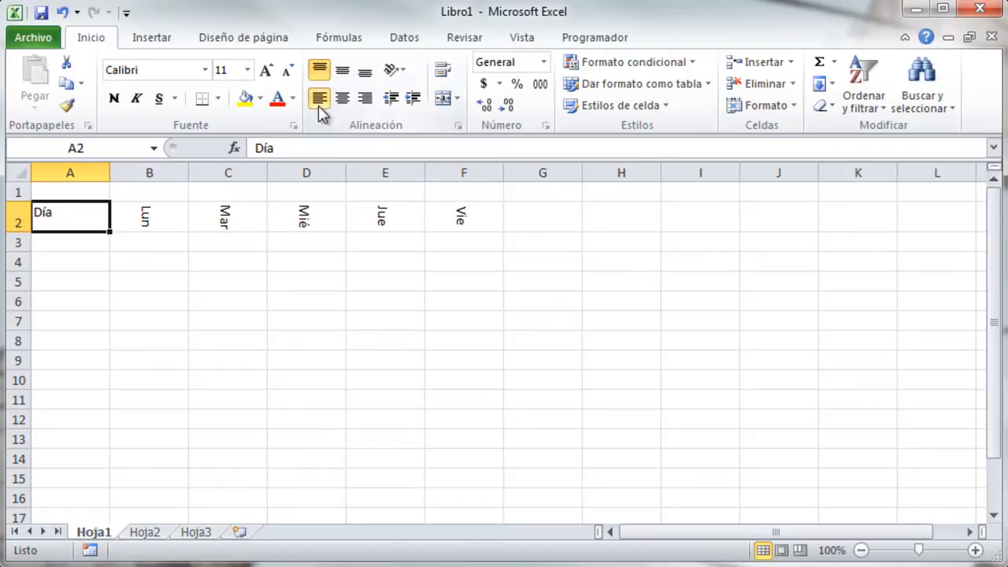
click(343, 71)
click(367, 74)
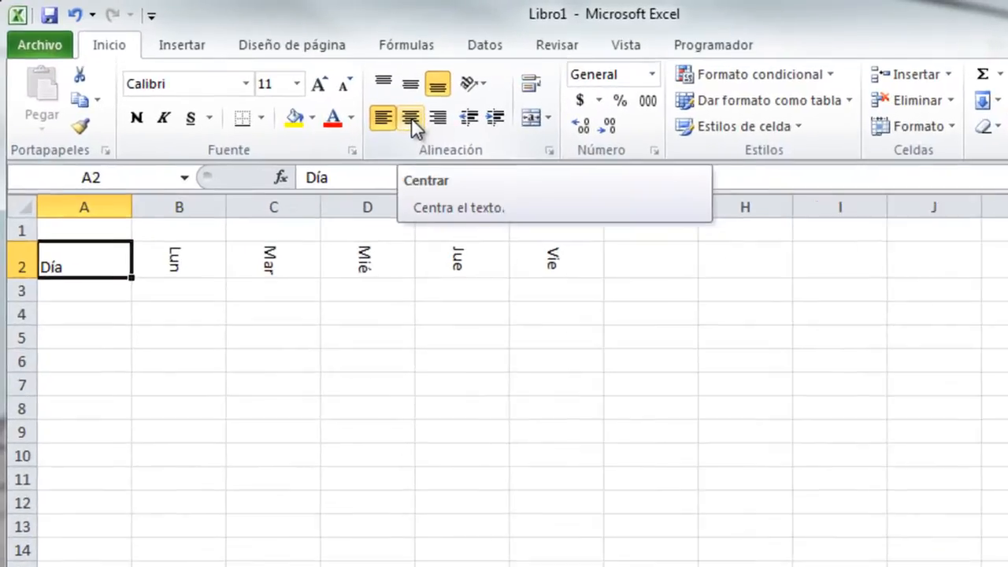
click(410, 117)
click(441, 96)
click(413, 88)
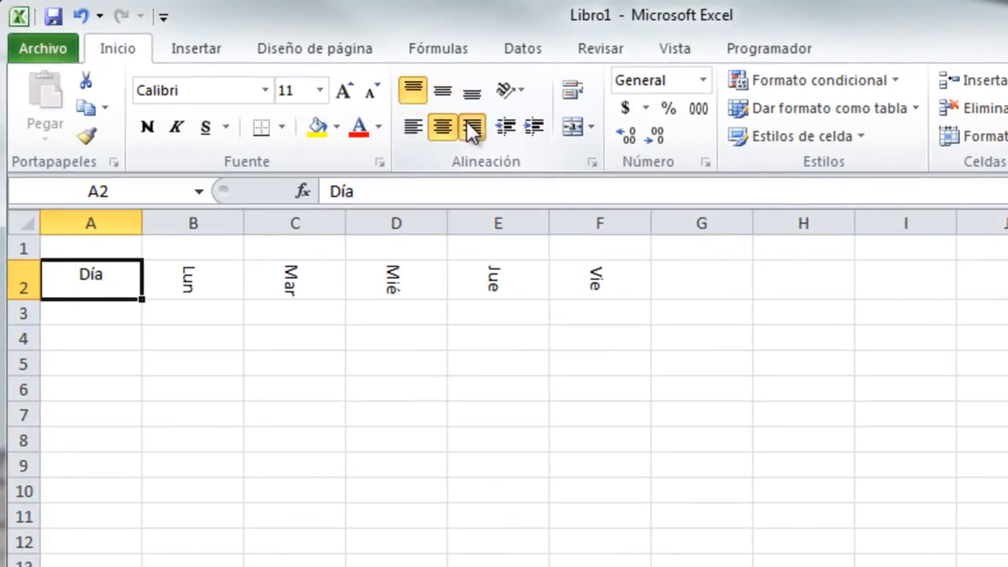
click(470, 128)
click(444, 92)
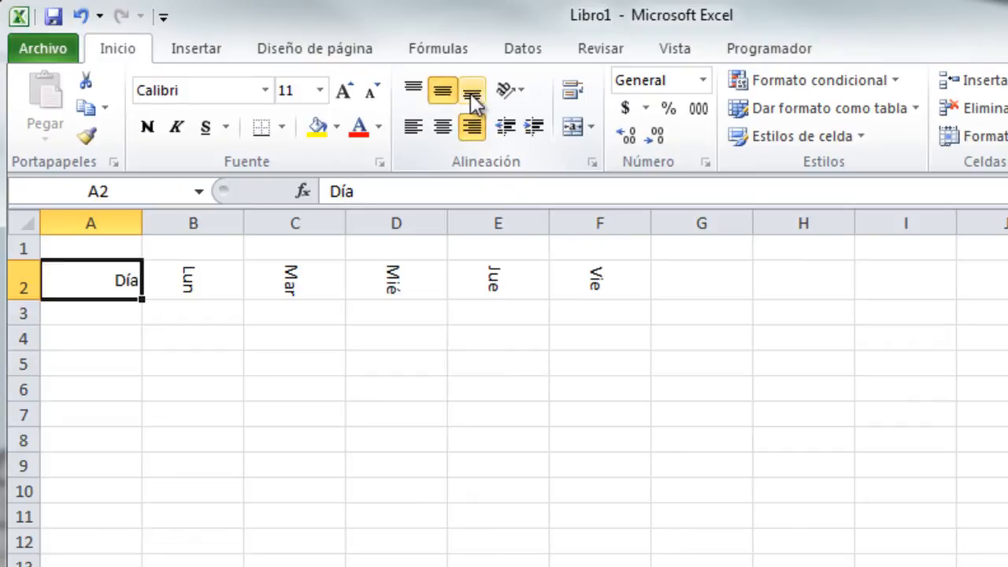
click(470, 93)
click(441, 94)
click(442, 124)
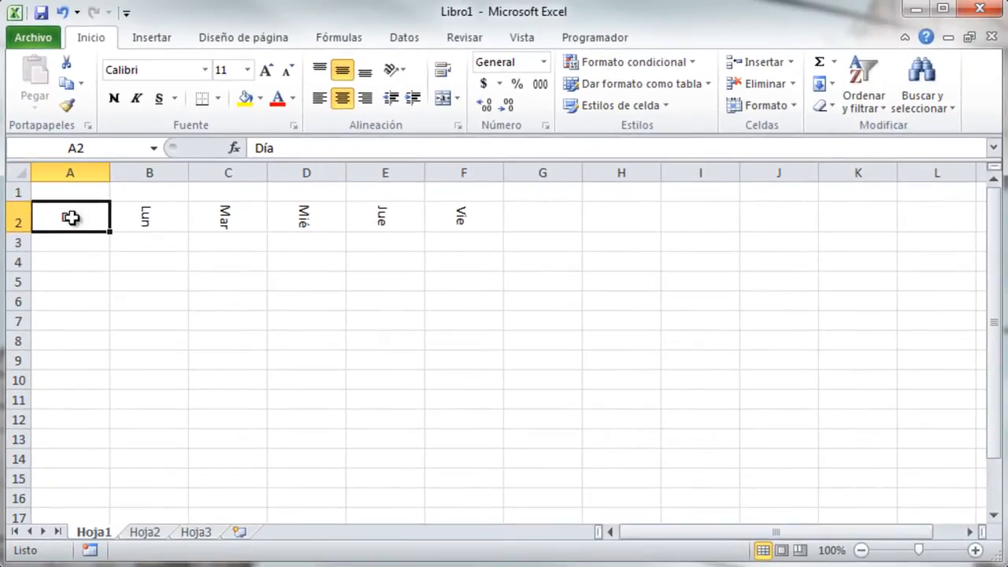
Enter the label Dias de la semana in cell H3.
drag(70, 213, 457, 215)
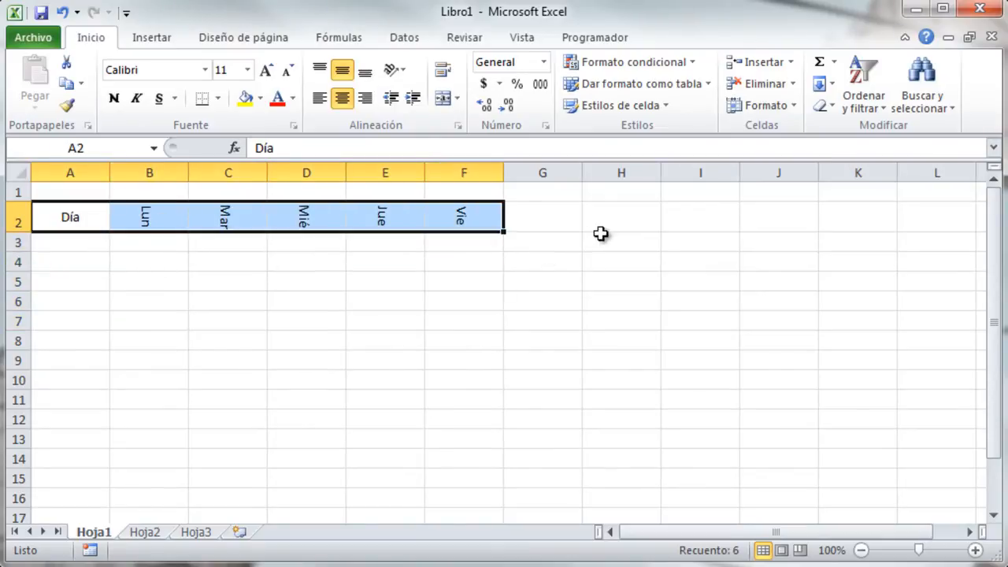
click(644, 246)
text(Dia)
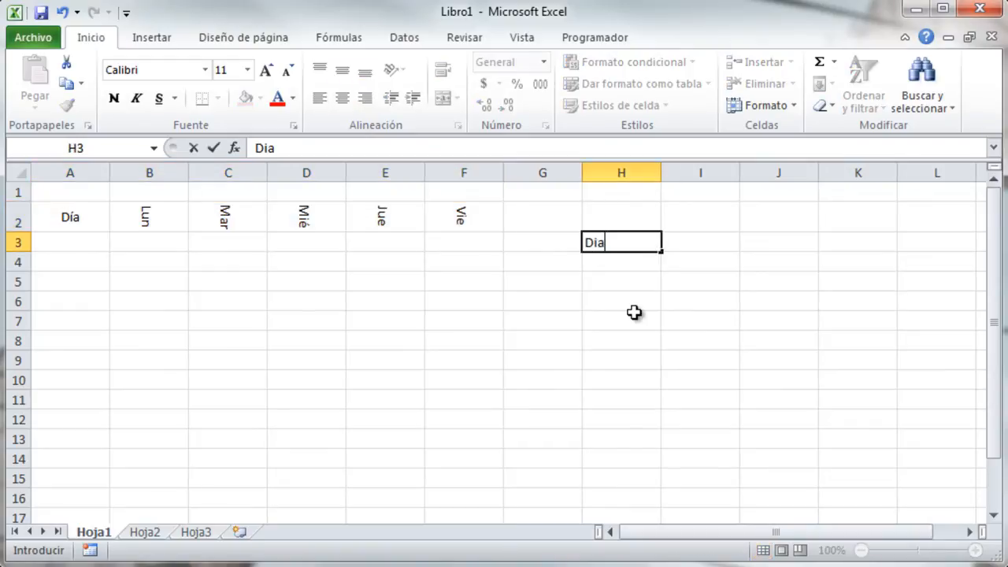
text(s de la semana)
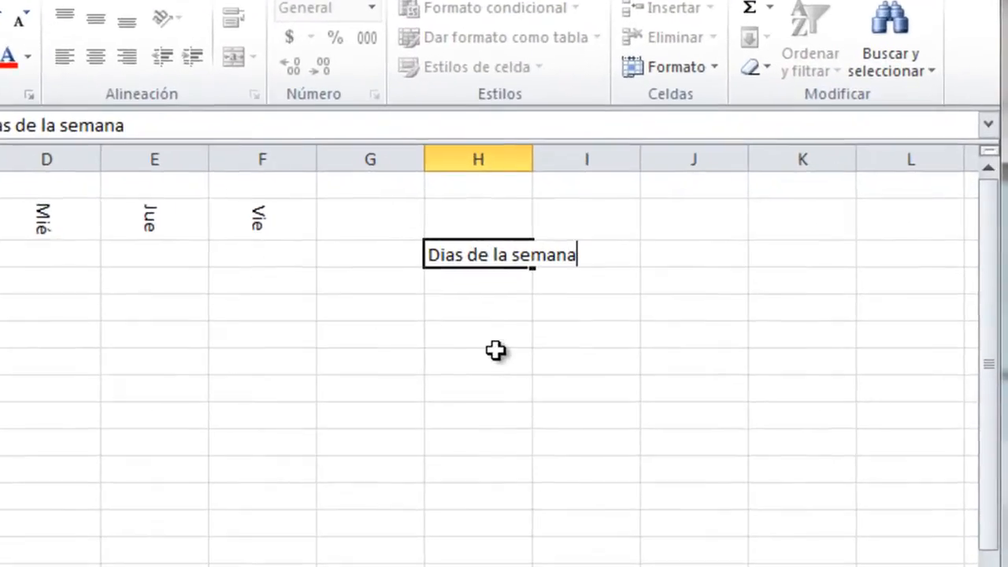
key(Return)
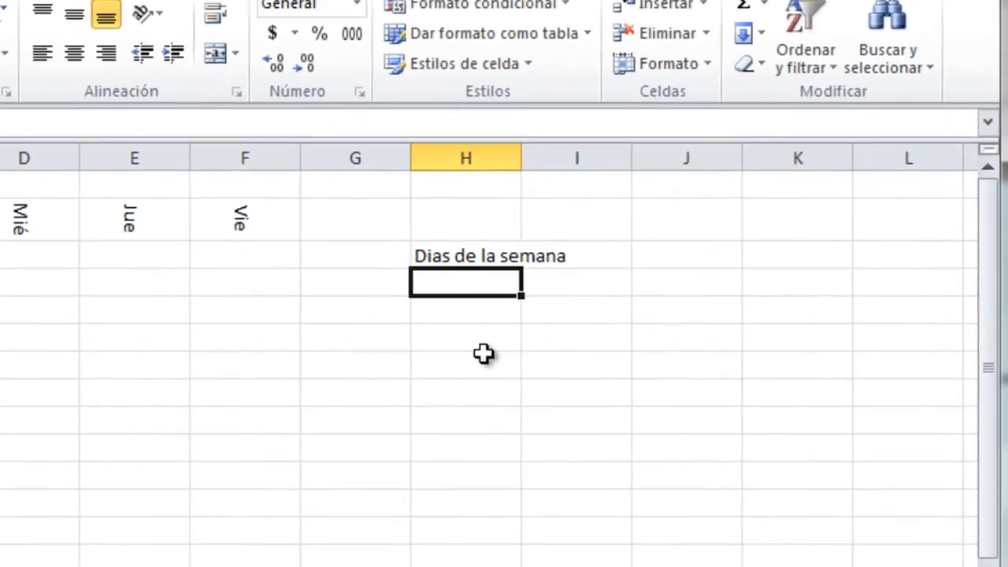
click(469, 256)
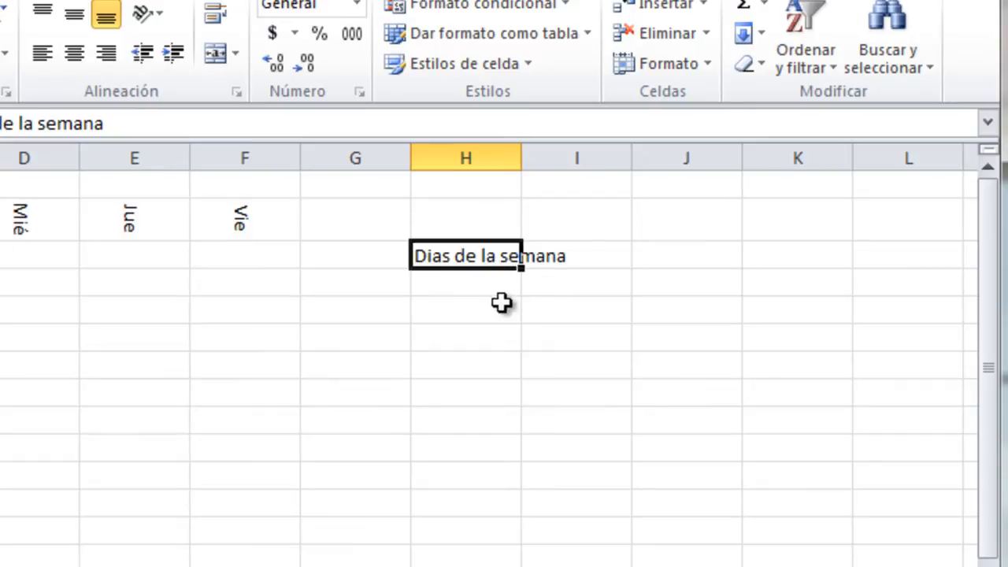
Put 5 in I3, then bring up the cell formatting settings for H3.
click(604, 259)
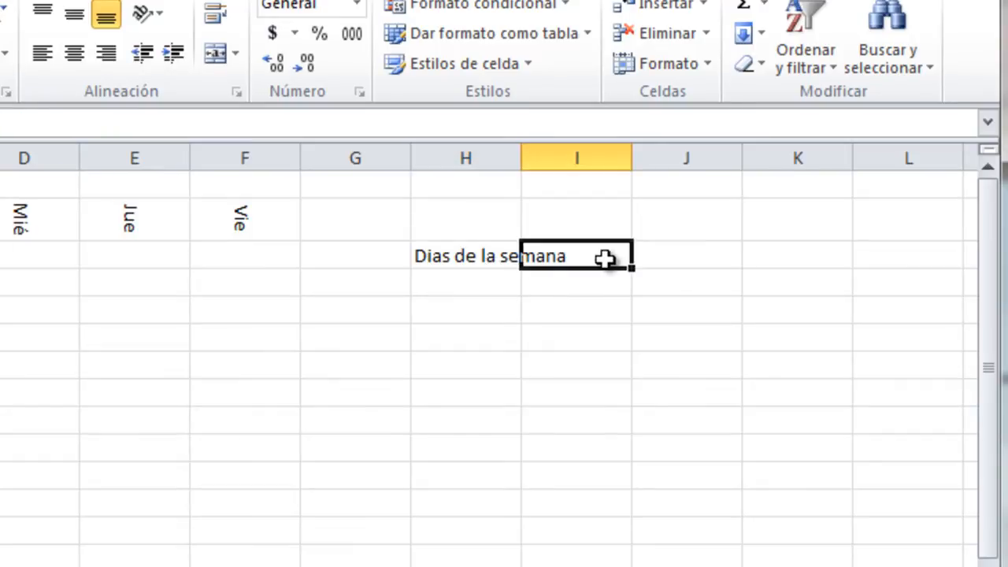
text(5)
key(Return)
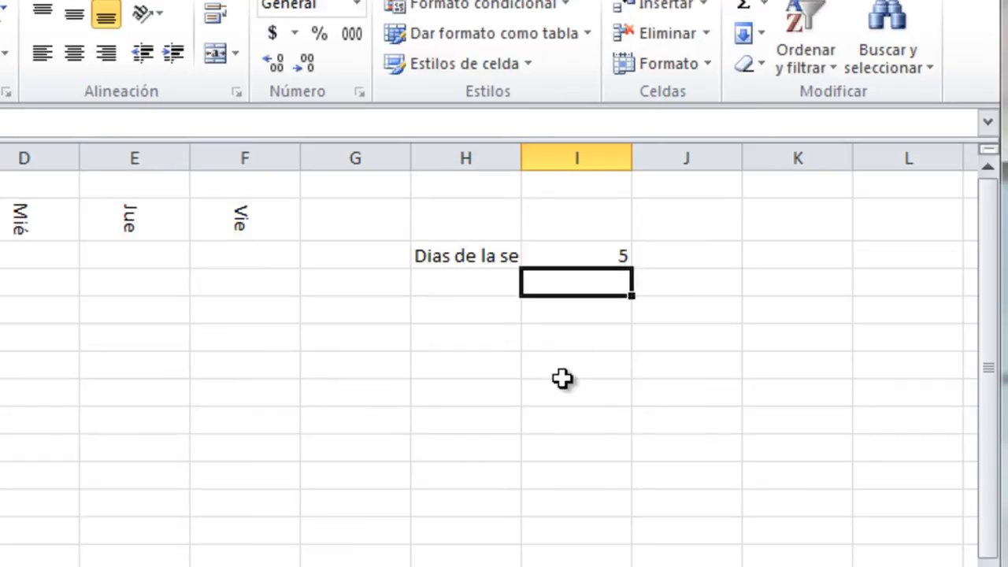
click(484, 258)
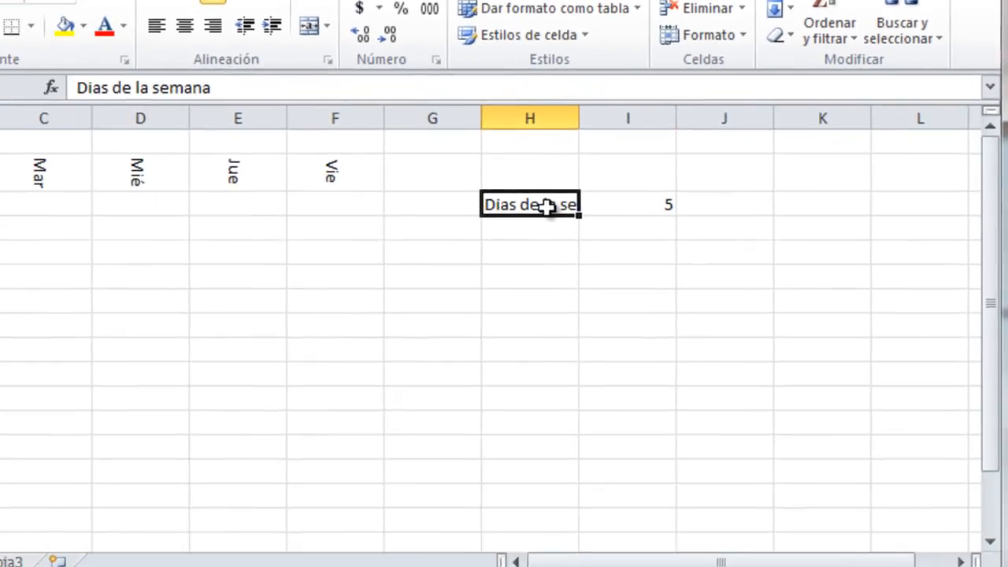
key(ctrl+1)
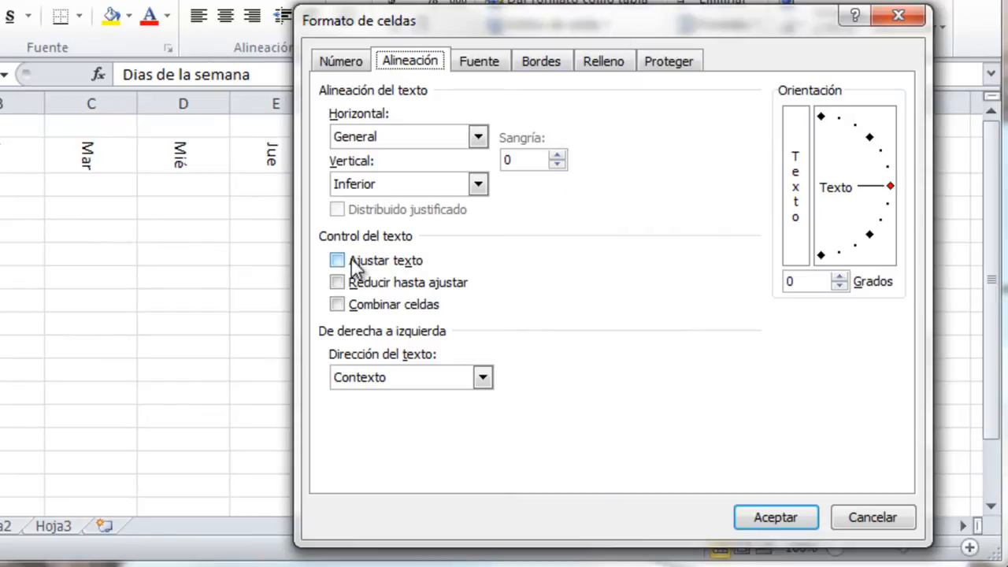
Turn on Reducir hasta ajustar so Dias de la semana shrinks to fit H3.
click(337, 283)
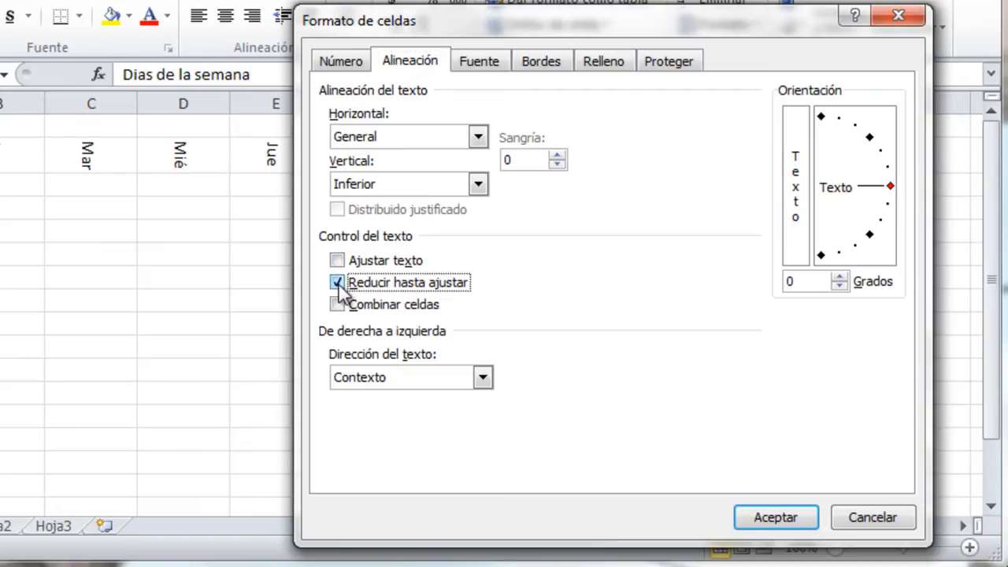
click(775, 517)
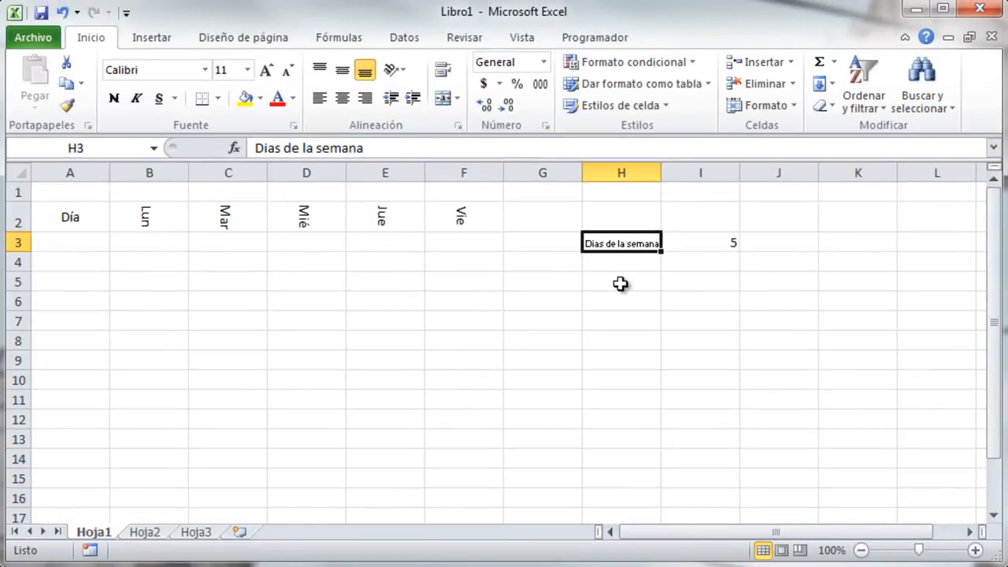
click(608, 215)
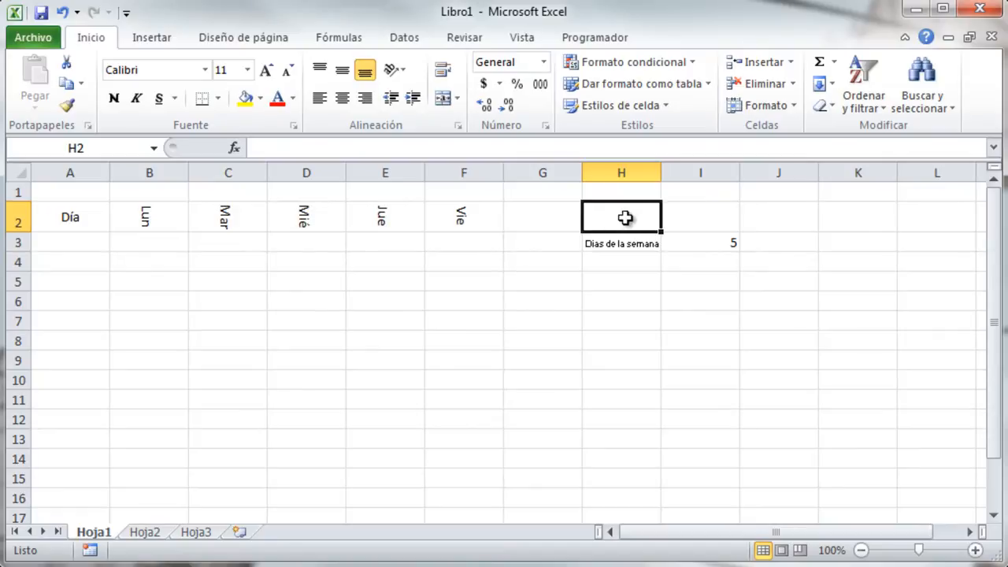
Enter Texto en dos lineas in H2 and enable Ajustar texto so it wraps.
text(Texto en d)
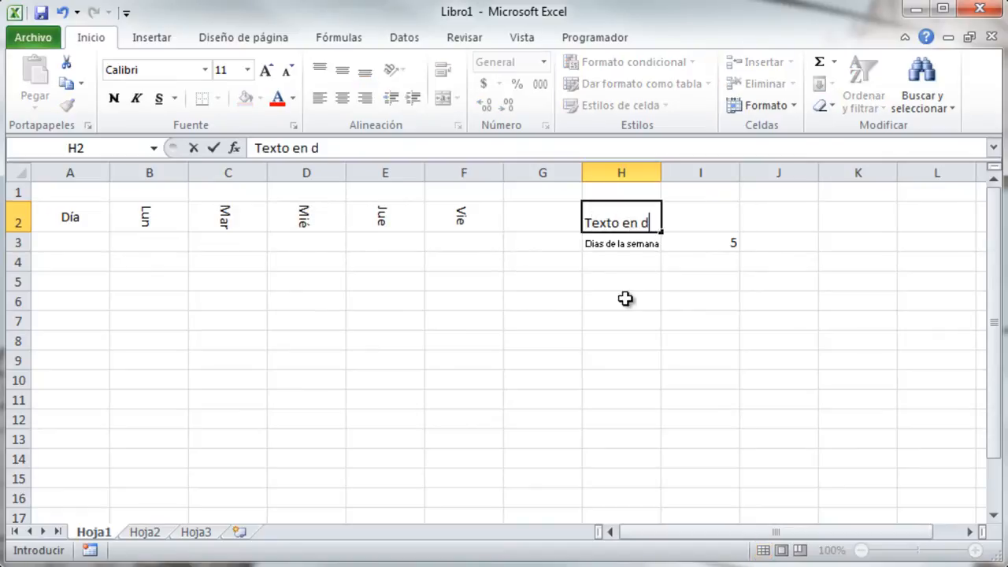
text(os lineas)
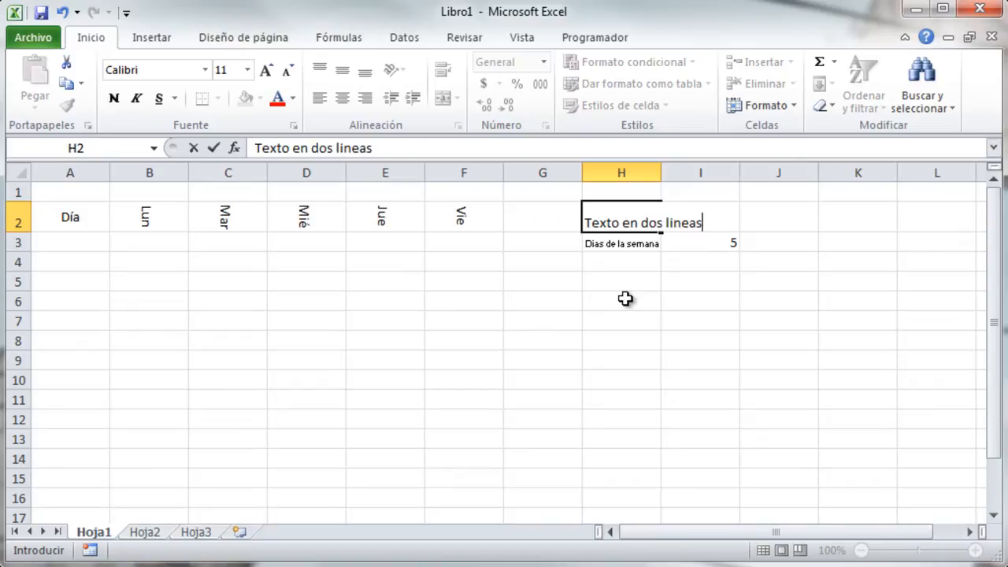
key(ctrl+Return)
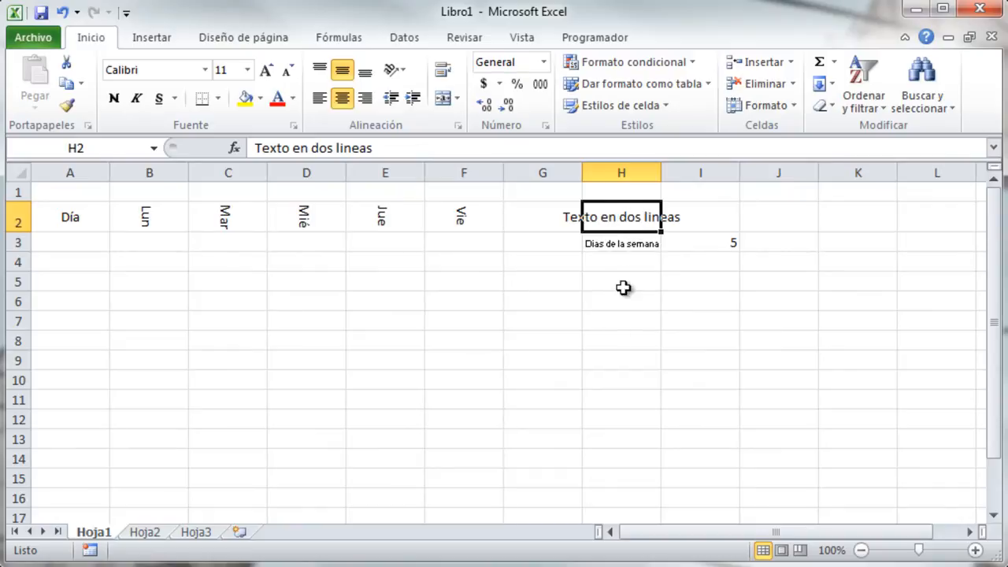
key(ctrl+1)
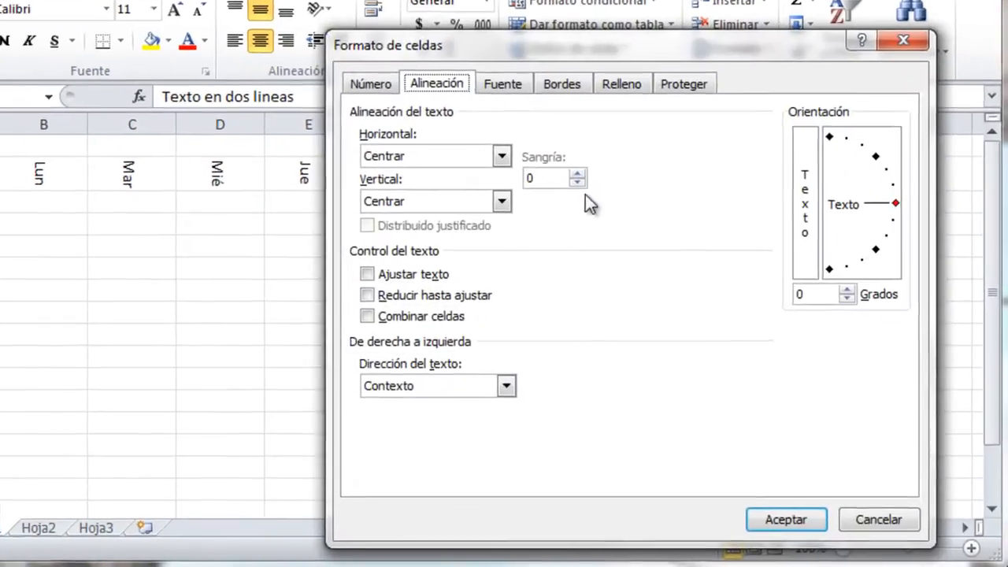
click(334, 259)
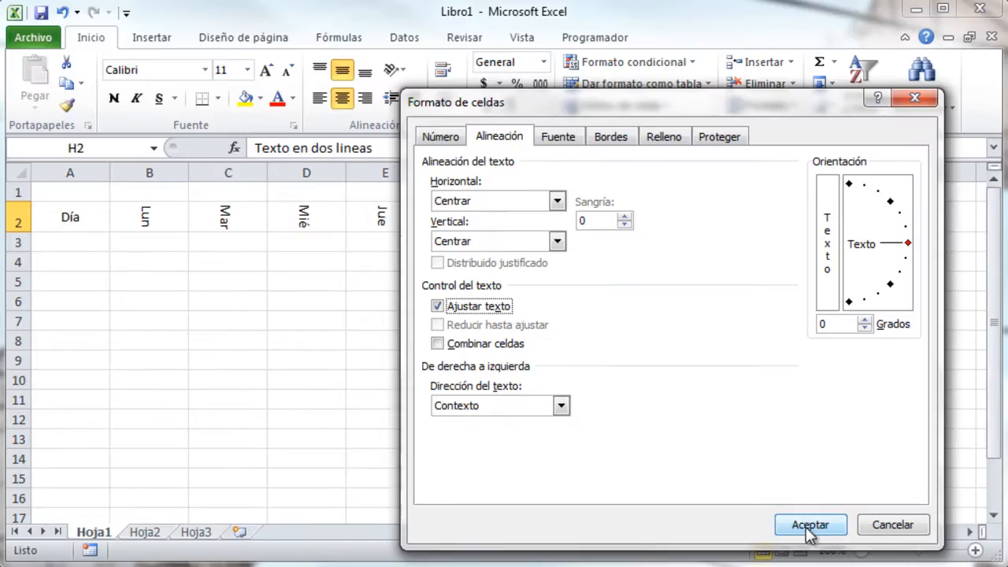
click(773, 523)
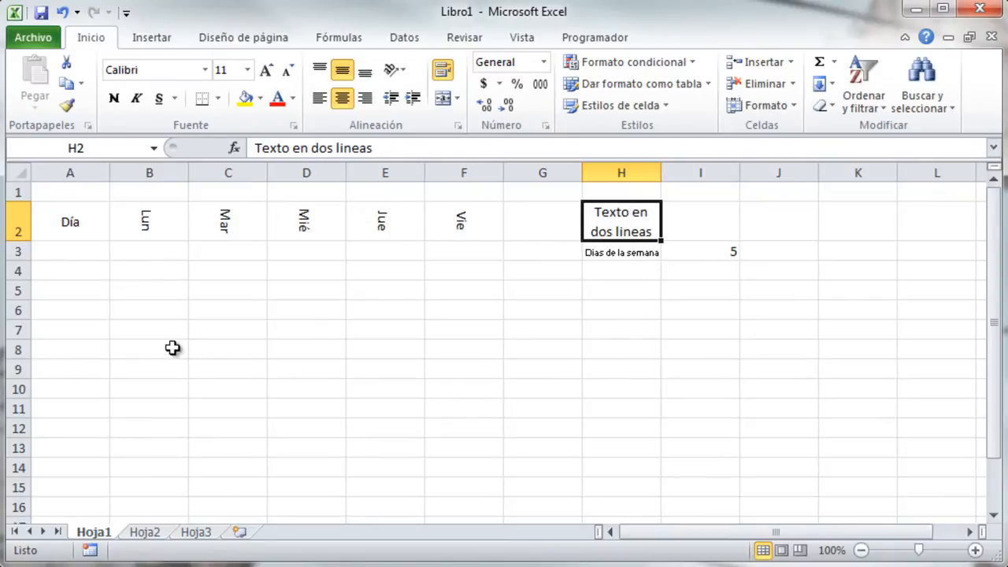
drag(74, 223, 486, 327)
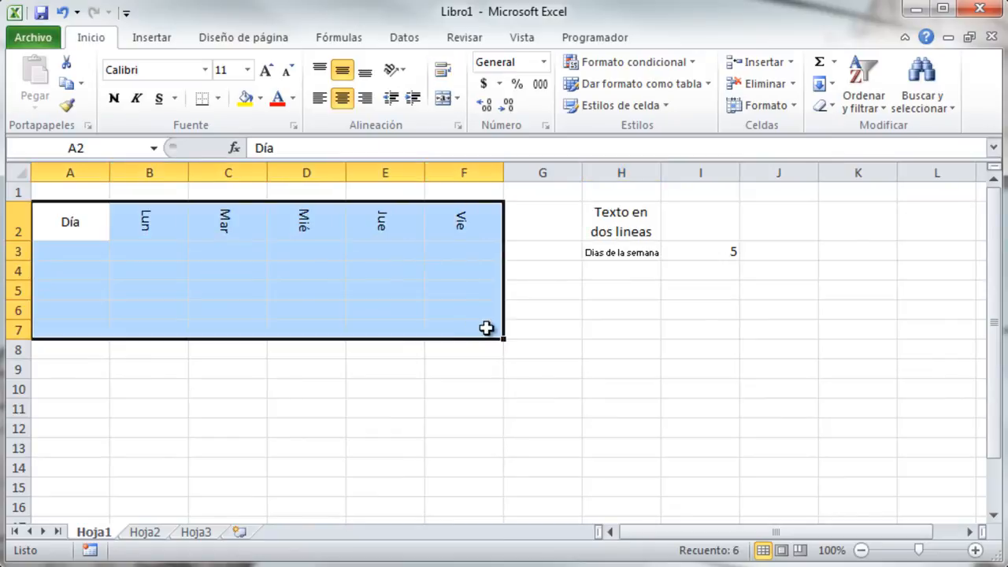
key(ctrl+1)
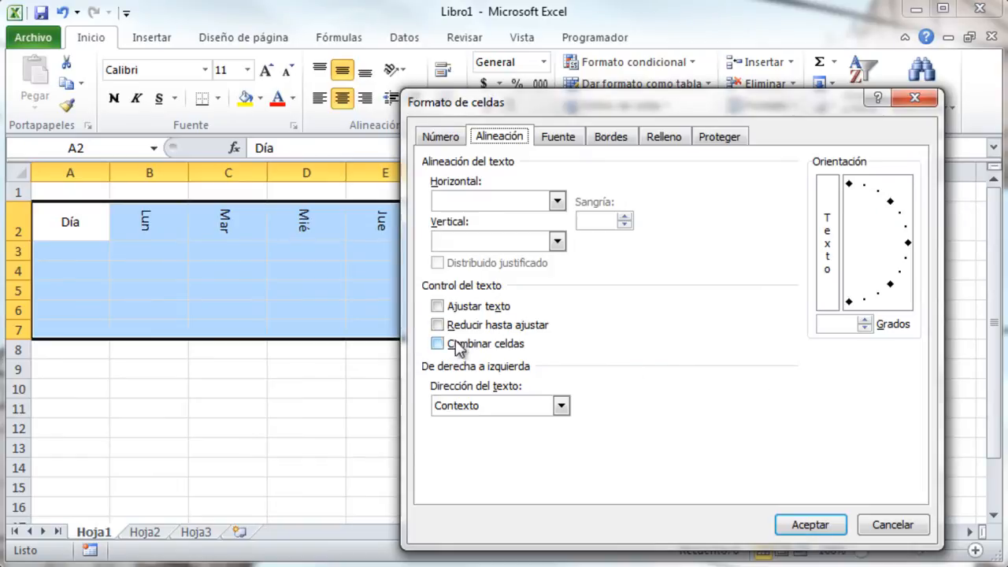
click(879, 527)
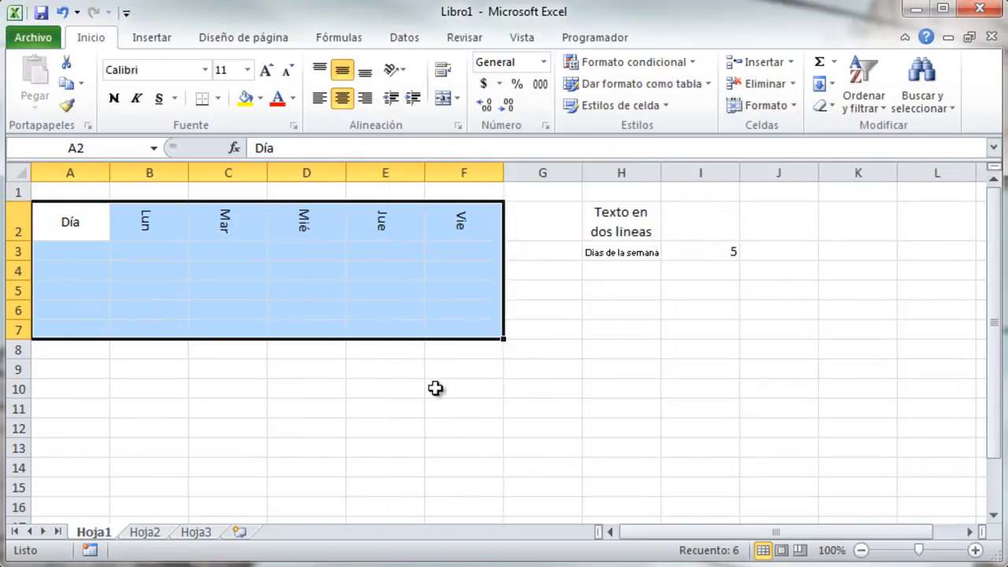
click(434, 386)
drag(74, 196, 453, 192)
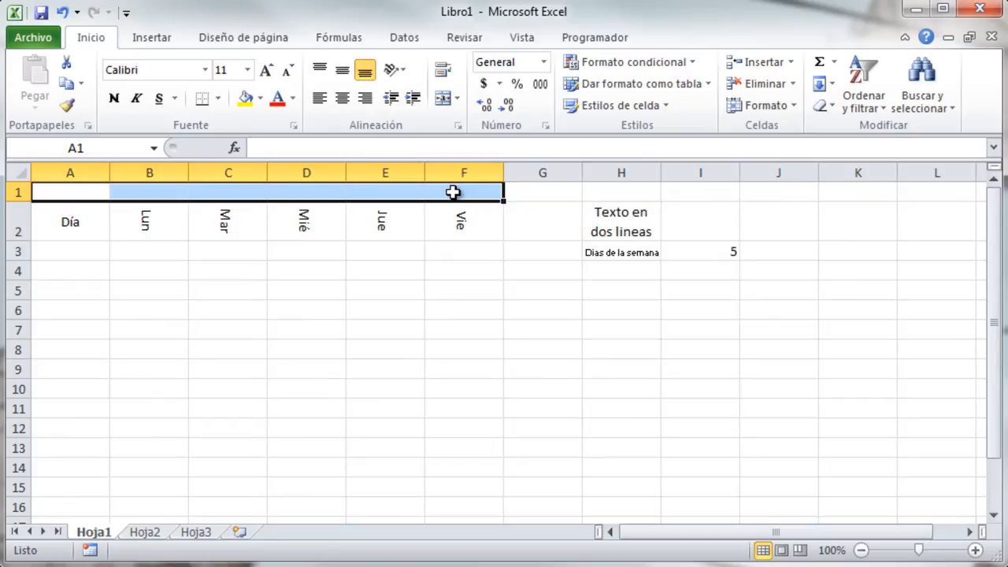
Merge A1:F1 with Combinar celdas and type Varias celdas convertidas en 1 into it.
key(ctrl+1)
click(451, 346)
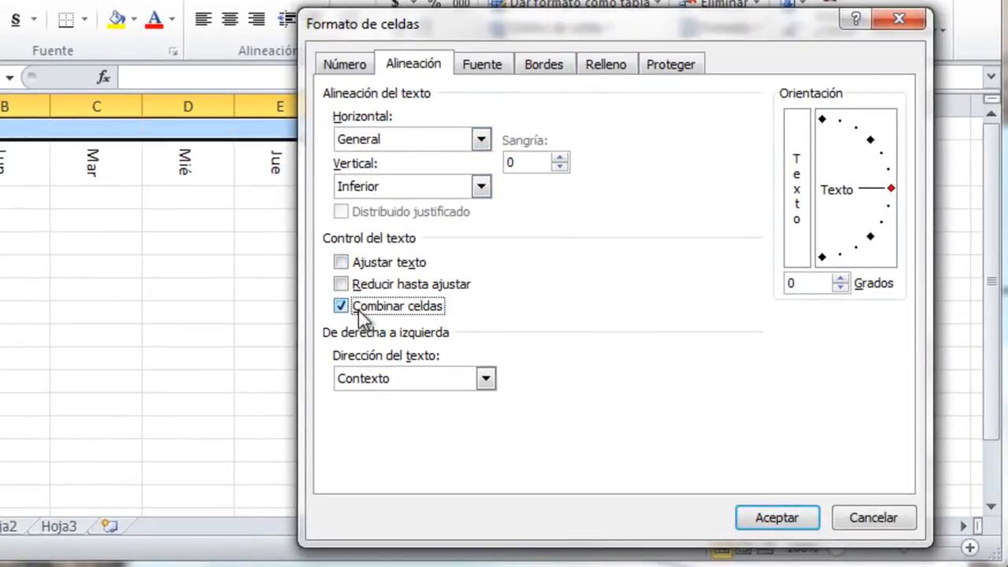
click(787, 519)
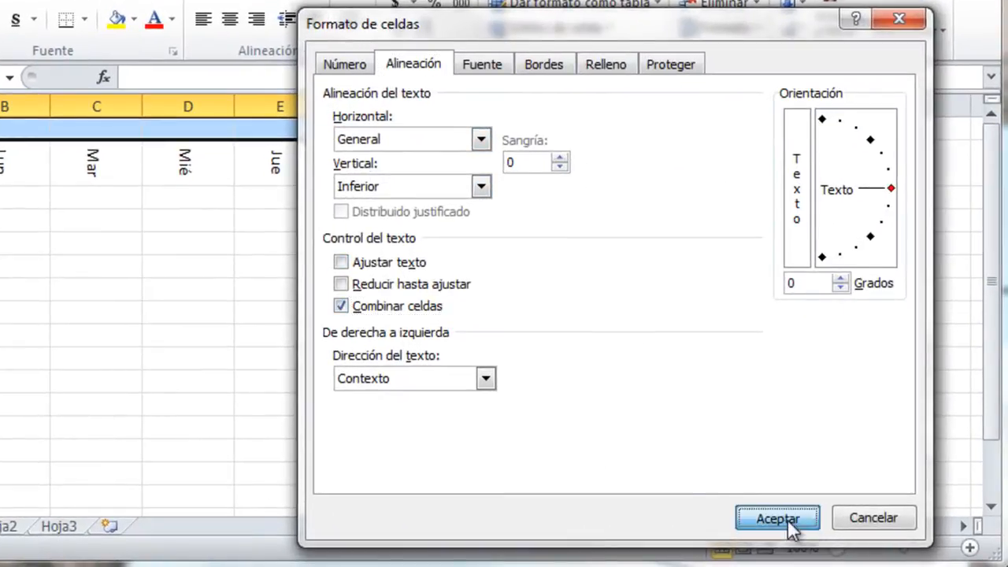
click(316, 155)
click(325, 127)
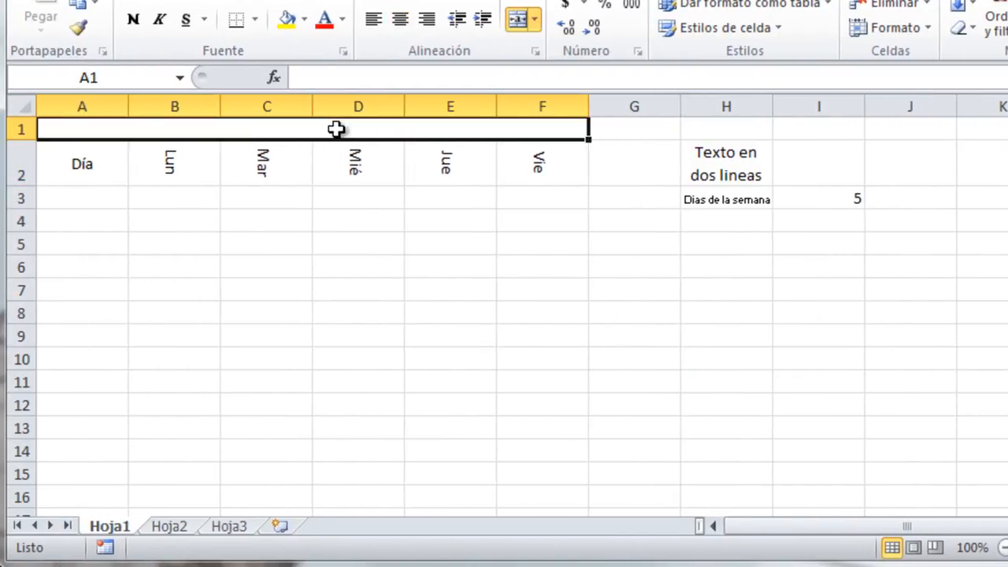
text(Un)
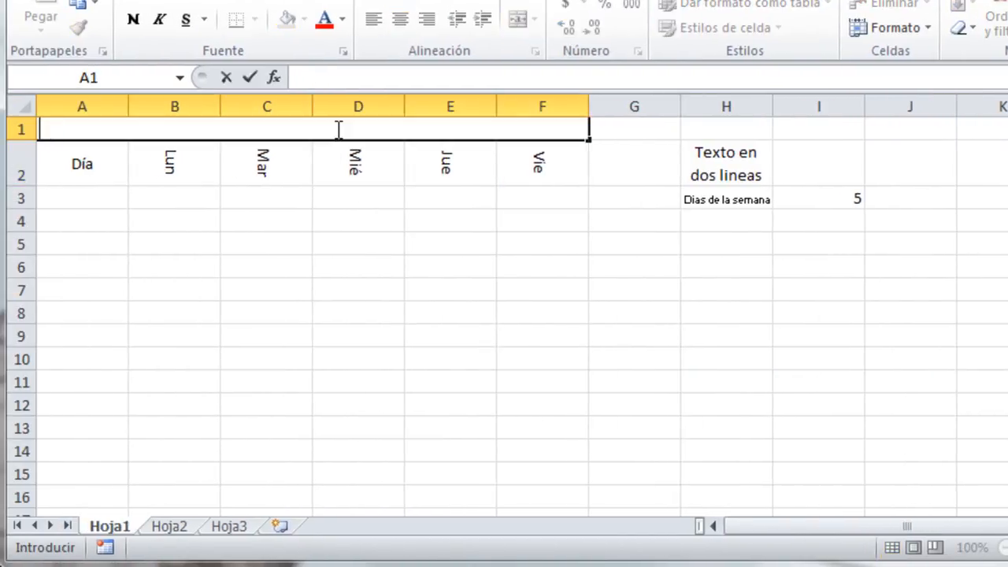
text(Variasm)
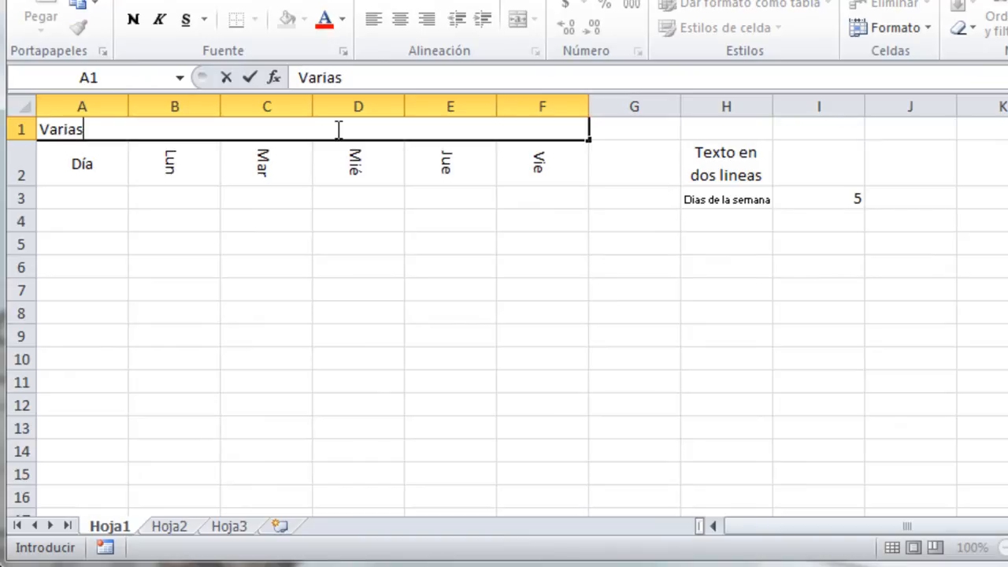
key(BackSpace)
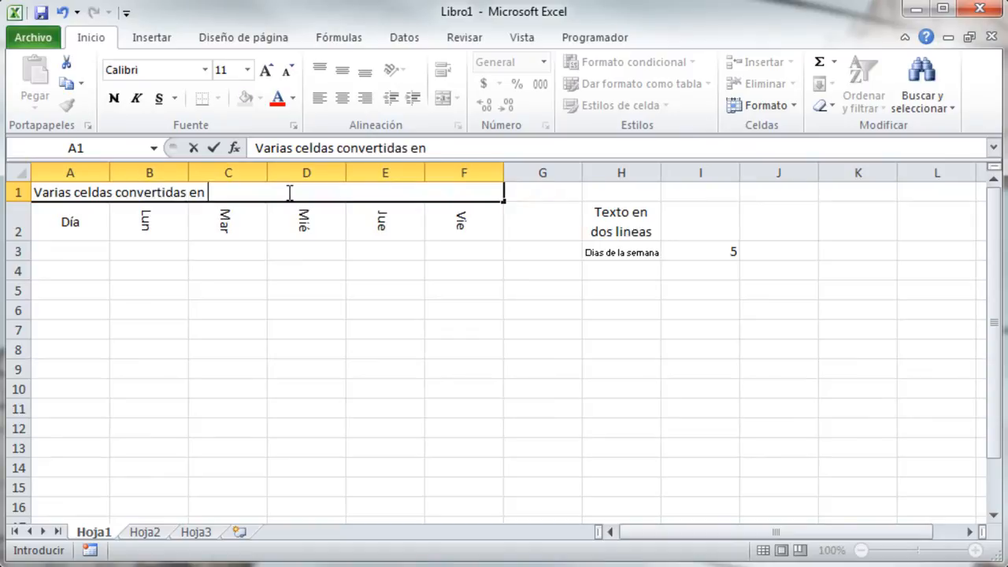
click(330, 264)
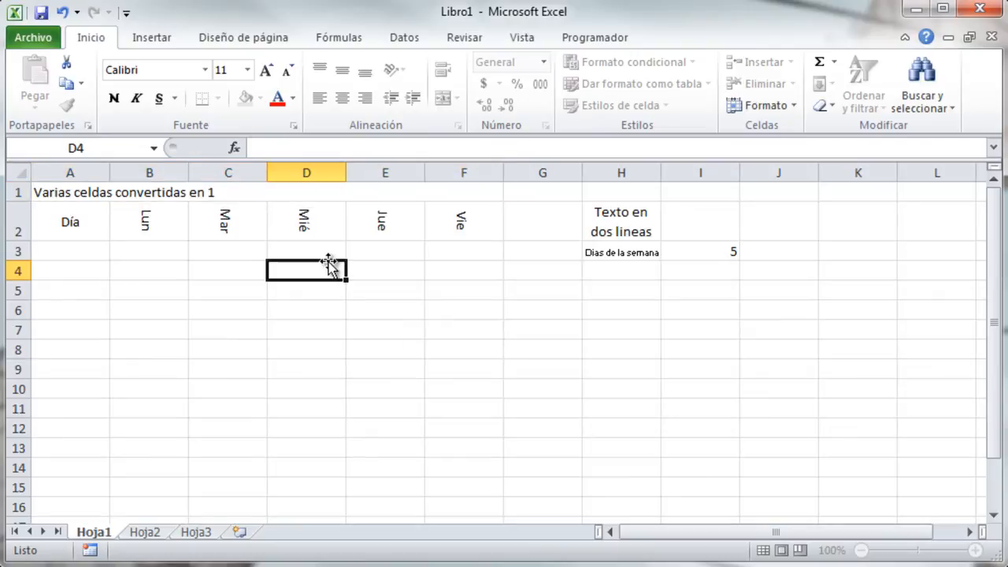
Unmerge A1:F1, then reselect it and apply Combinar y centrar to the title.
click(422, 194)
click(458, 99)
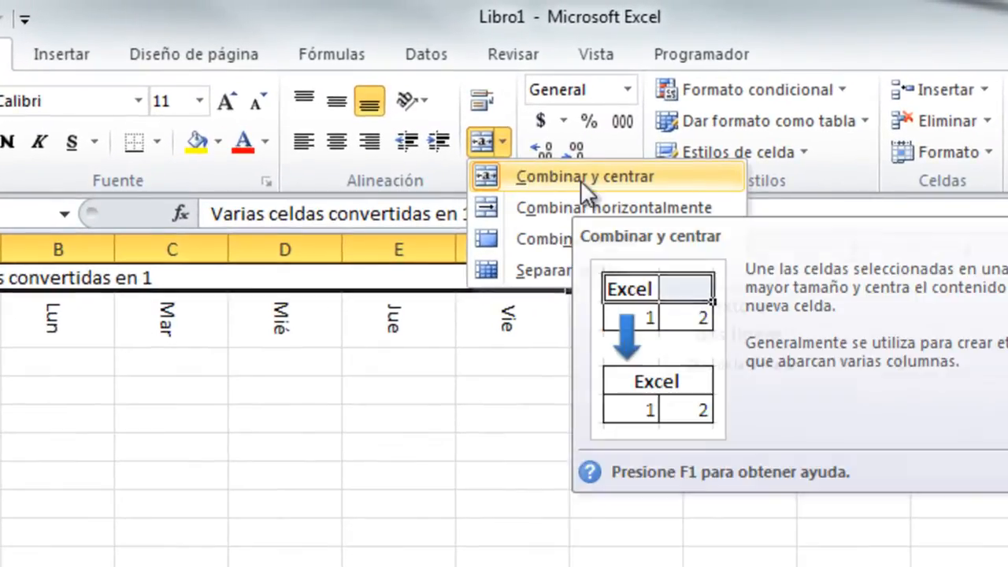
click(582, 179)
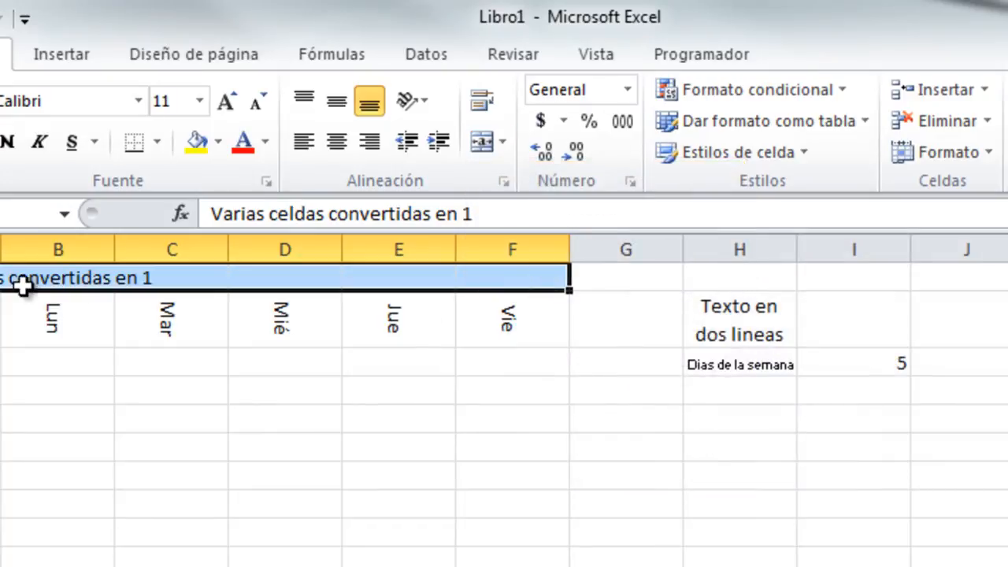
click(172, 283)
click(353, 284)
click(400, 281)
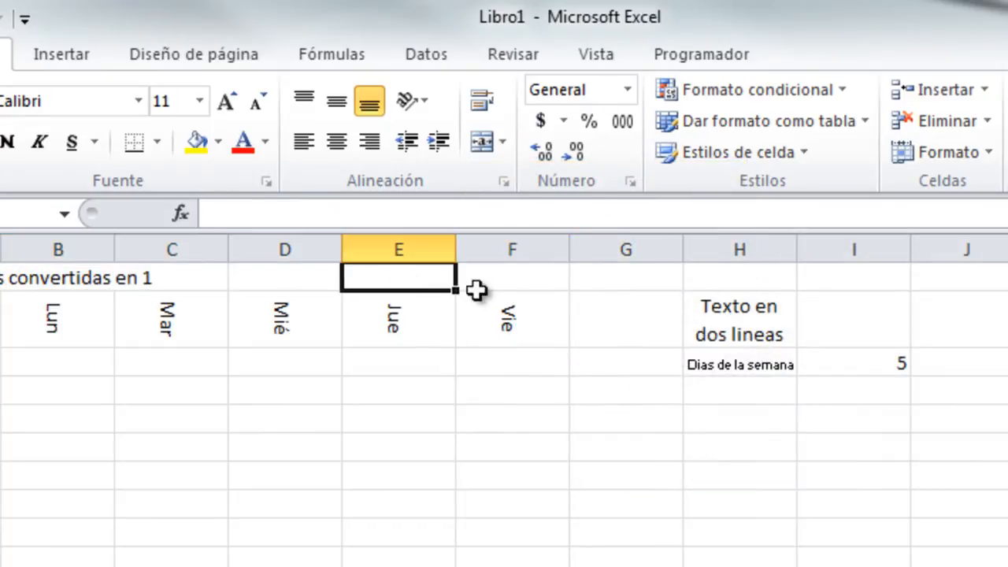
drag(540, 281, 4, 277)
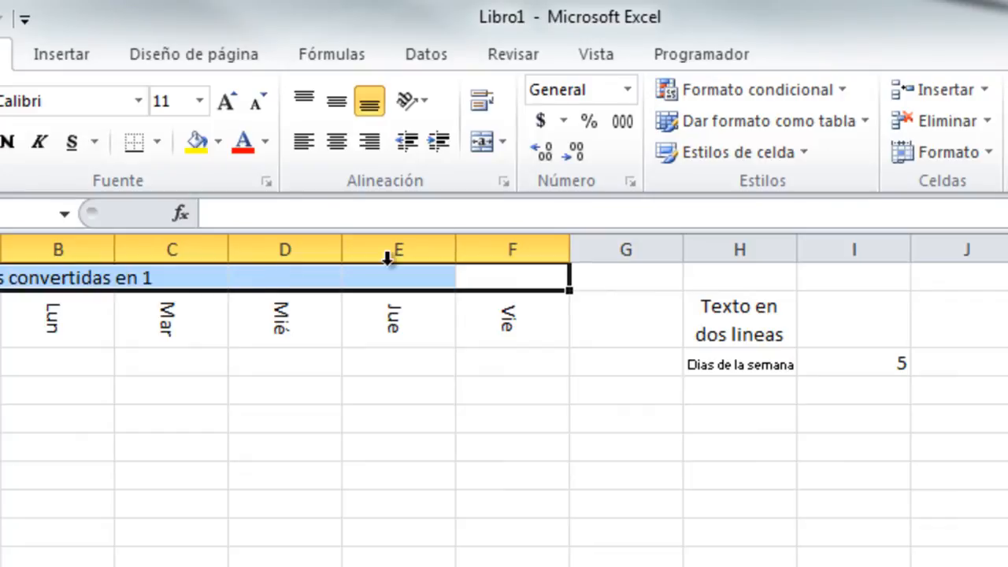
click(482, 143)
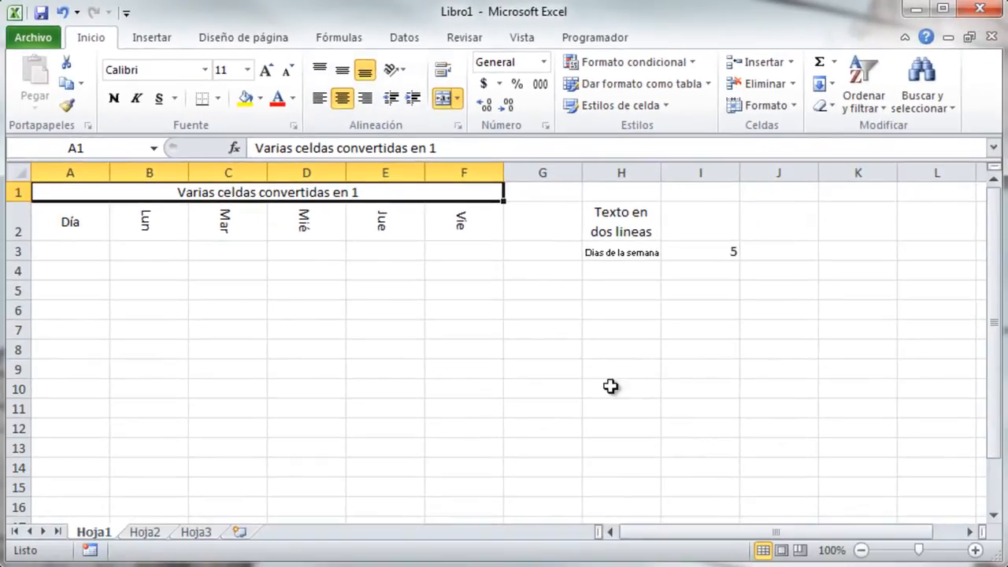
Apply Ajustar texto to H2 and select the day table A2:F7.
click(620, 223)
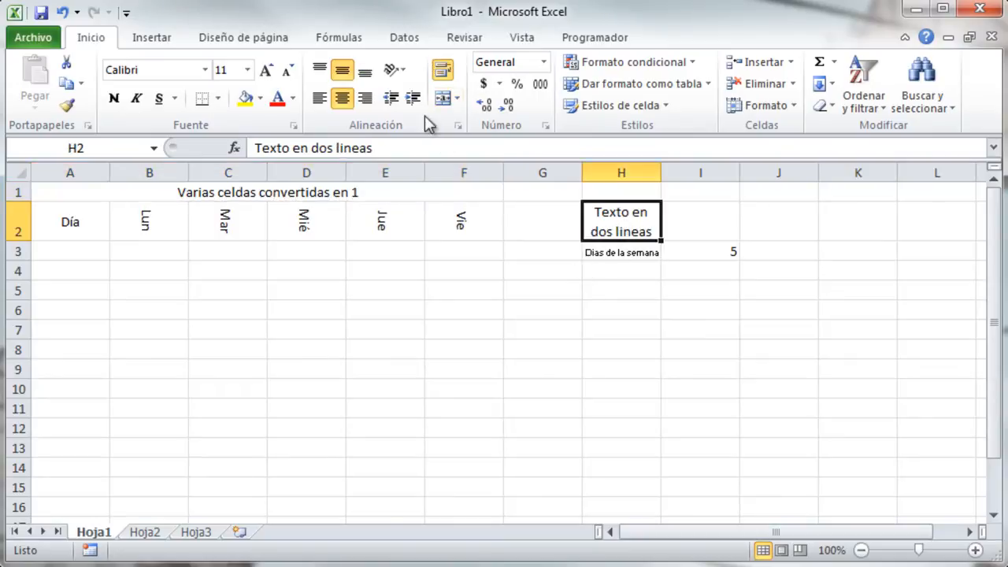
click(443, 72)
key(Down)
key(Down)
key(Down)
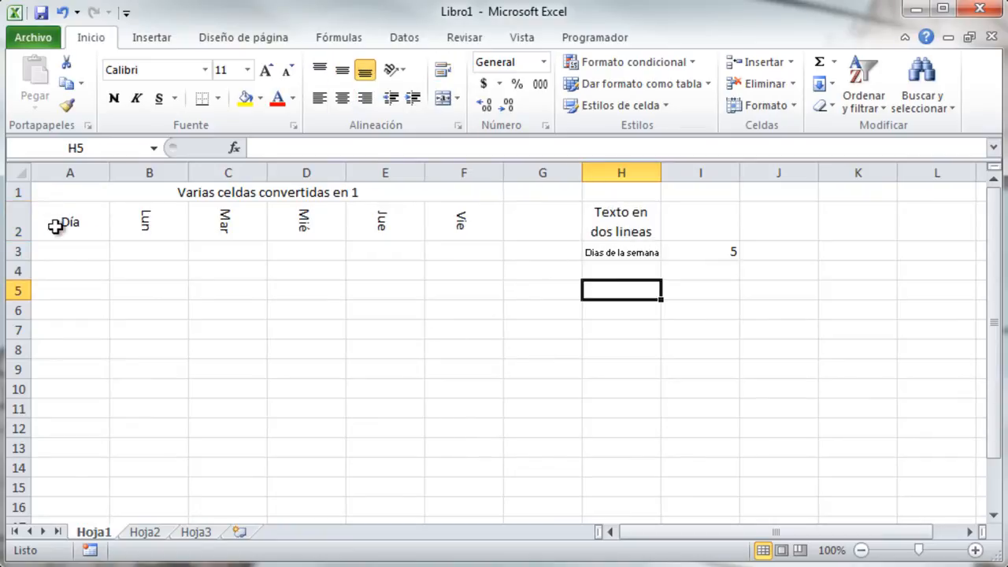
drag(65, 220, 442, 334)
Open Formato de celdas for A2:F7, browse the font colours unchanged, and reach the Bordes tab.
key(ctrl+1)
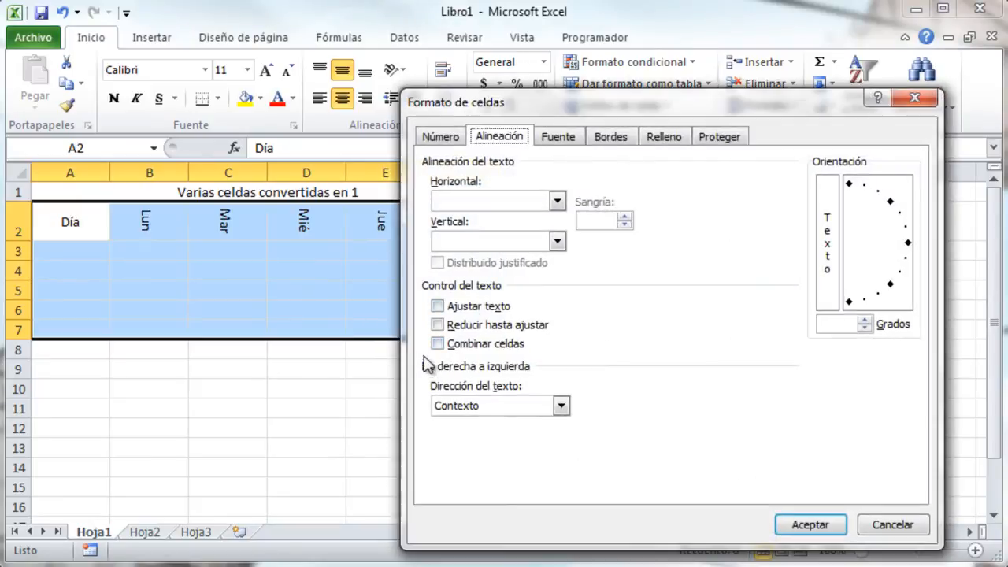
click(559, 137)
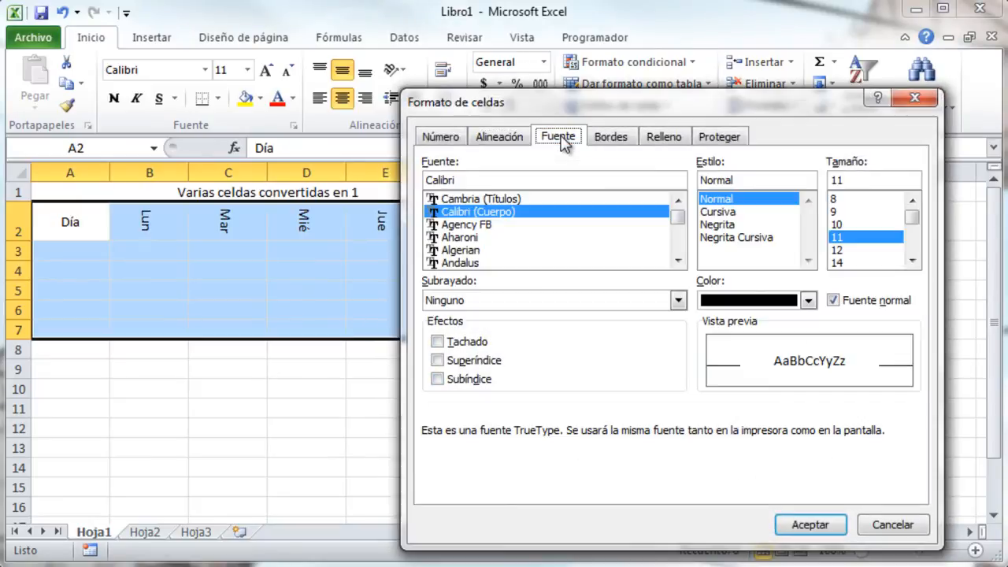
drag(581, 110, 547, 63)
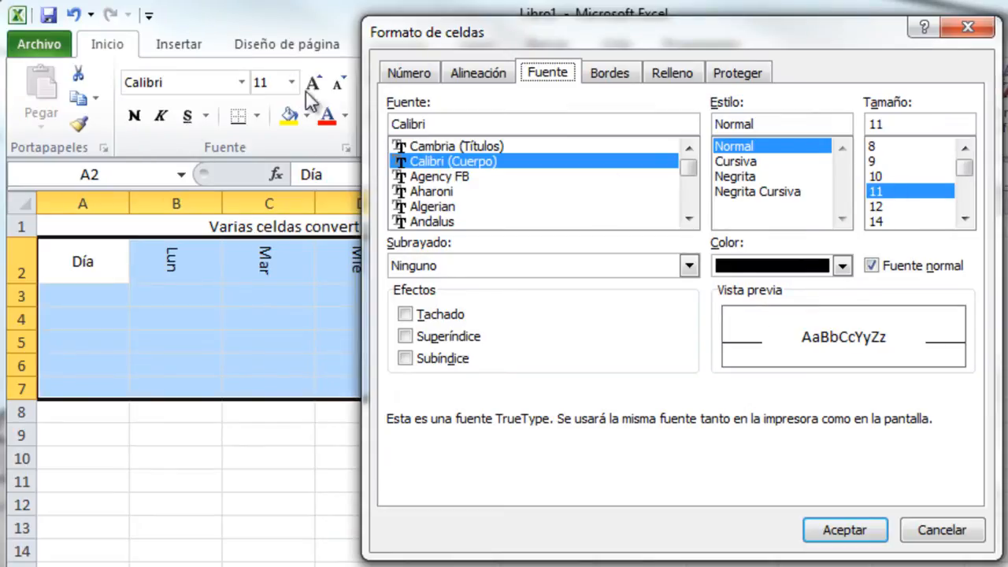
click(843, 266)
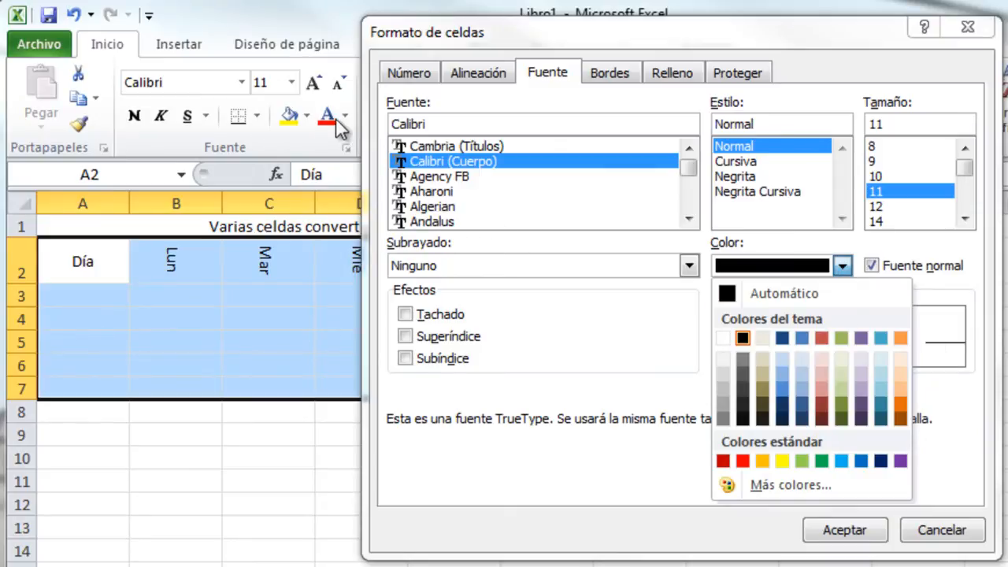
click(639, 490)
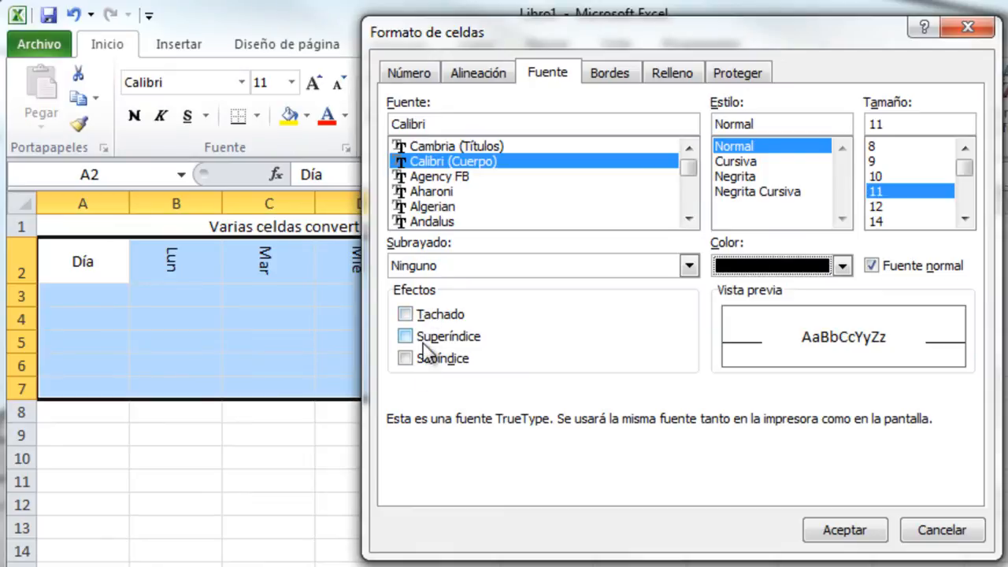
click(604, 74)
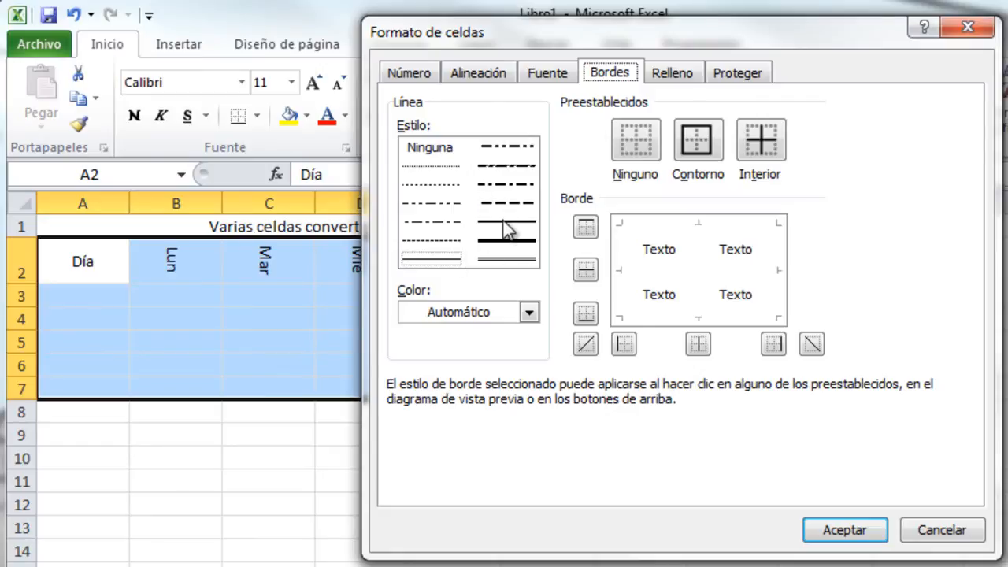
Try the double-line style as a full outline, then as separate left, top, right and bottom edges.
click(504, 261)
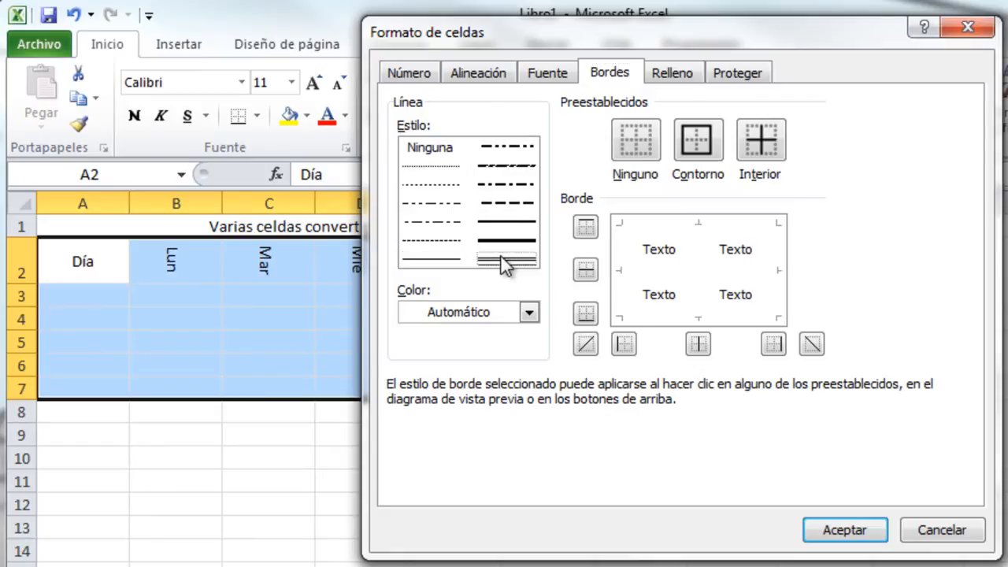
click(690, 148)
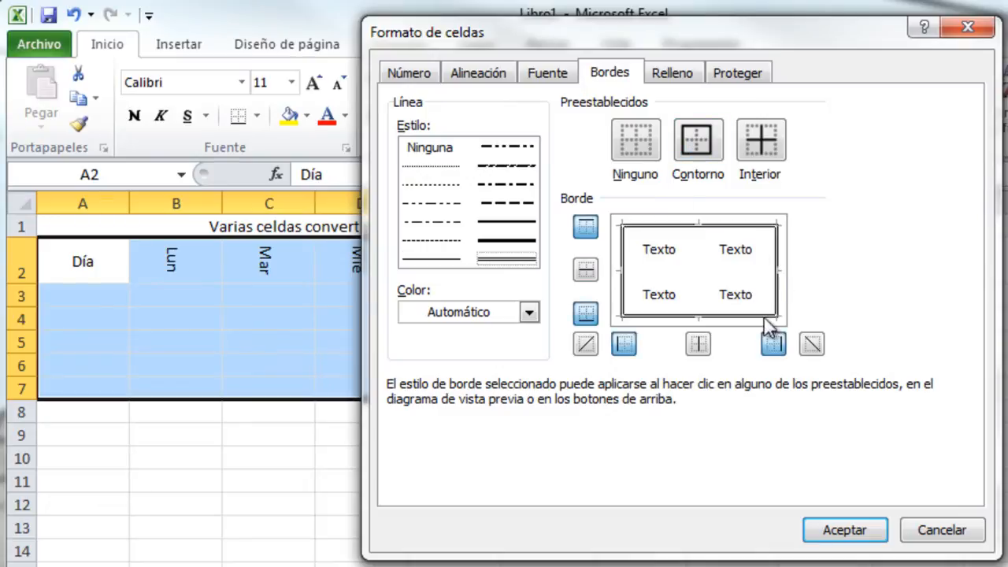
click(626, 150)
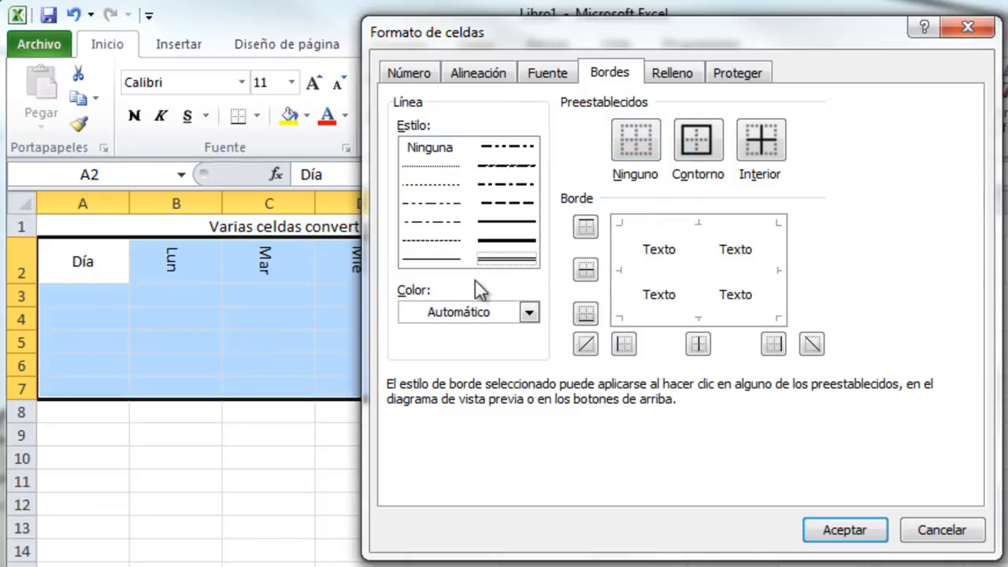
click(621, 270)
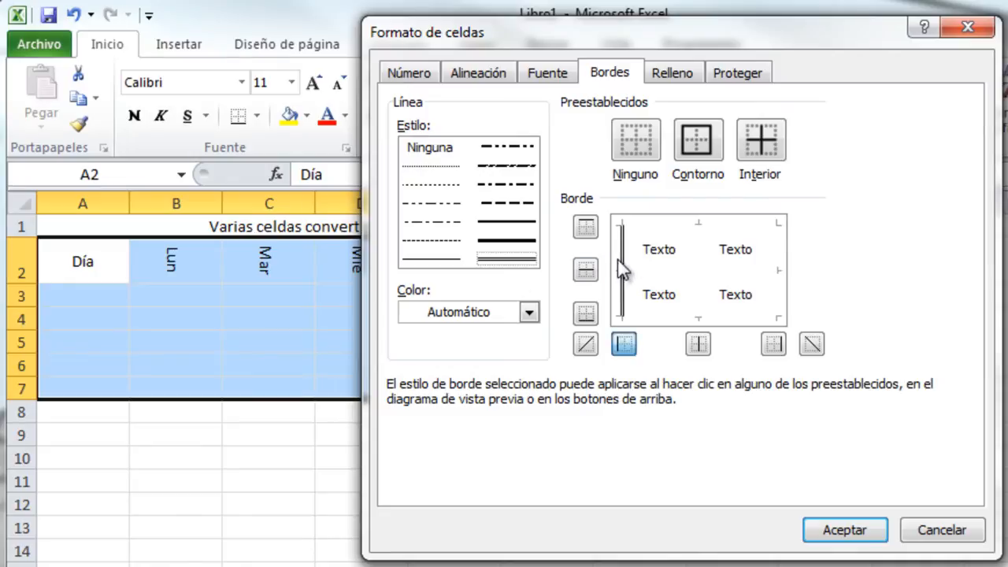
click(682, 227)
click(774, 266)
click(725, 315)
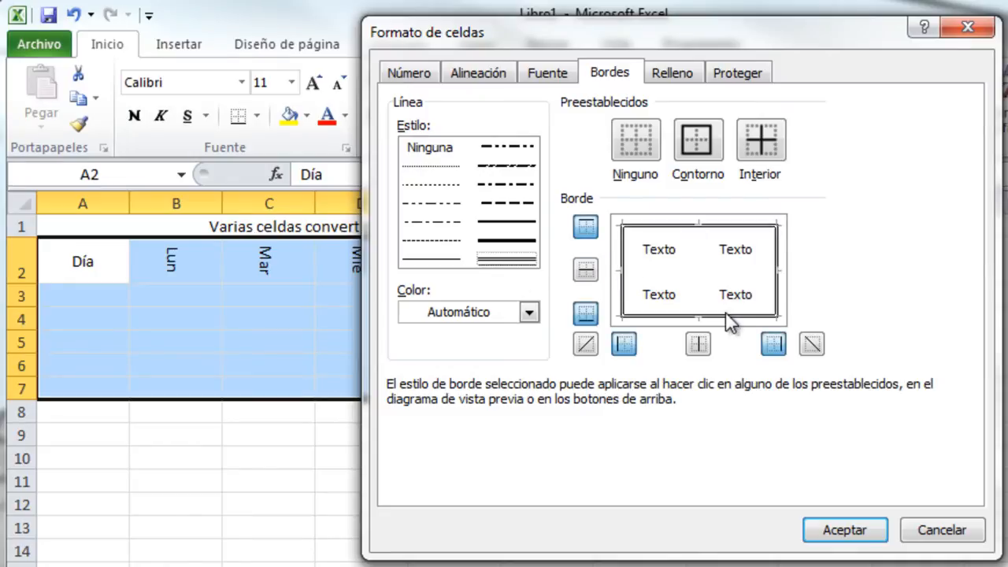
Try thin solid inner lines and redraw the outer edges with the thin line.
click(436, 258)
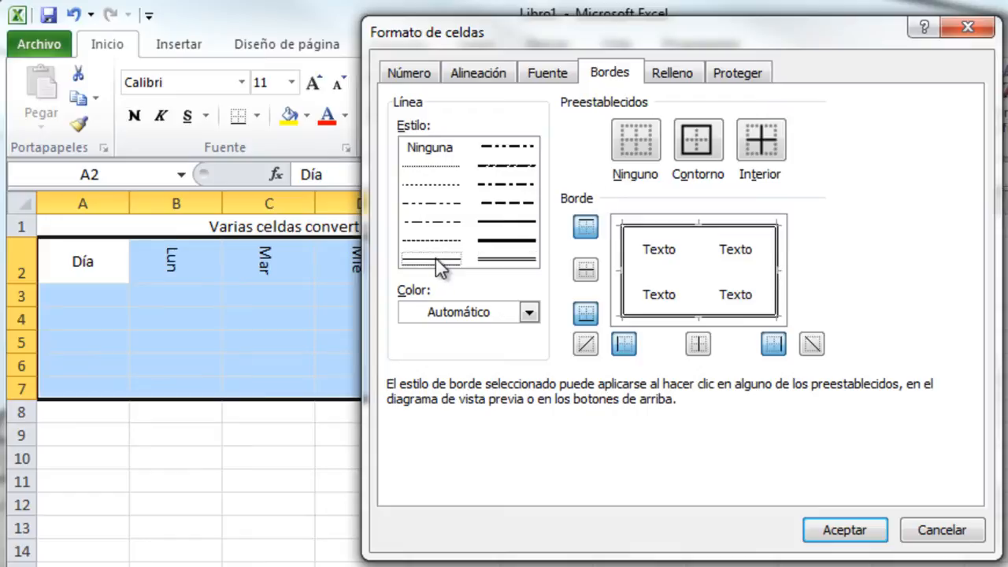
click(760, 150)
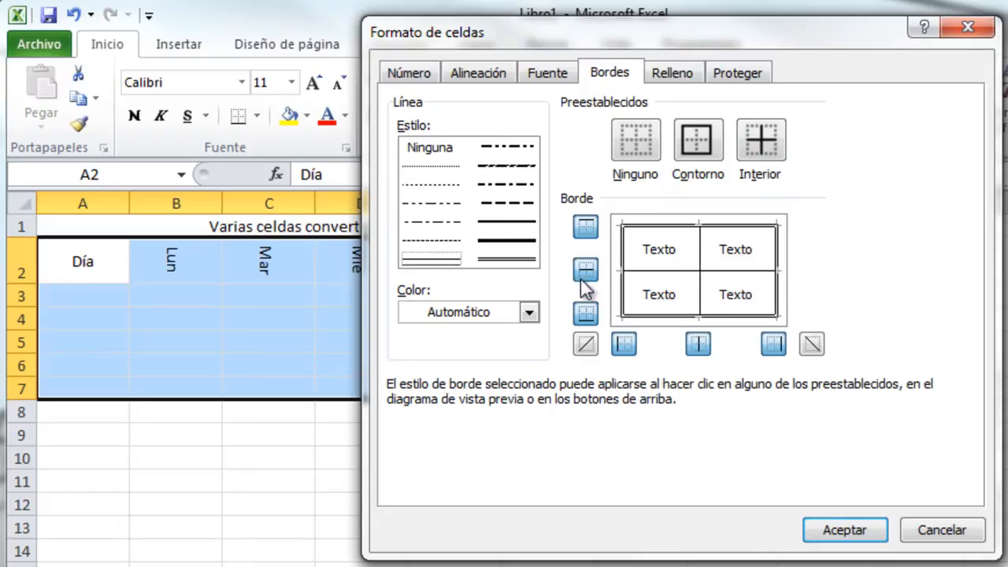
click(623, 346)
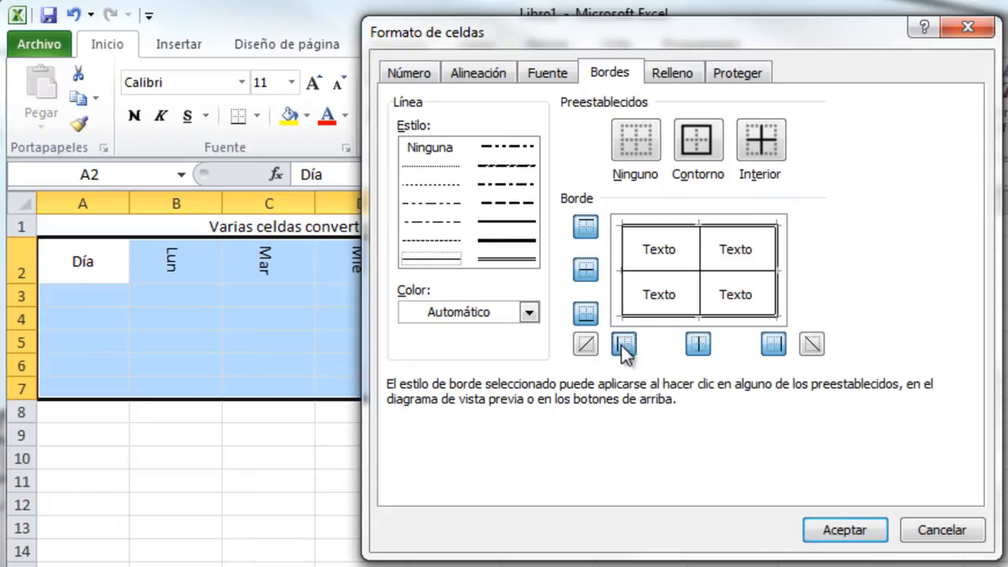
click(590, 313)
click(592, 272)
click(586, 227)
click(777, 345)
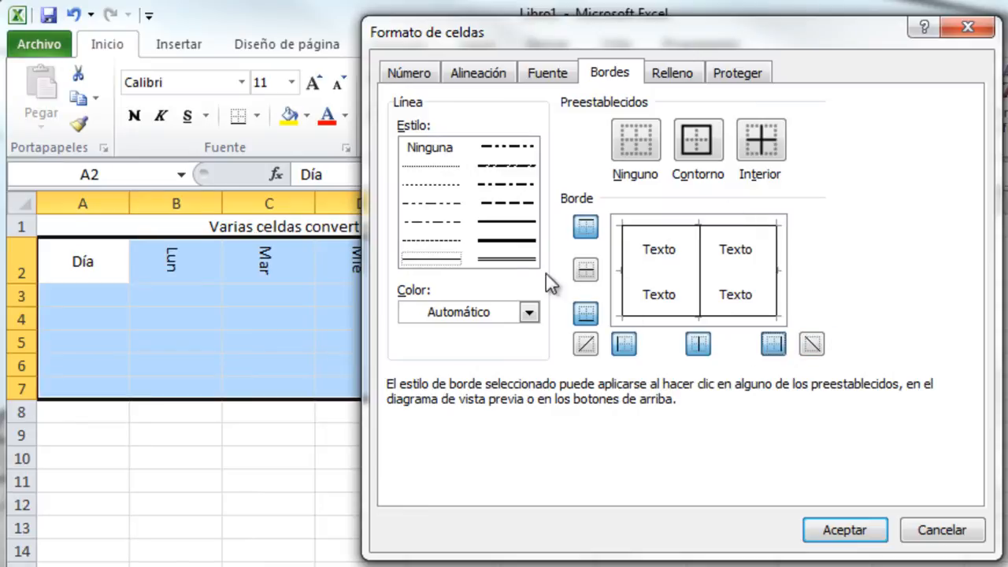
Clear the side borders, then settle on a double-line outline with inner lines.
click(529, 263)
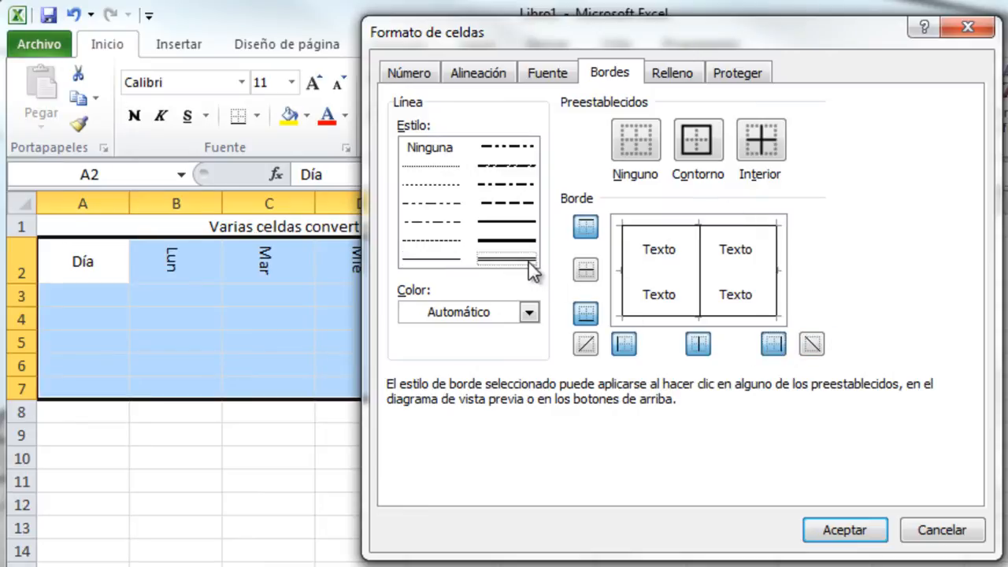
click(439, 149)
click(620, 291)
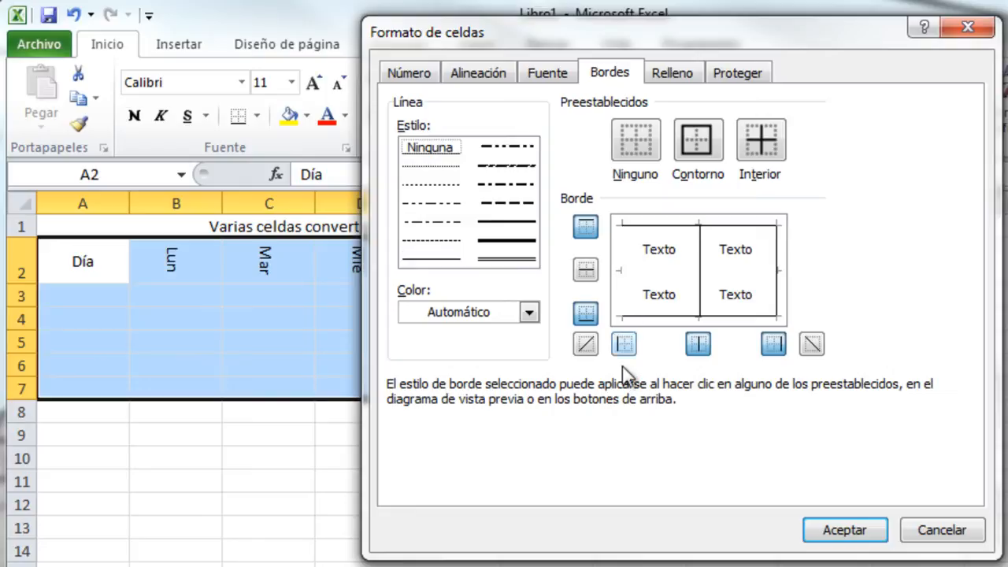
click(775, 277)
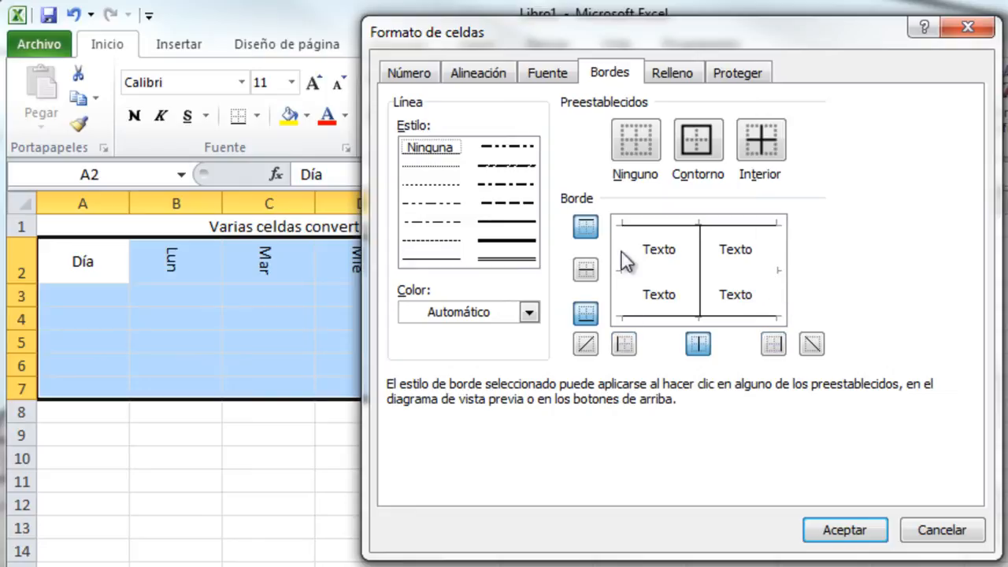
click(520, 262)
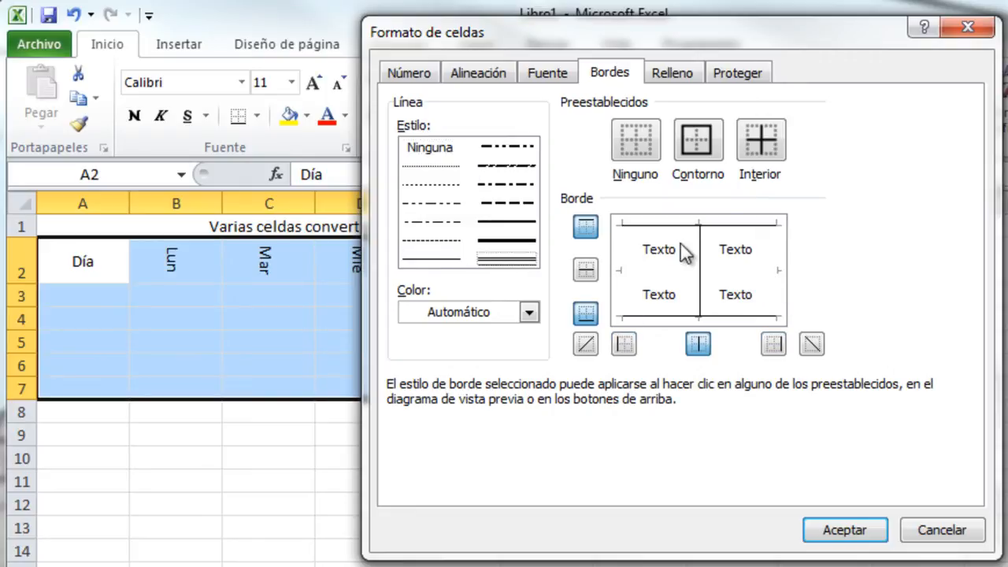
click(709, 145)
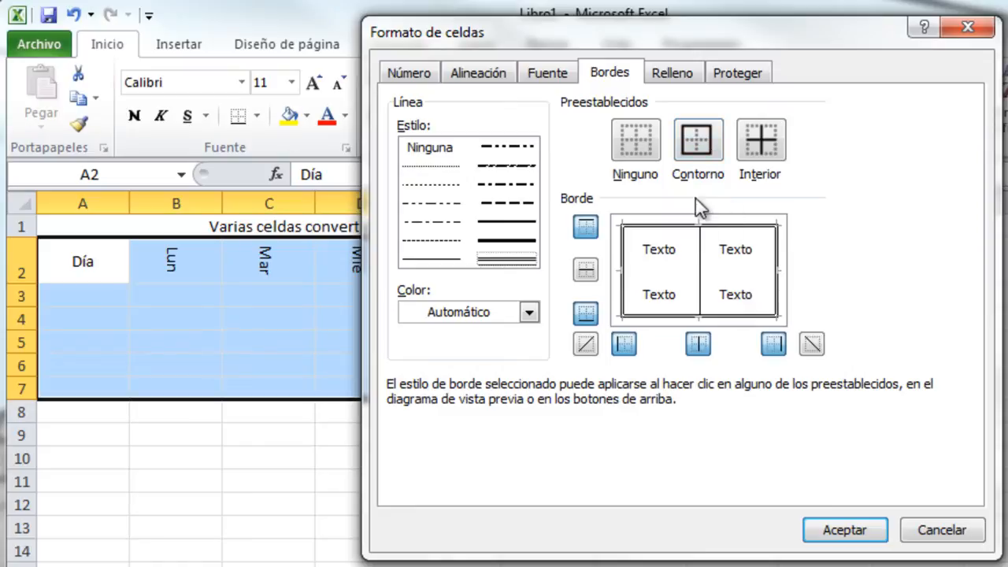
click(760, 148)
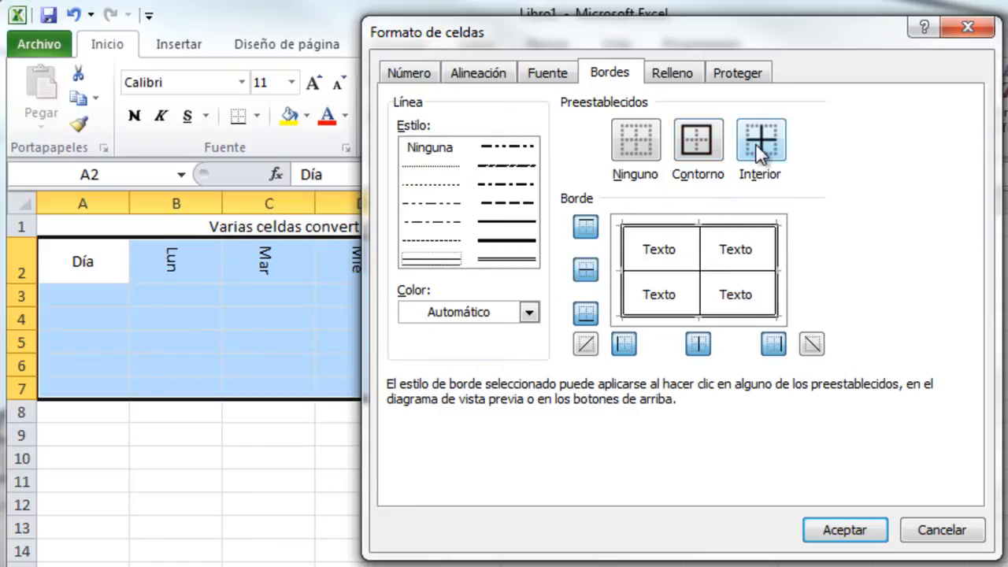
Apply orange borders to A2:F7: a double-line outline and thin inner lines.
click(529, 313)
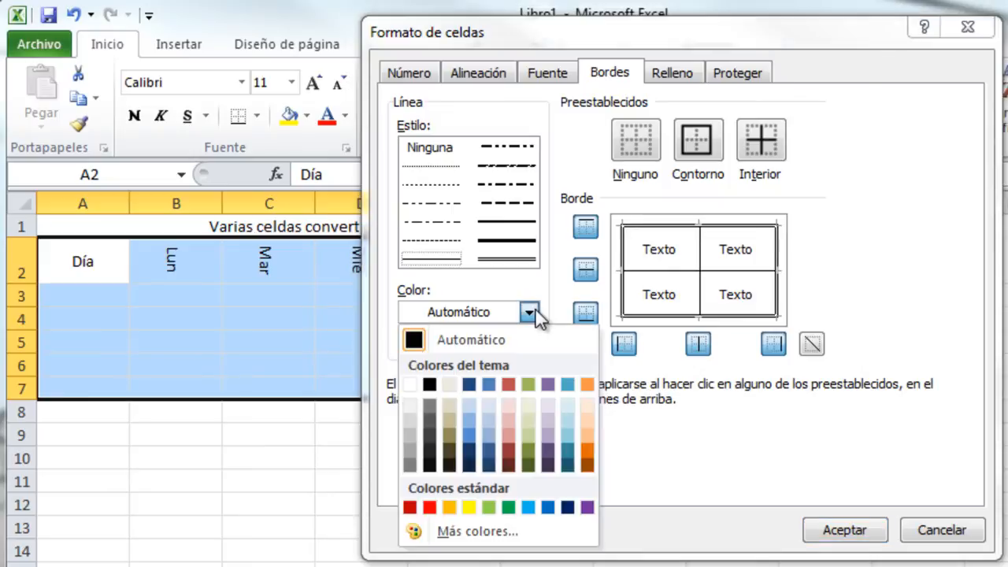
click(587, 450)
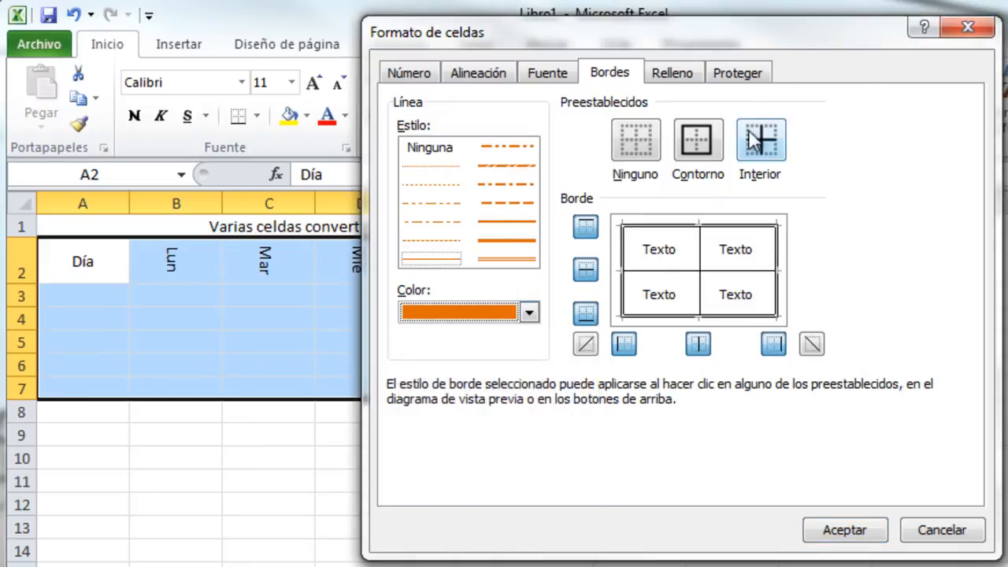
click(489, 260)
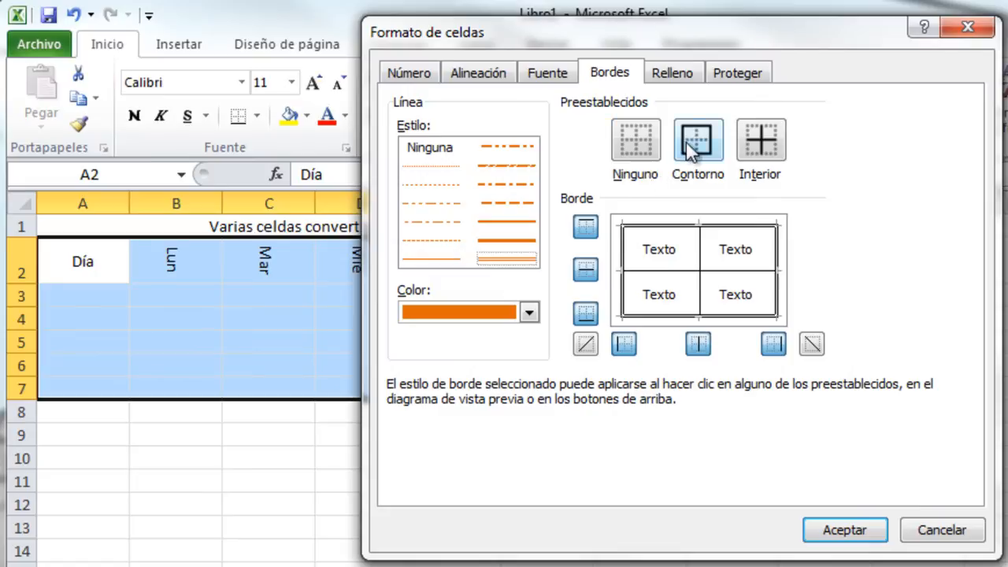
click(689, 152)
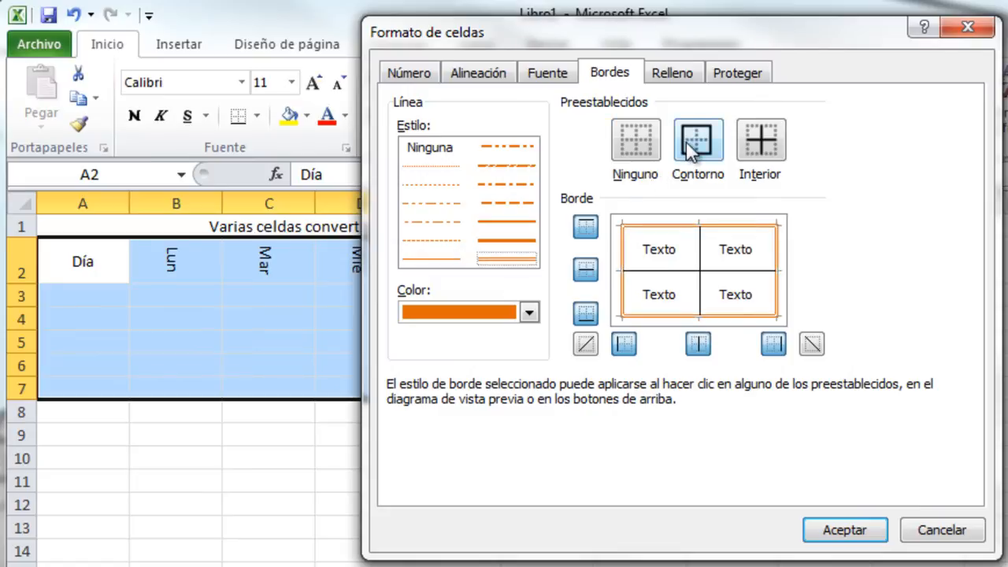
click(429, 258)
click(754, 135)
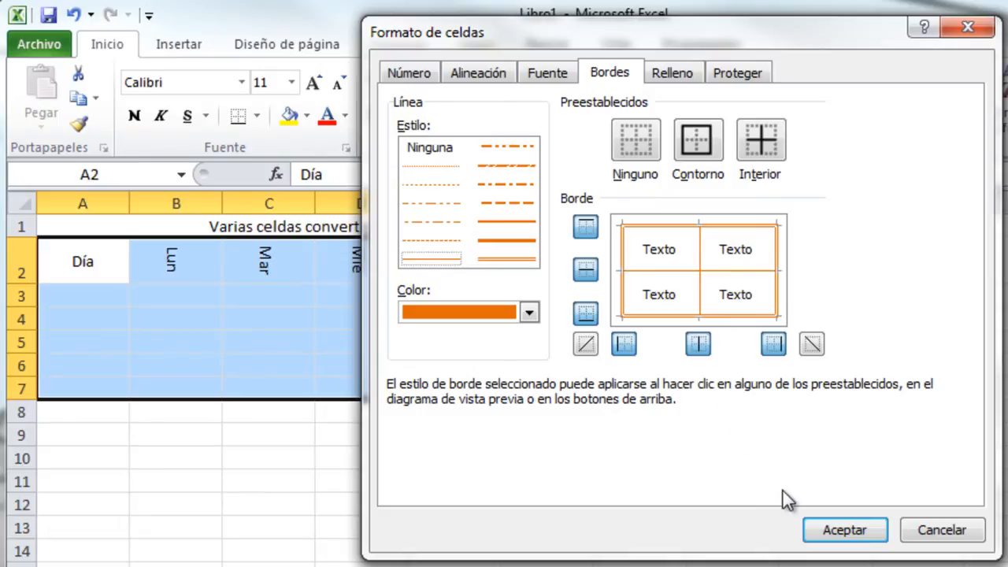
click(846, 528)
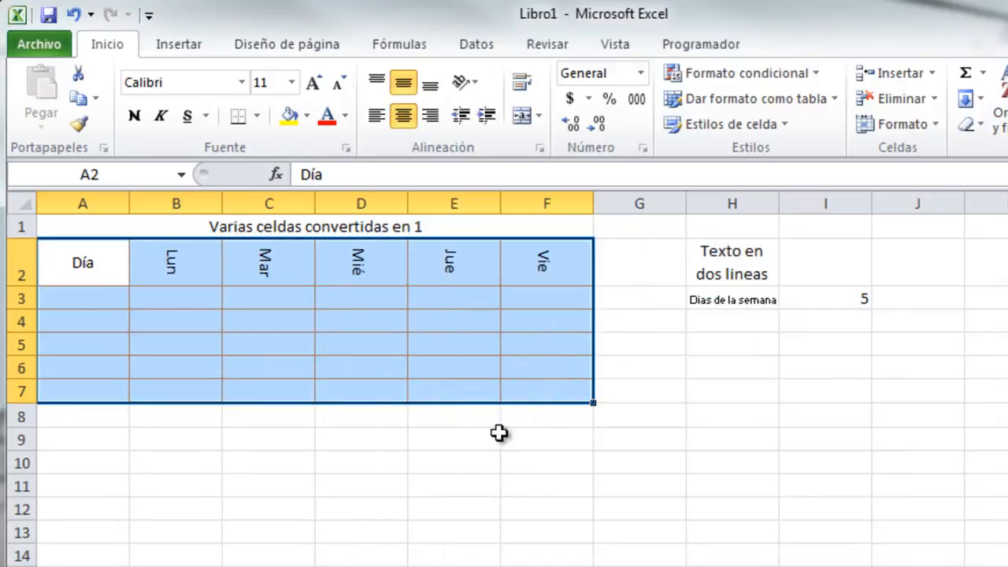
click(220, 453)
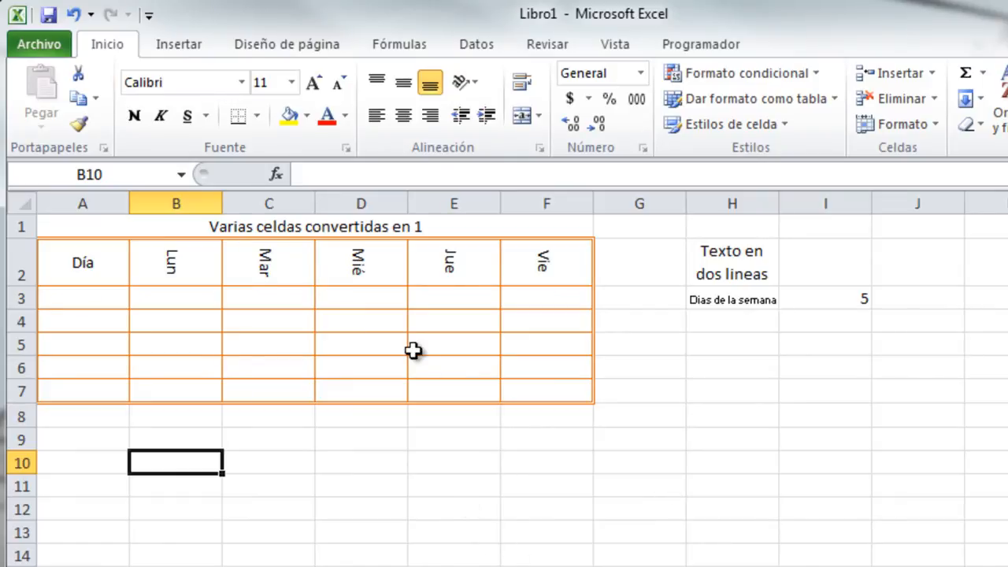
Fill the Día-to-Vie header row A2:F2 with a dark orange background.
drag(127, 266, 529, 266)
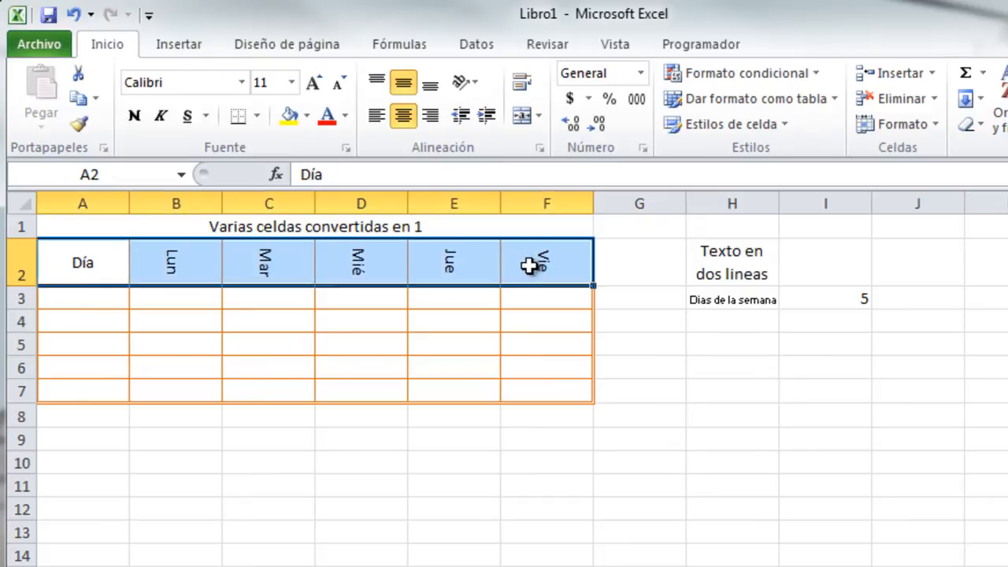
key(ctrl+1)
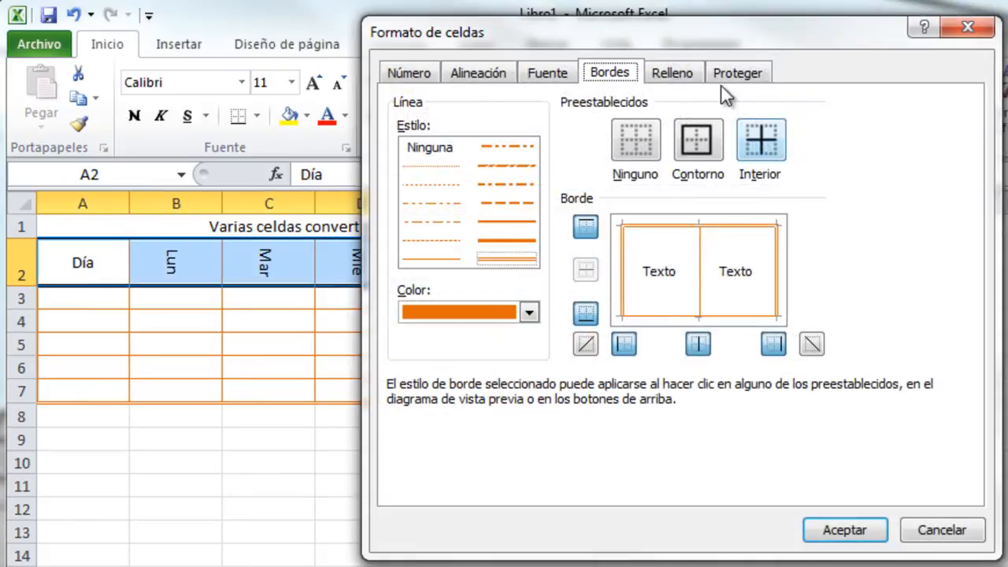
click(673, 78)
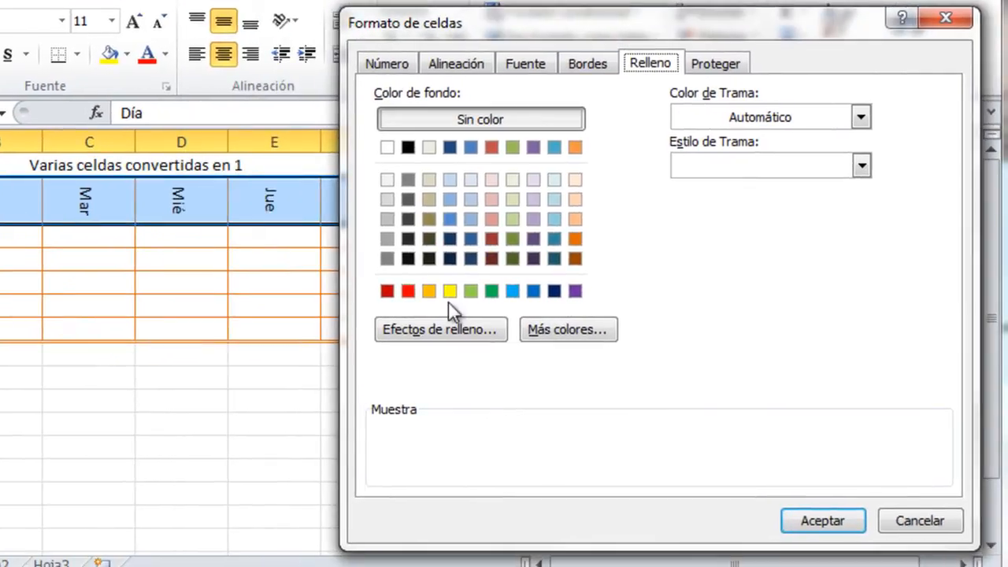
click(575, 258)
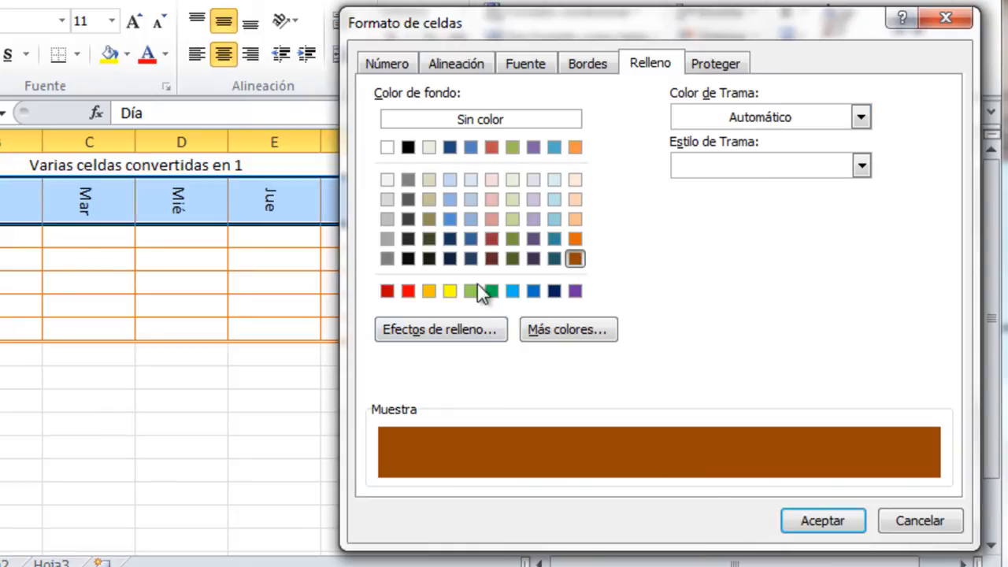
click(843, 526)
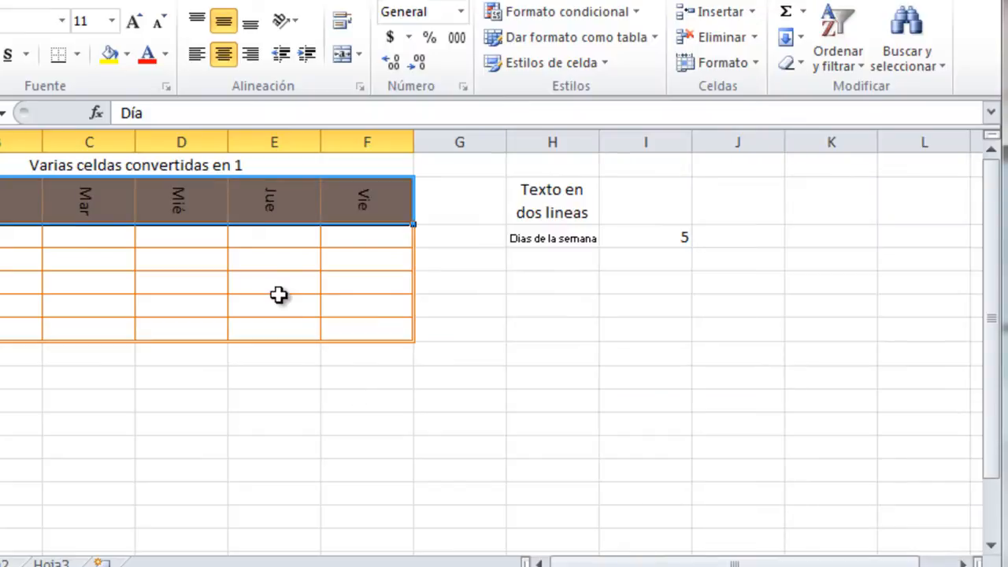
click(205, 431)
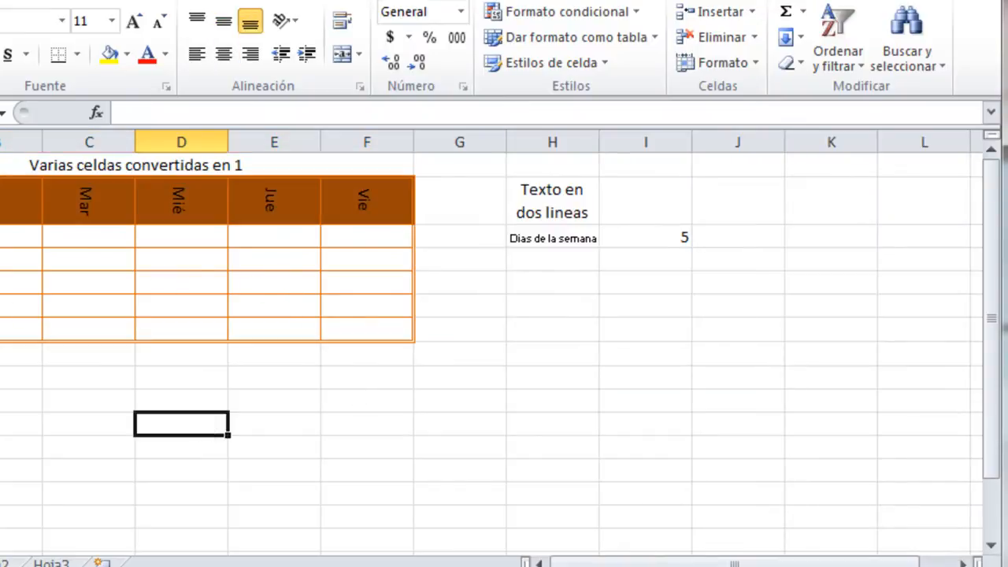
drag(4, 206, 342, 208)
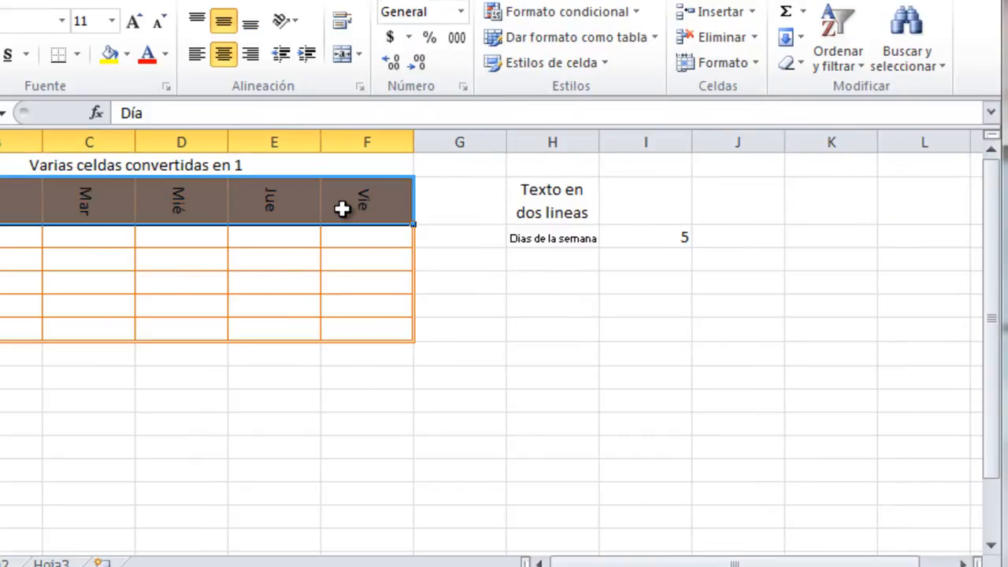
In the gradient fill effects, set color 1 to orange and color 2 to dark orange.
key(ctrl+1)
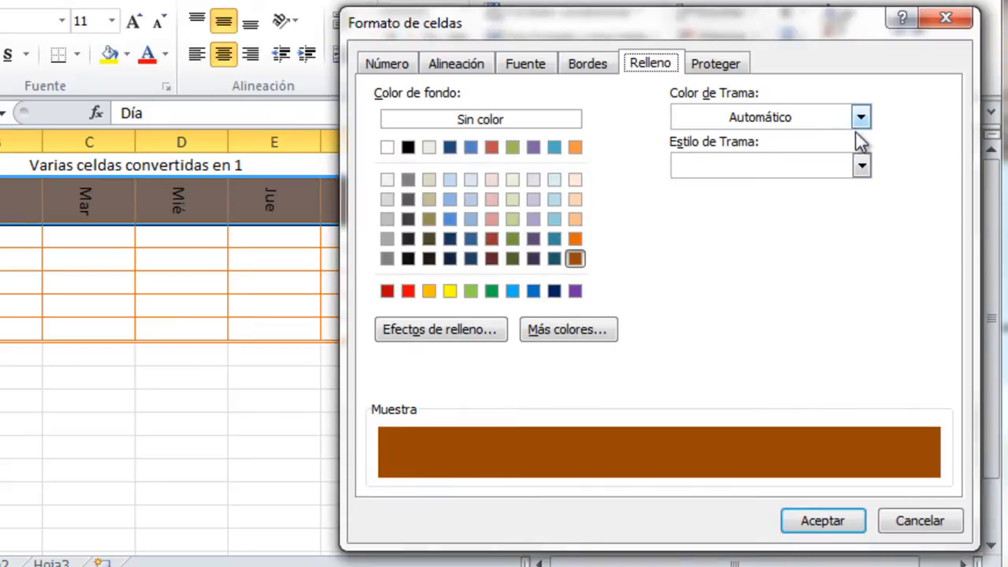
click(464, 330)
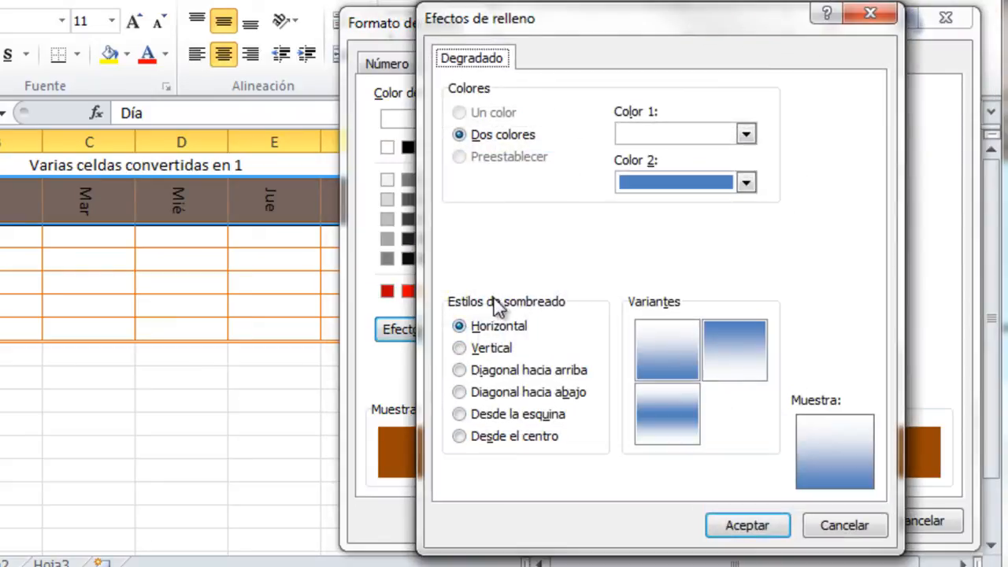
click(745, 181)
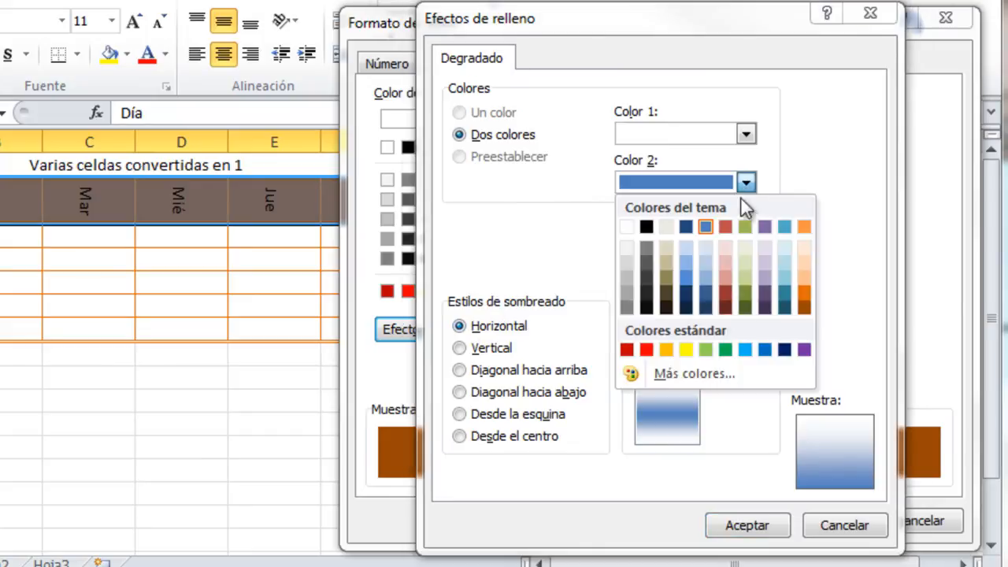
click(806, 309)
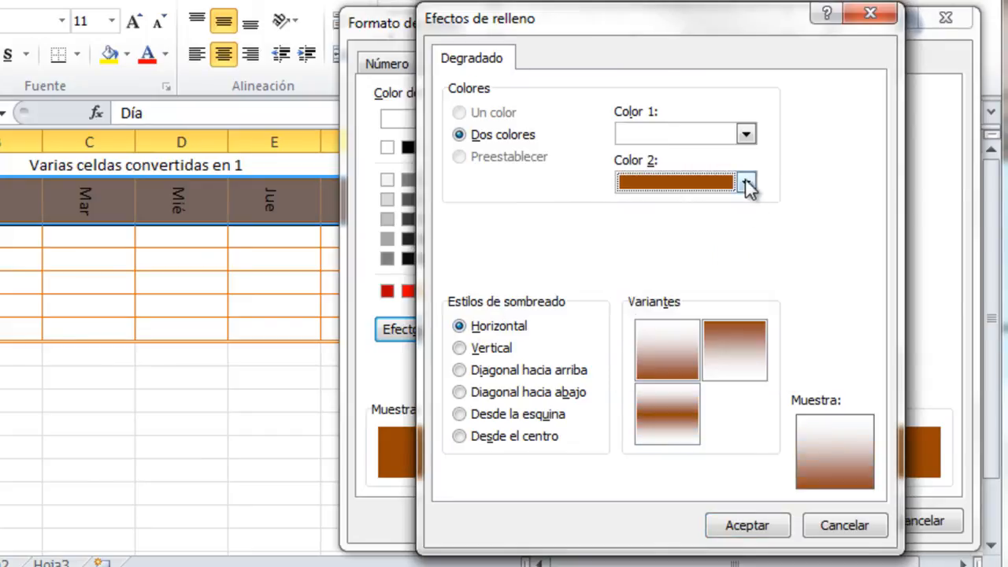
click(745, 133)
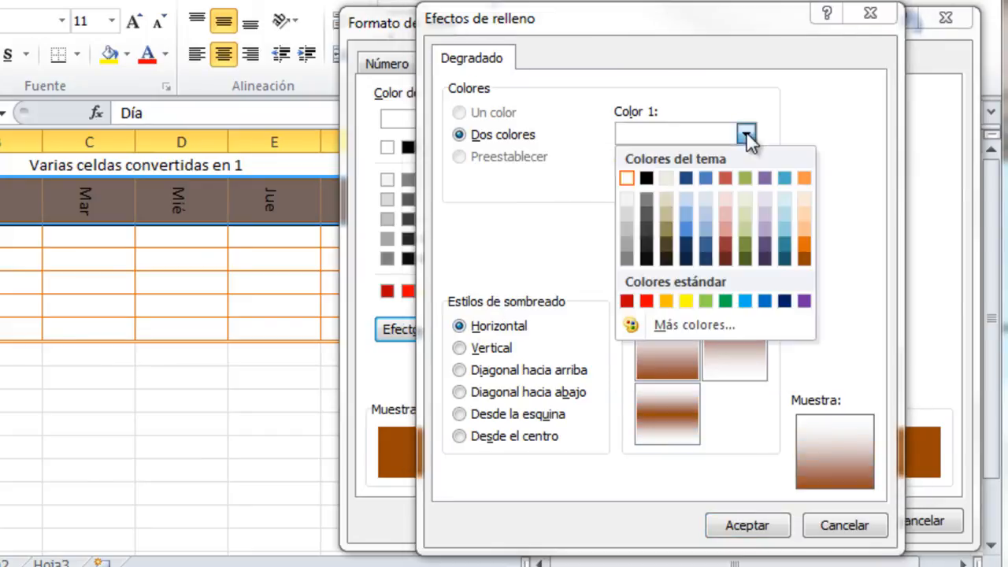
click(807, 239)
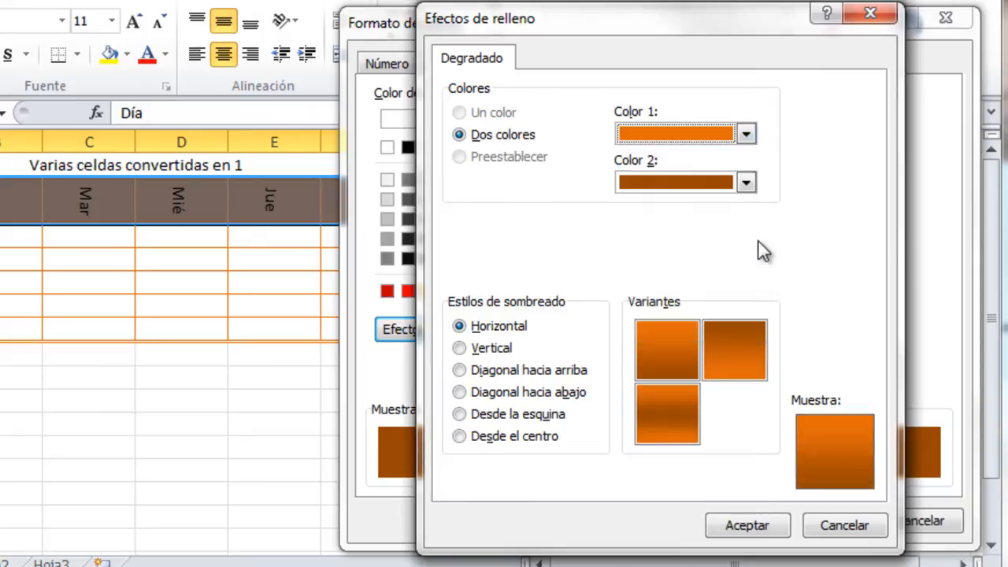
Compare shading styles, then apply the horizontal gradient with a darker middle band.
click(664, 415)
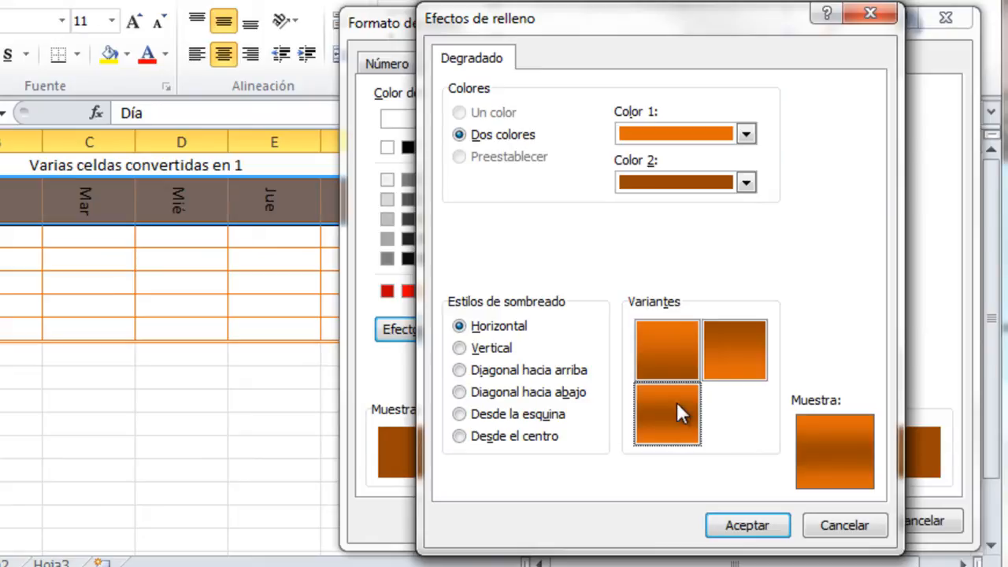
click(459, 348)
click(459, 370)
click(460, 392)
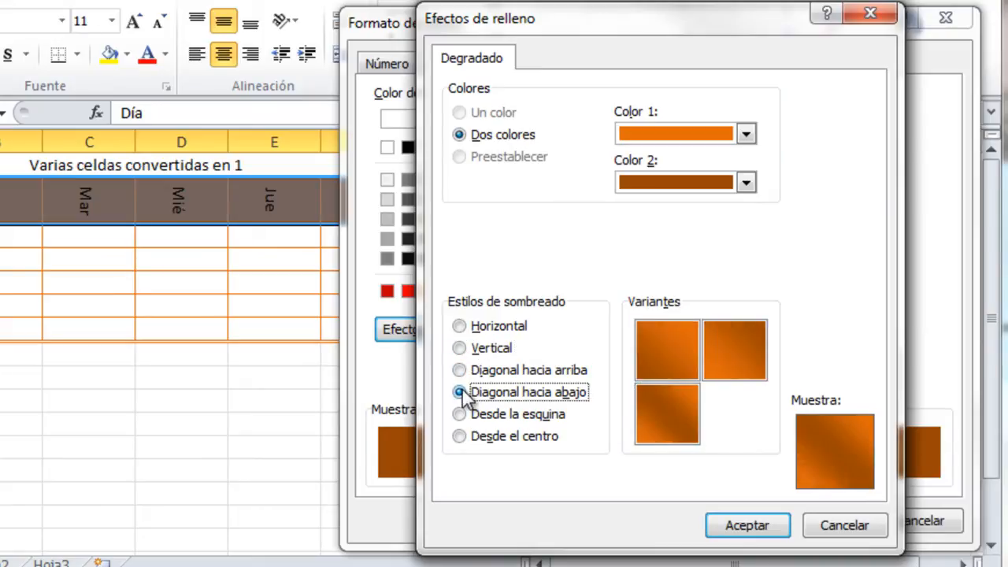
click(496, 326)
click(669, 406)
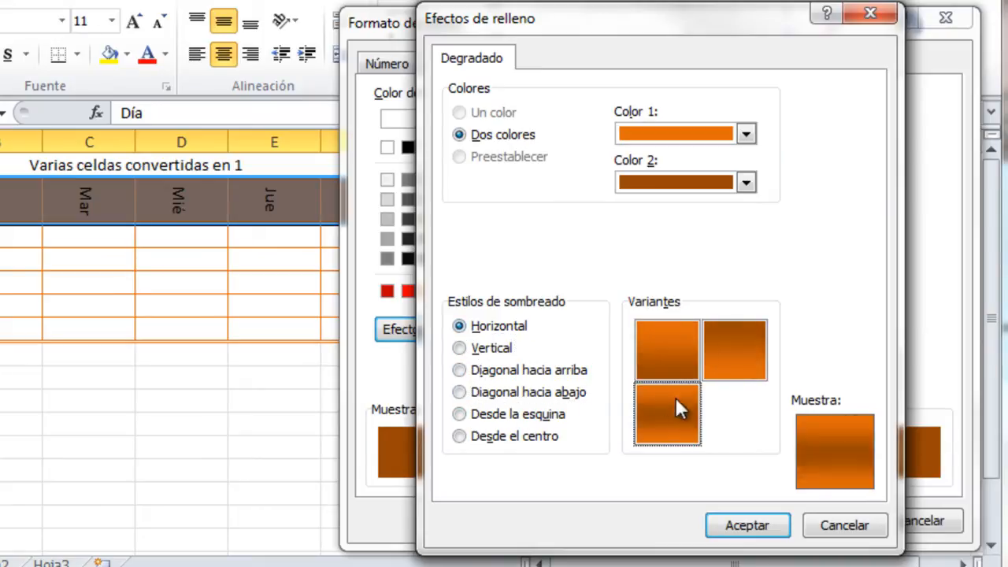
click(746, 525)
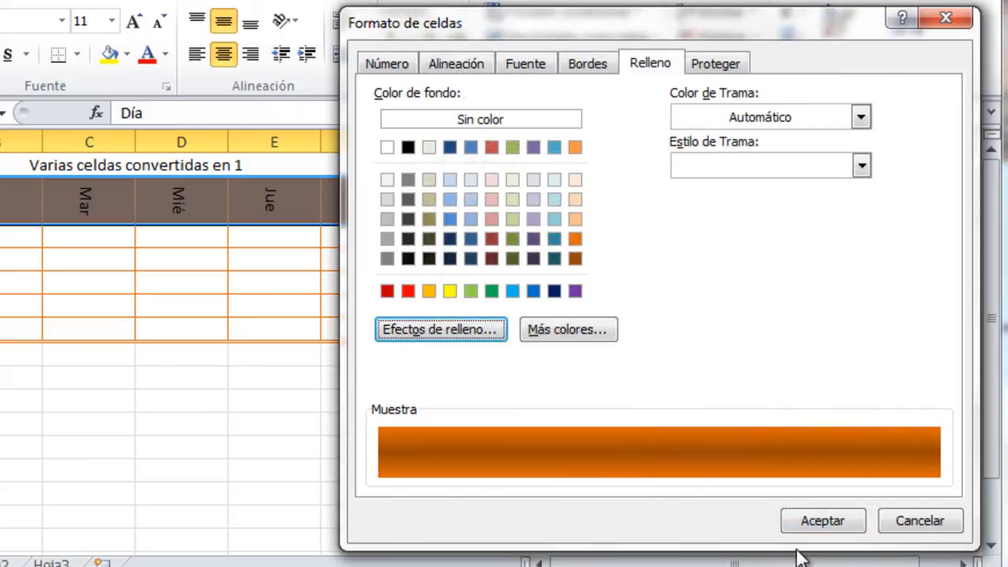
click(822, 520)
click(459, 211)
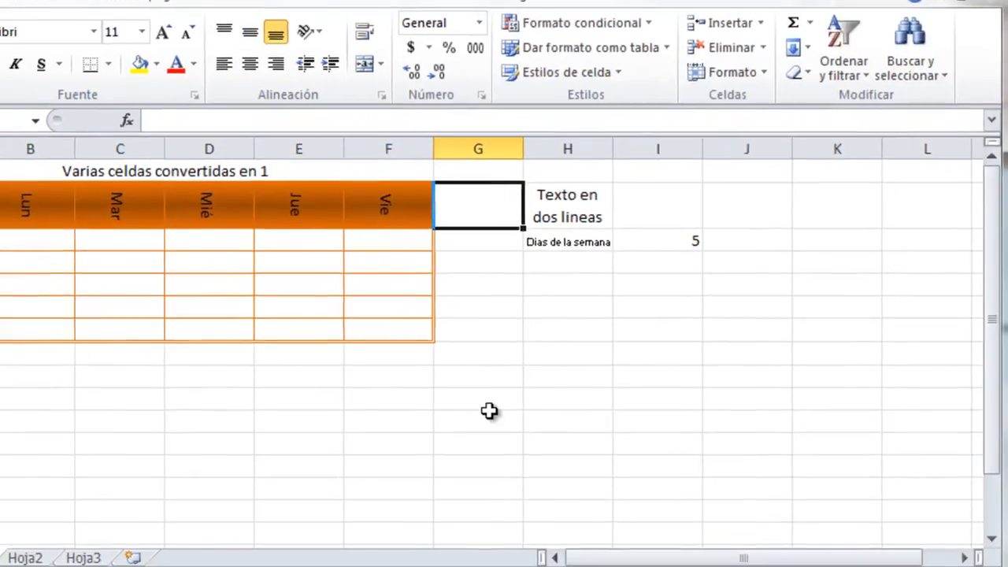
click(63, 222)
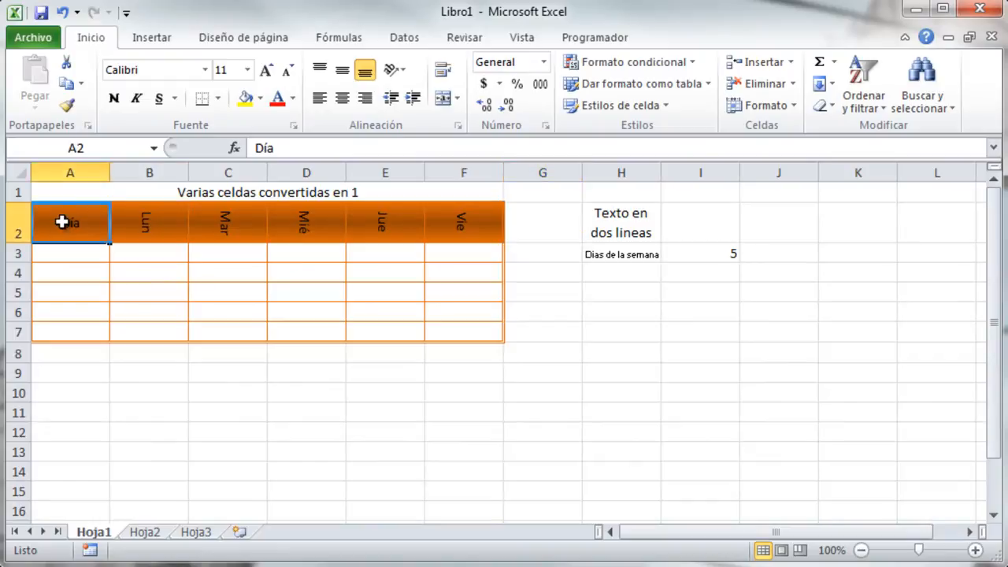
Make the A2:F2 header labels Día through Vie white and bold.
drag(62, 222, 453, 229)
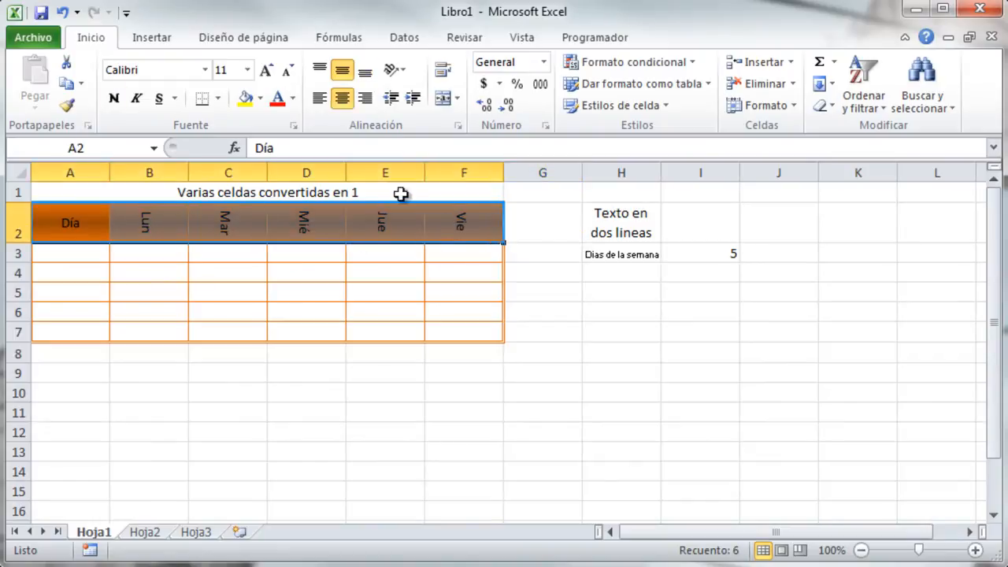
click(292, 97)
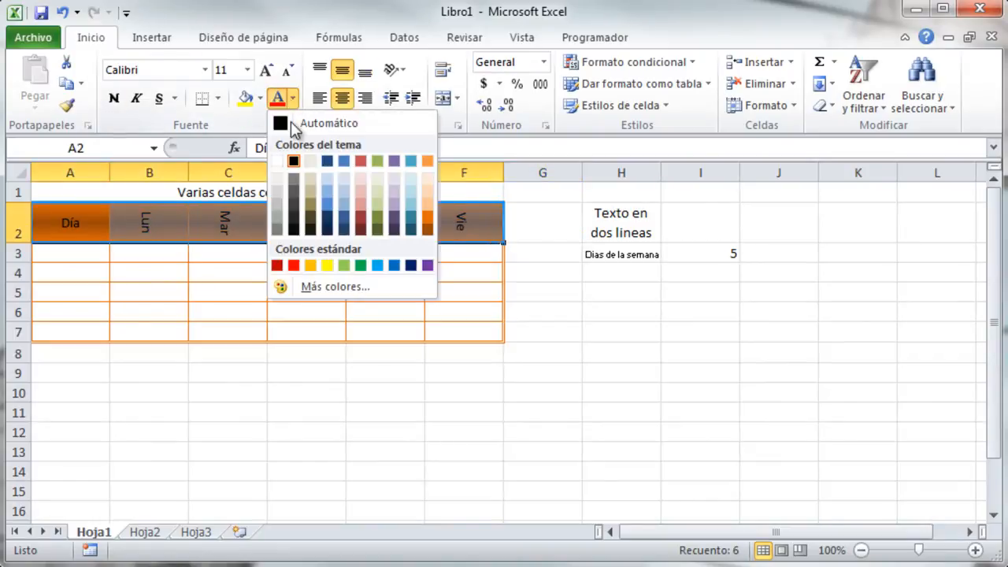
click(277, 163)
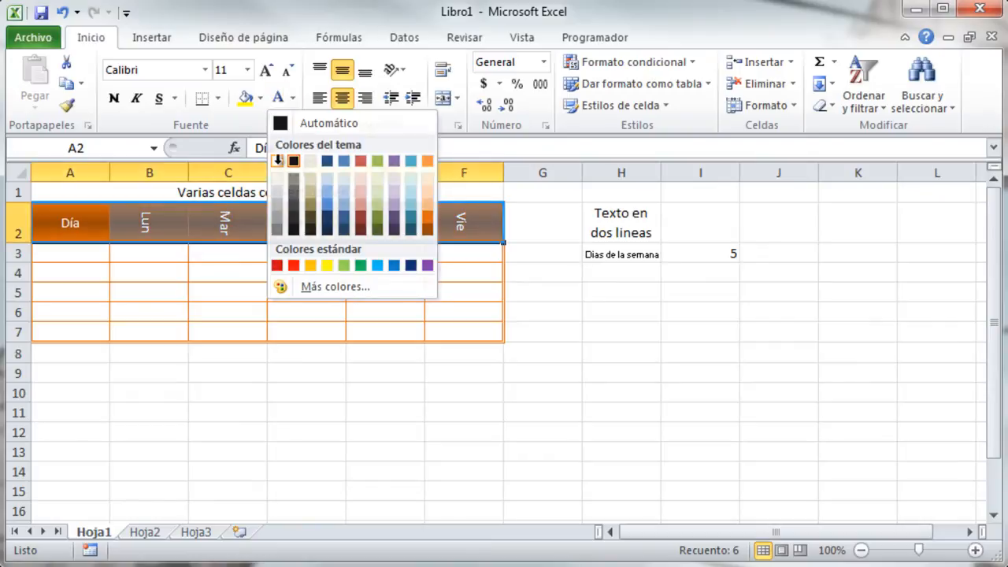
click(112, 101)
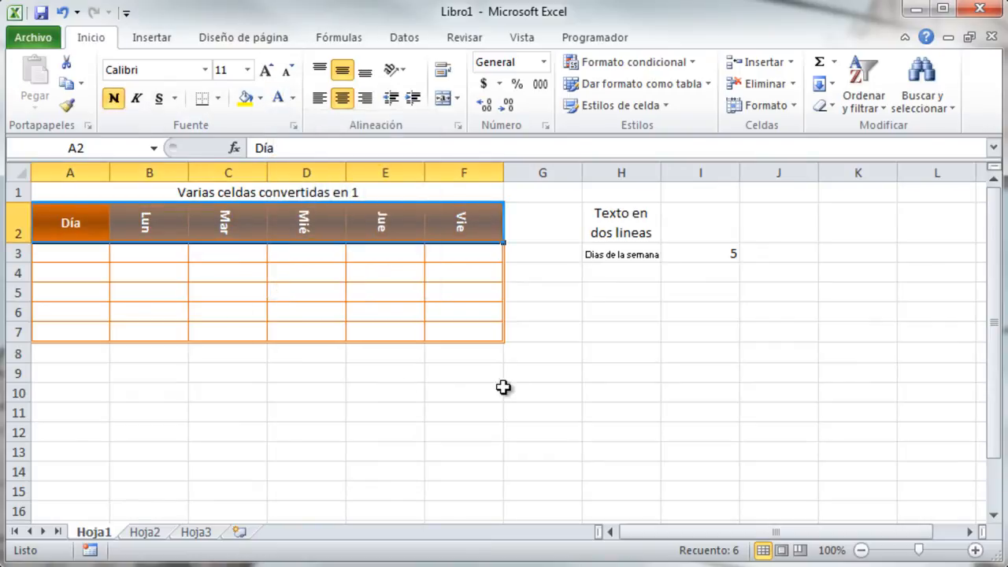
click(540, 402)
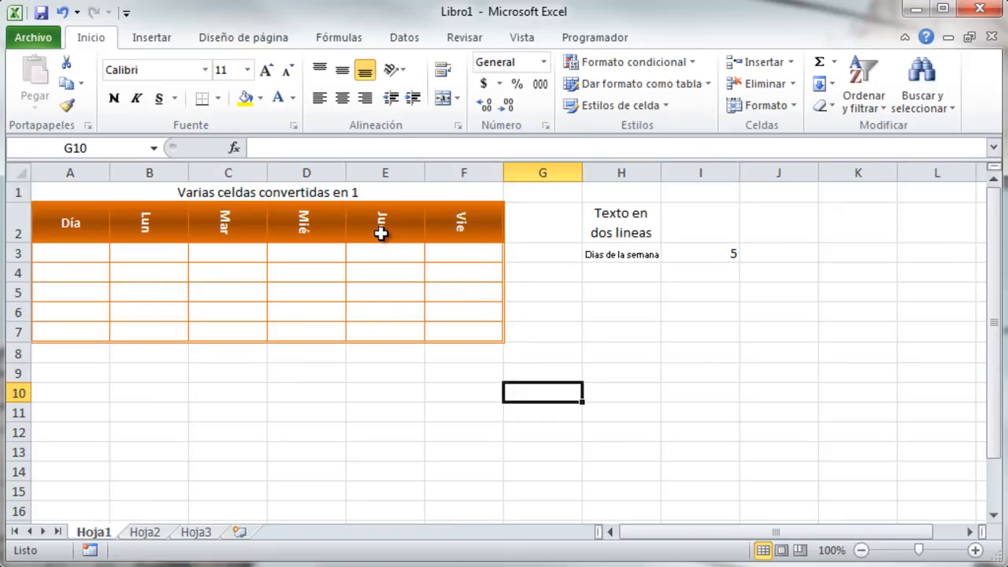
click(101, 409)
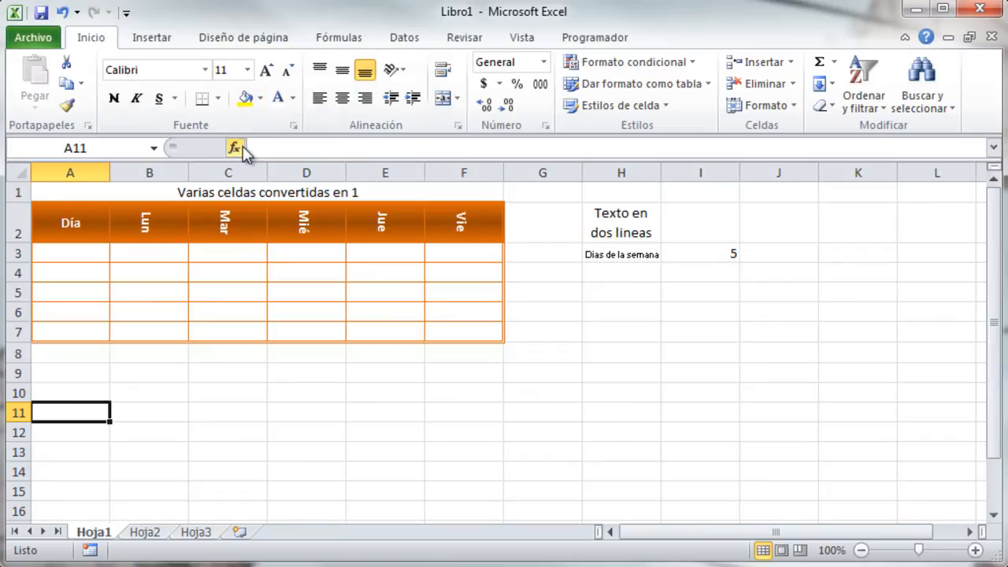
Give cell A11 a fill pattern of blue diagonal stripes.
key(ctrl+1)
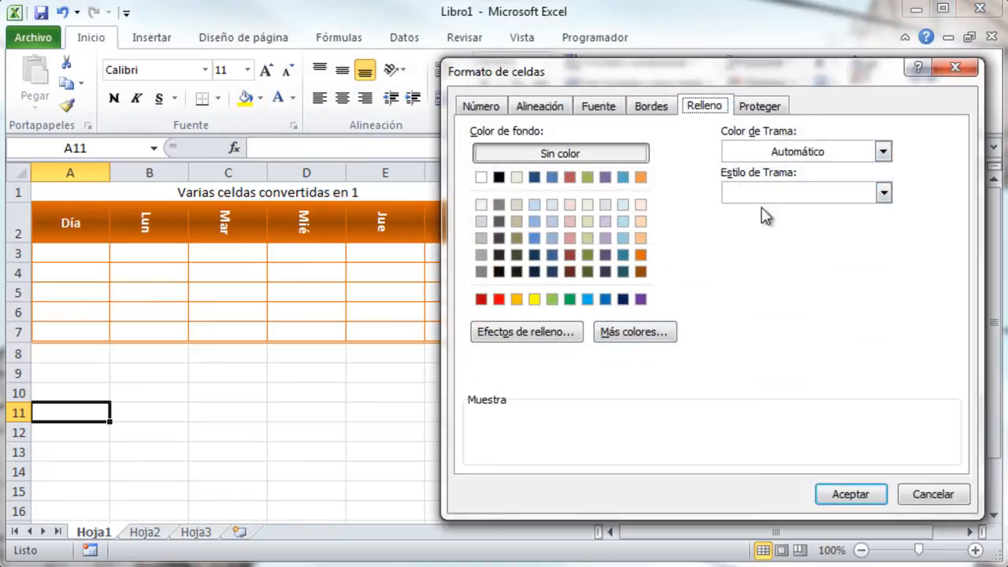
click(883, 152)
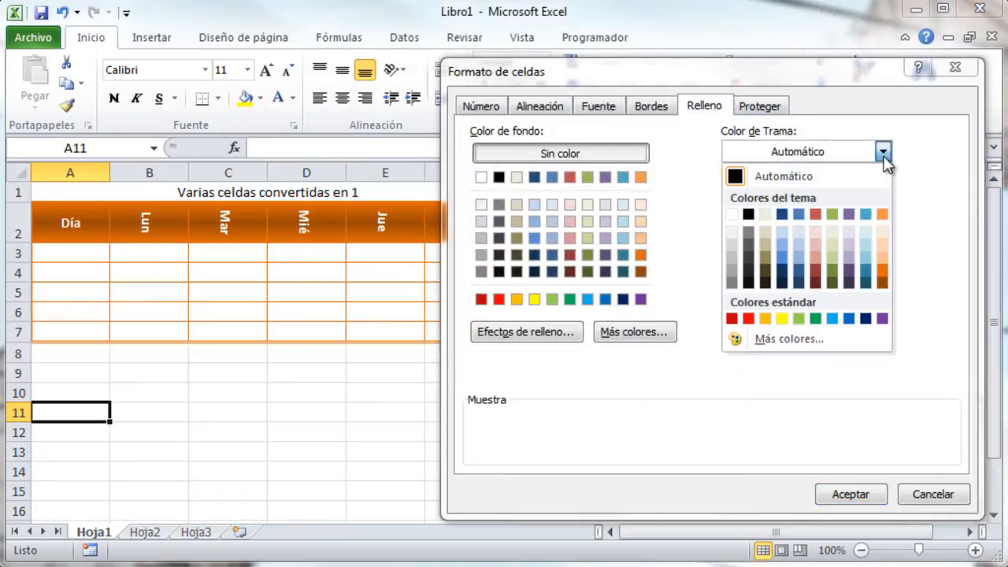
click(782, 252)
click(884, 193)
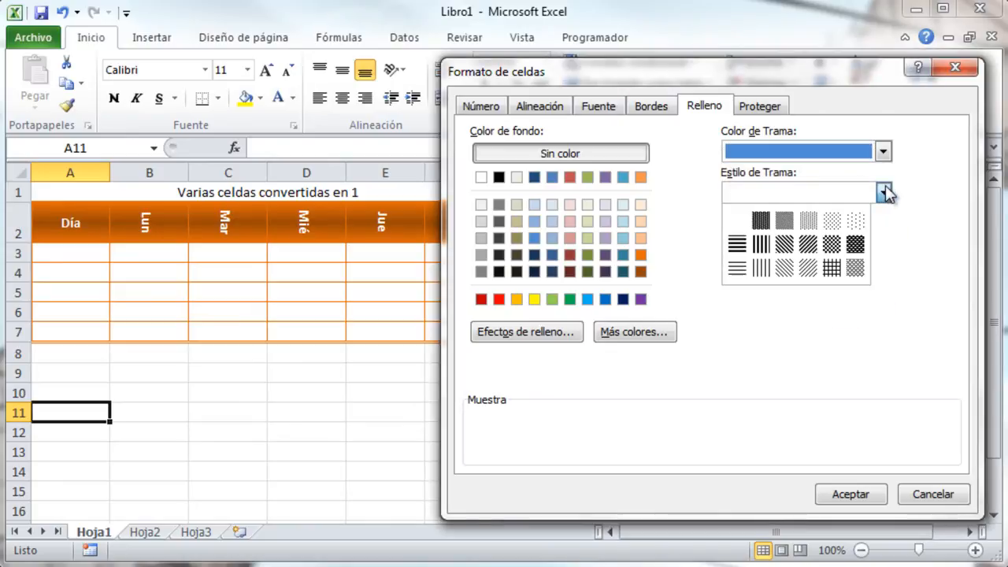
click(782, 247)
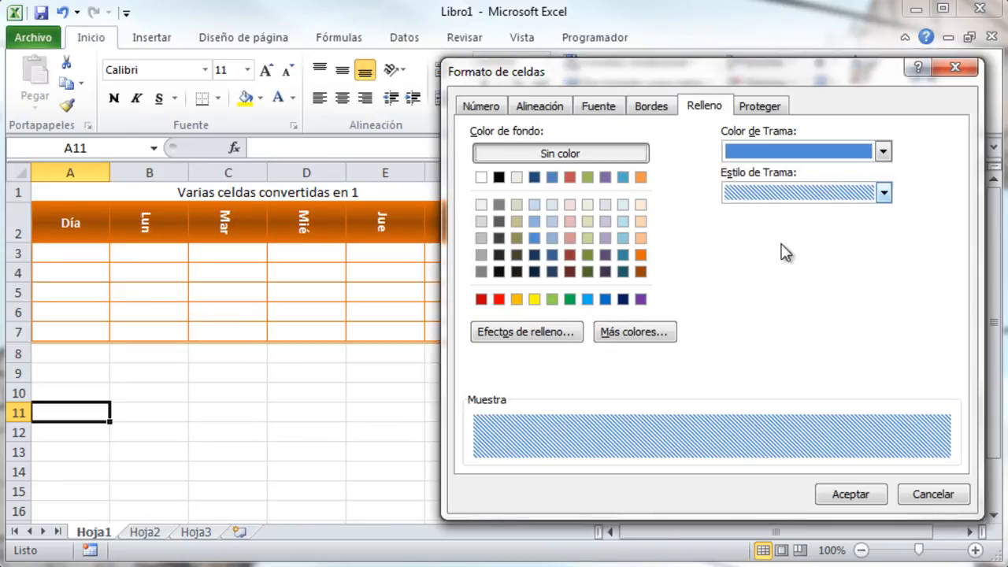
click(873, 498)
Check the striped A11 cell, then move to the Hoja2 sheet.
click(126, 419)
click(75, 421)
click(171, 419)
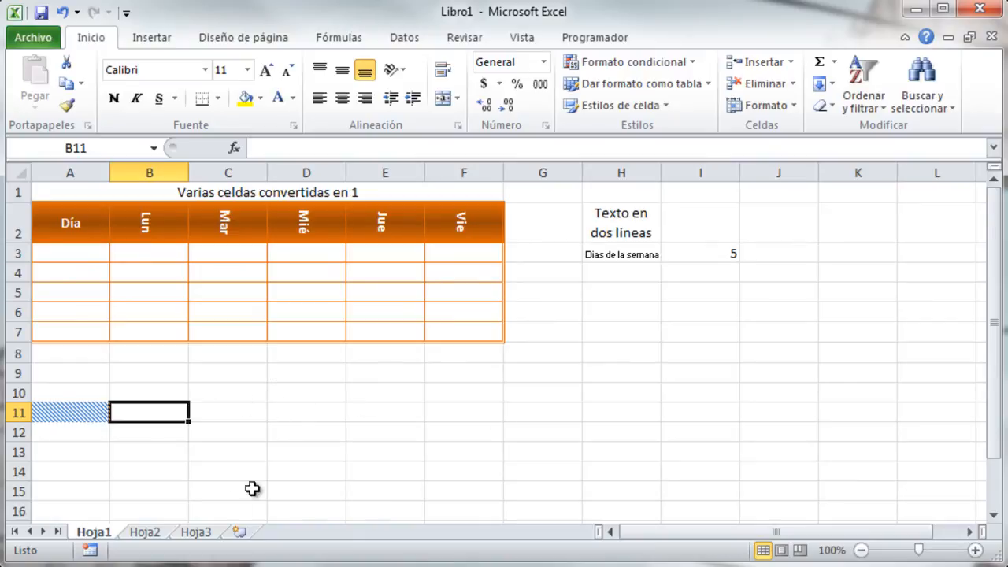
click(146, 533)
click(67, 210)
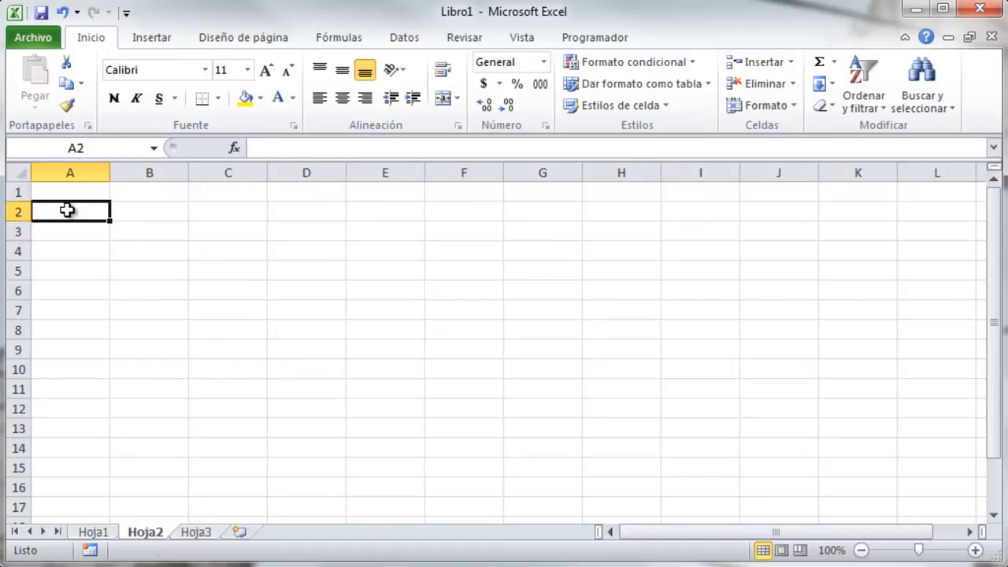
text(Pr)
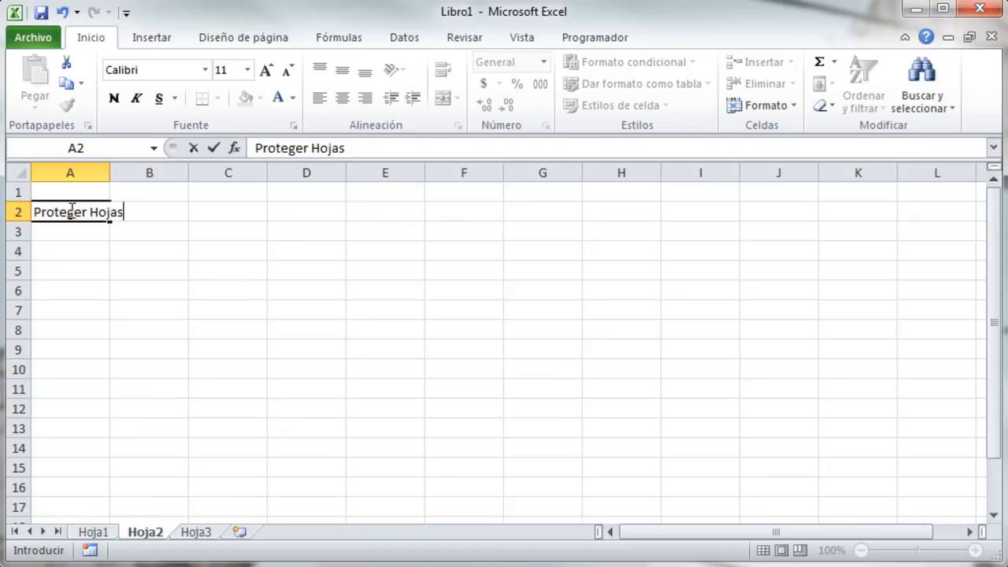
text(oteger Hojas)
key(Return)
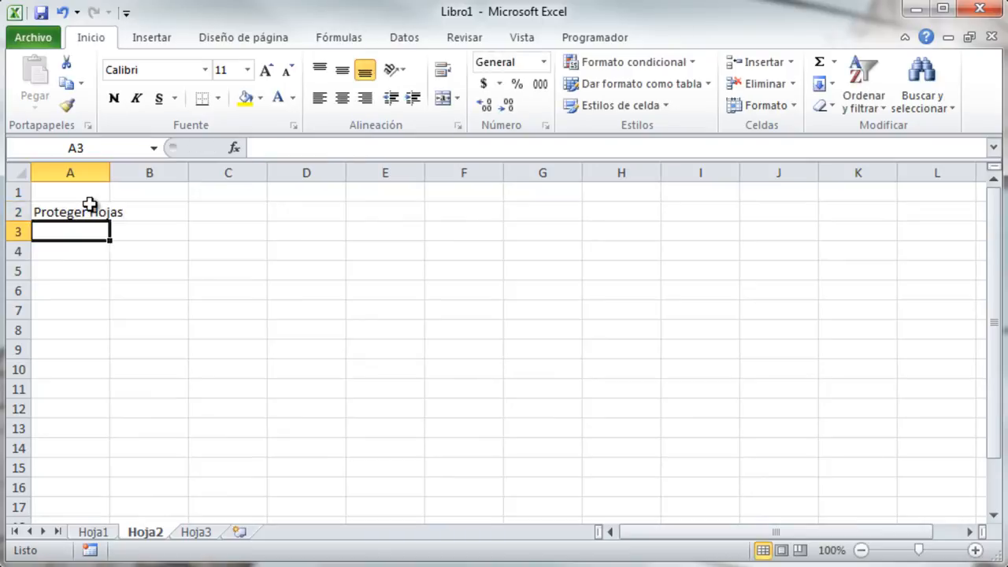
click(160, 234)
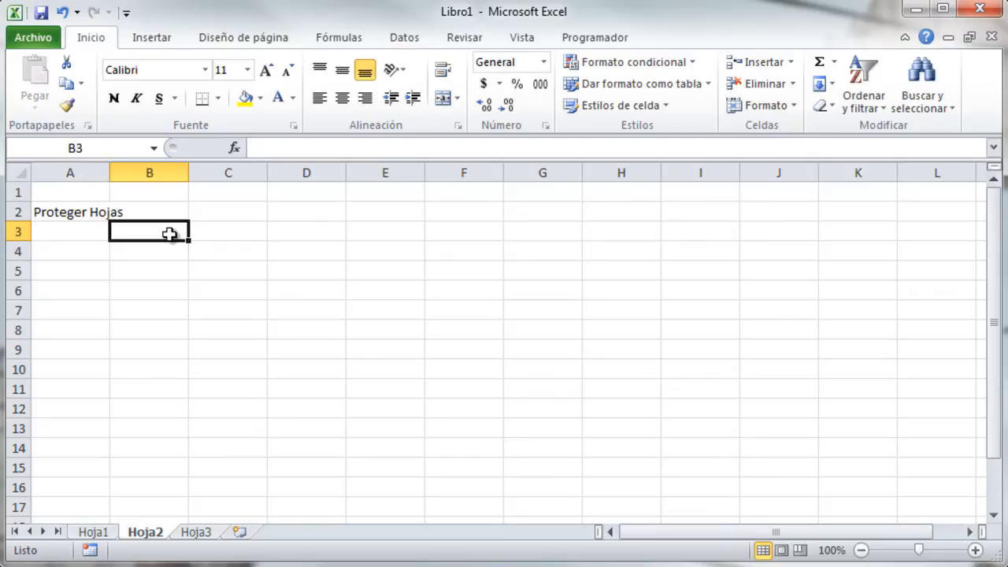
key(ctrl+1)
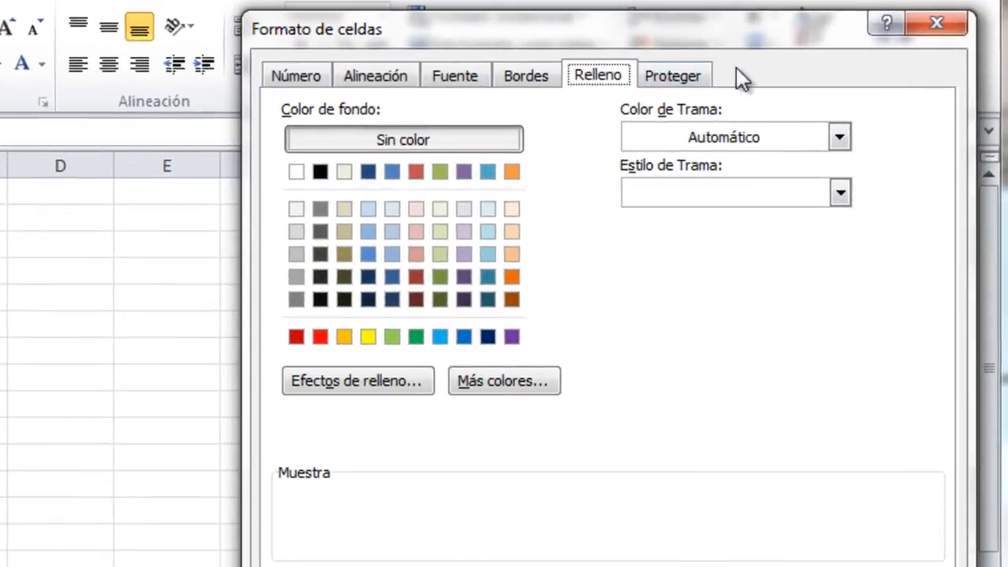
click(765, 103)
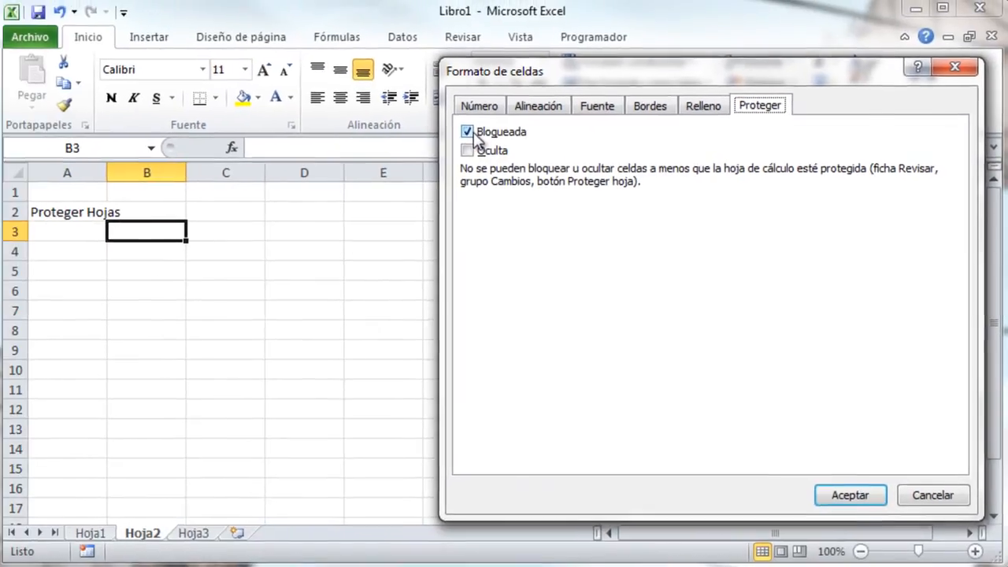
click(853, 495)
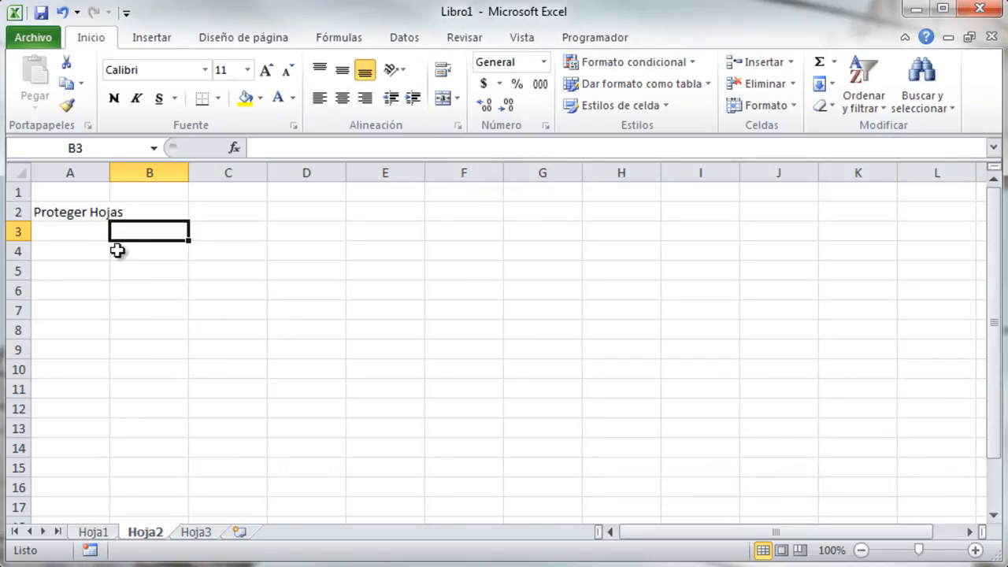
Fill cells B3, D3 and A6 with yellow.
click(261, 98)
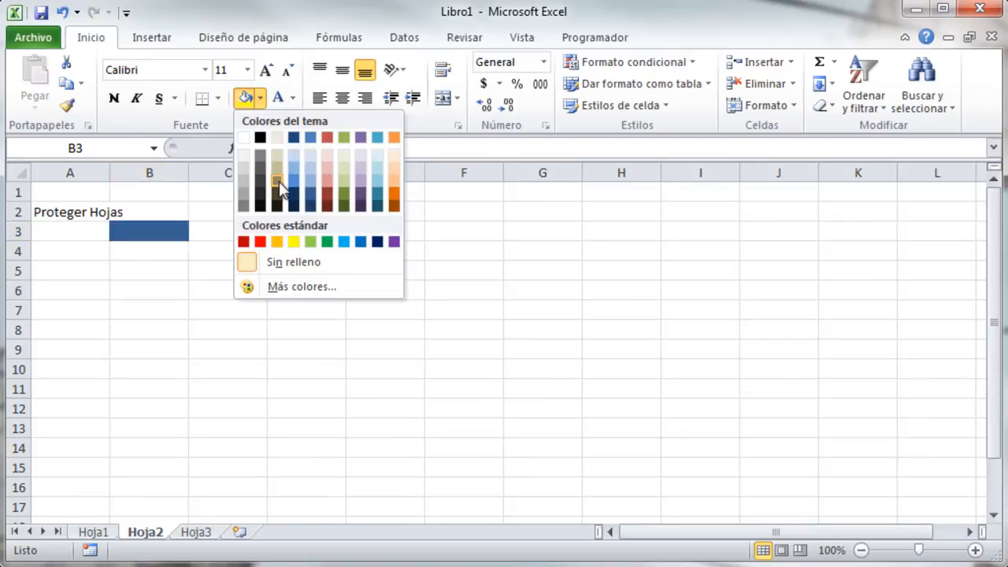
click(293, 242)
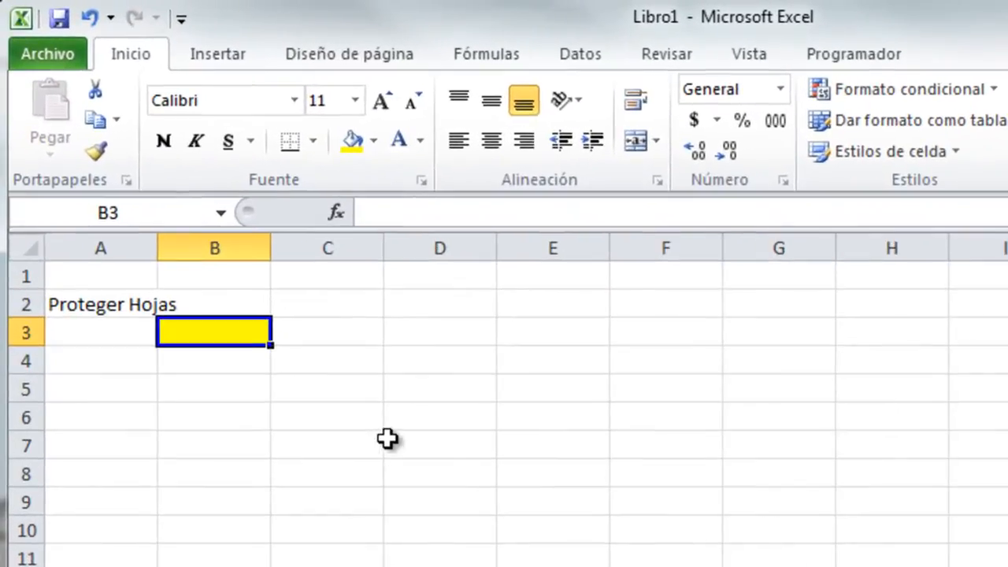
click(435, 337)
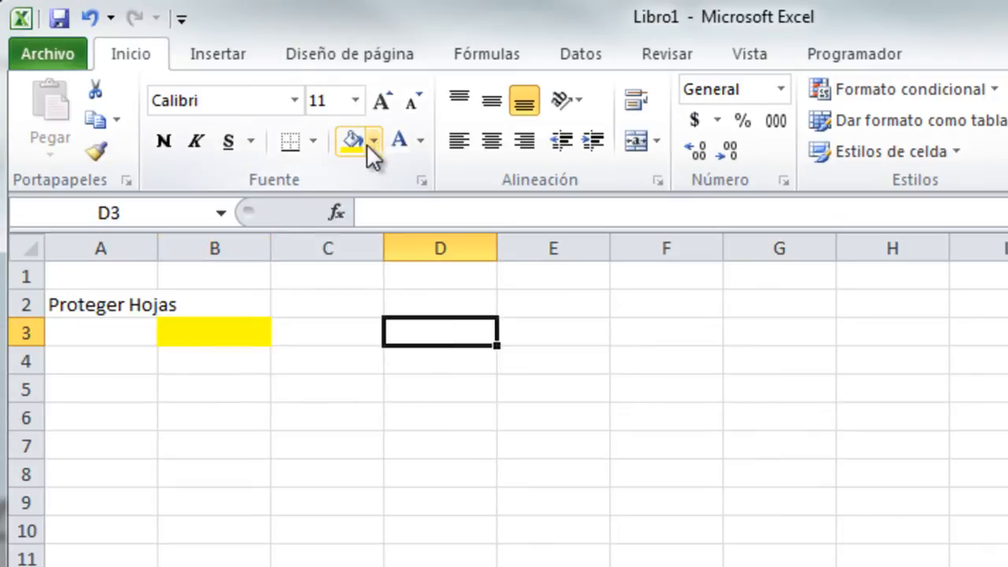
click(354, 145)
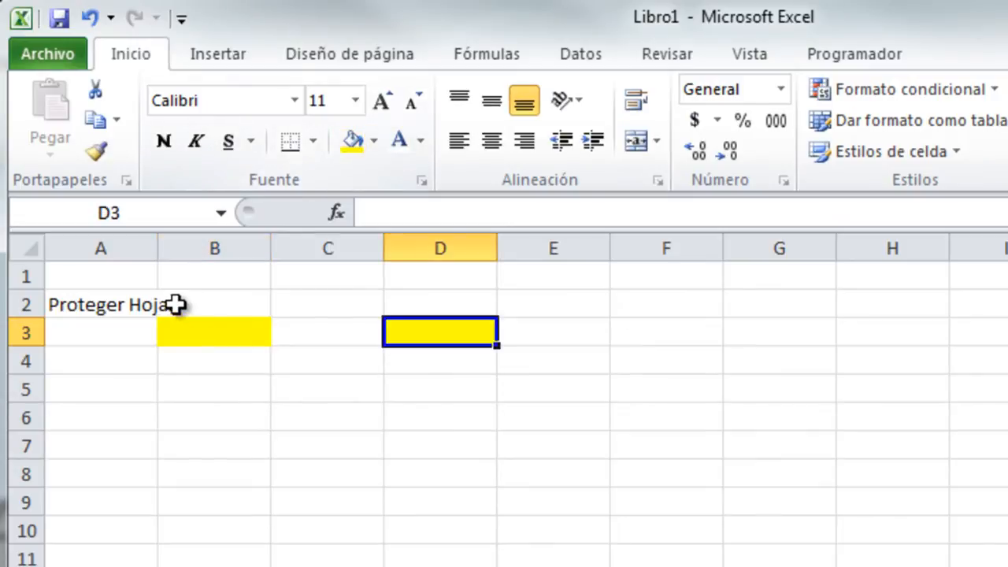
click(214, 359)
click(80, 419)
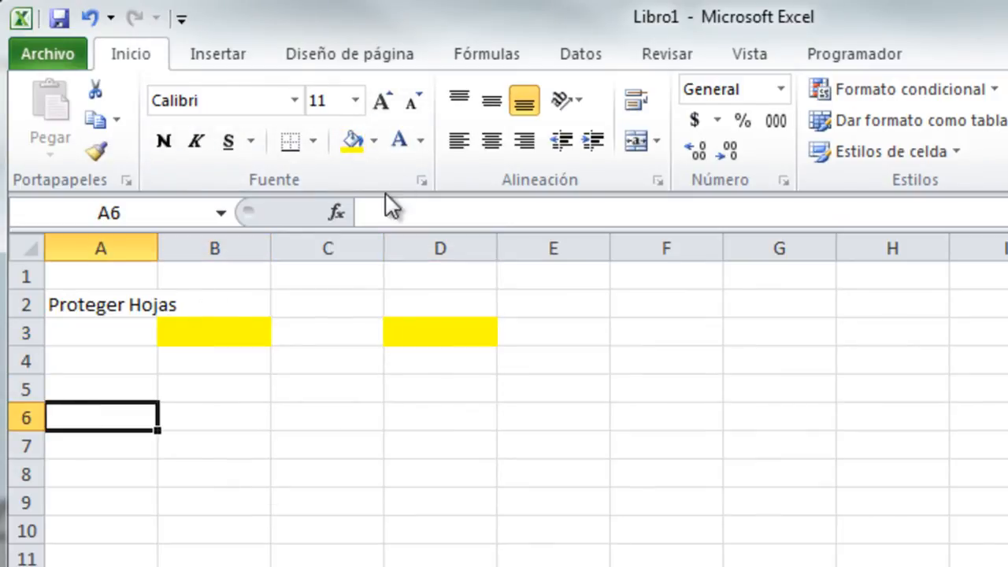
click(353, 142)
Label cell B6 'Desbloqueada'.
click(212, 425)
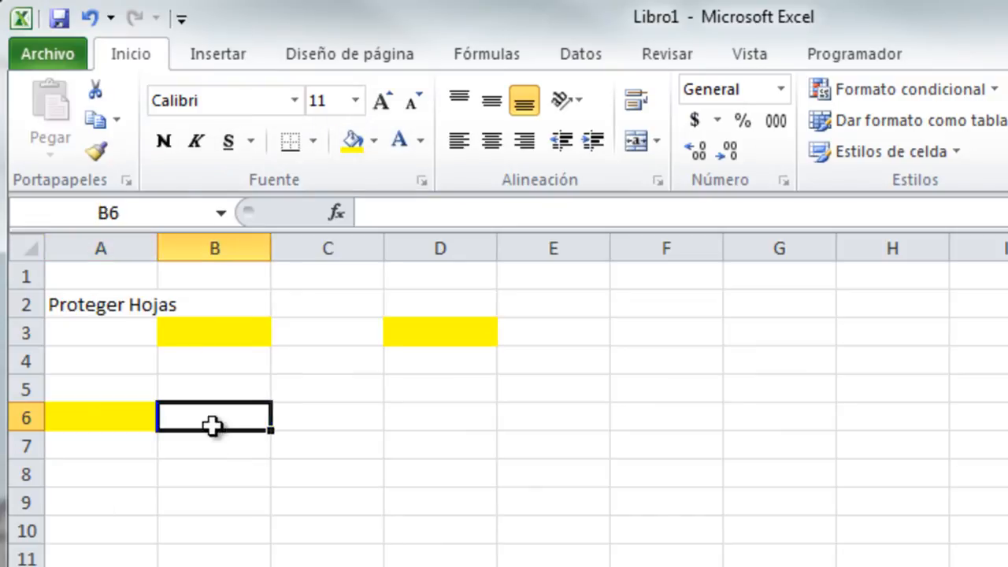
text(Desblouqed)
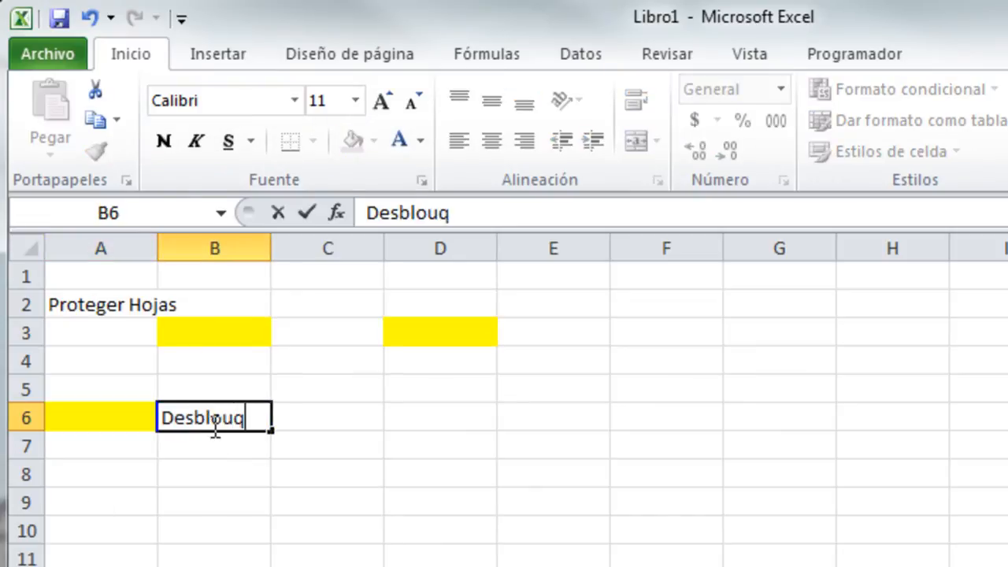
key(BackSpace)
key(BackSpace)
key(BackSpace)
key(BackSpace)
text(queada)
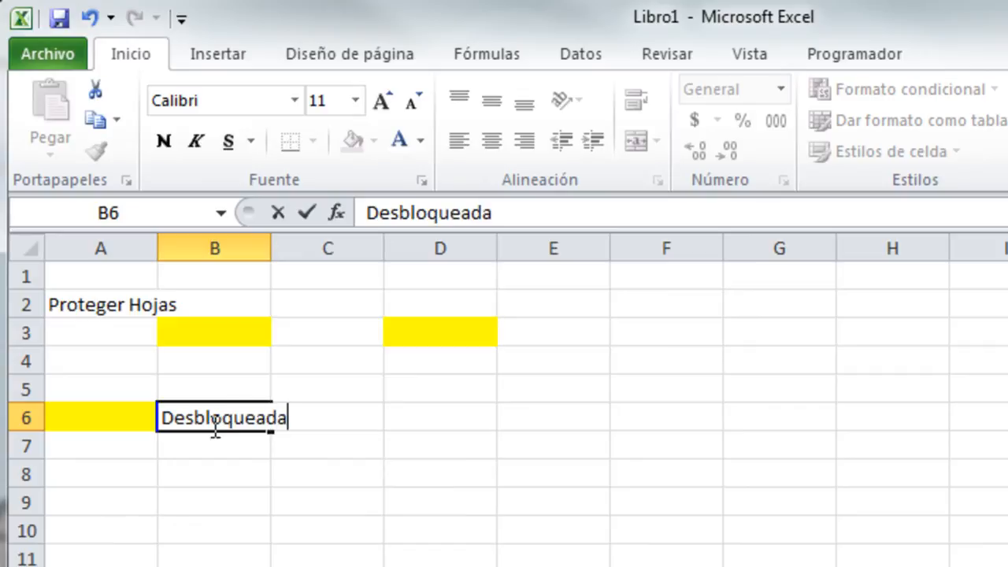
key(Return)
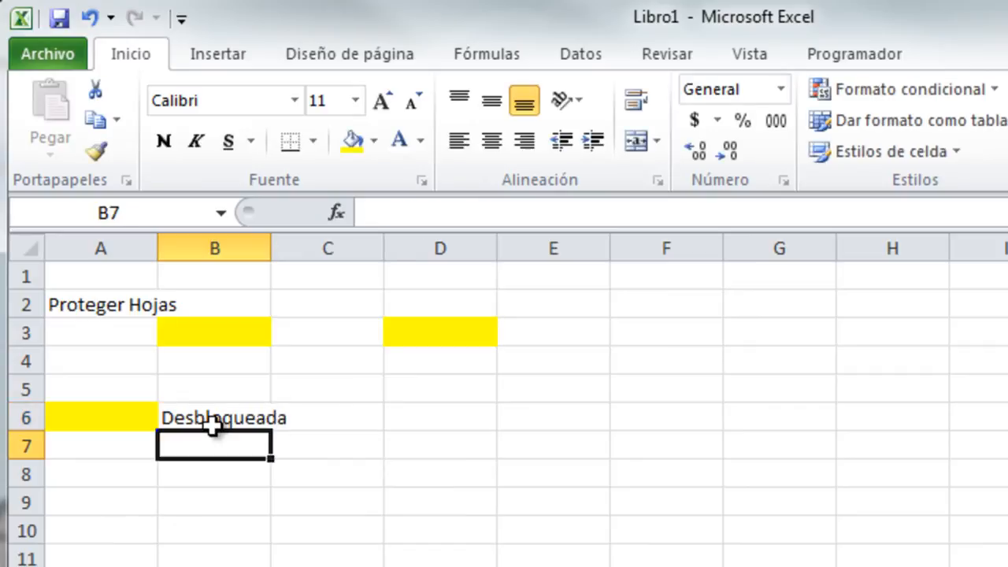
Fill A7 and F3 light blue and label B7 'Oculta'.
click(123, 447)
click(374, 140)
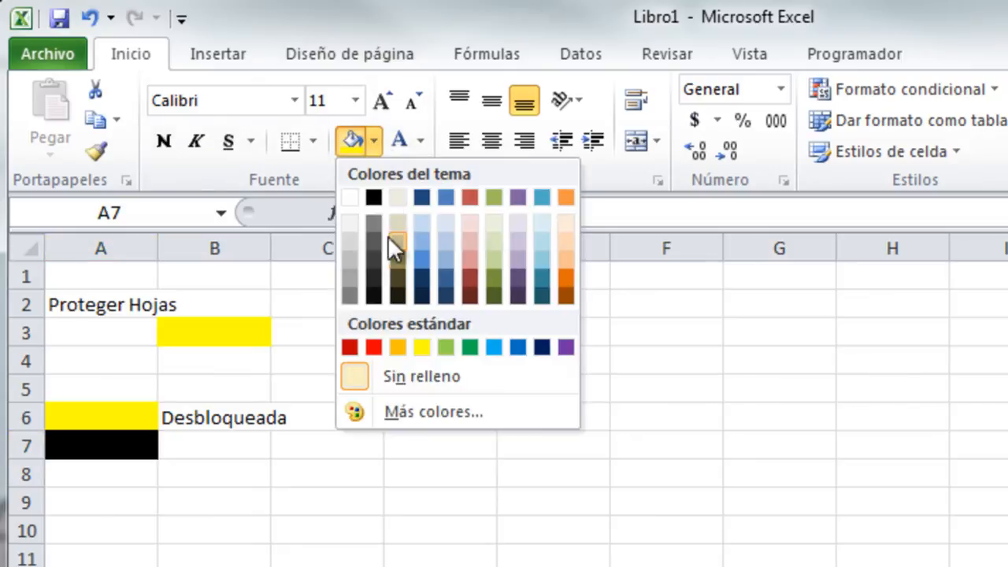
click(537, 258)
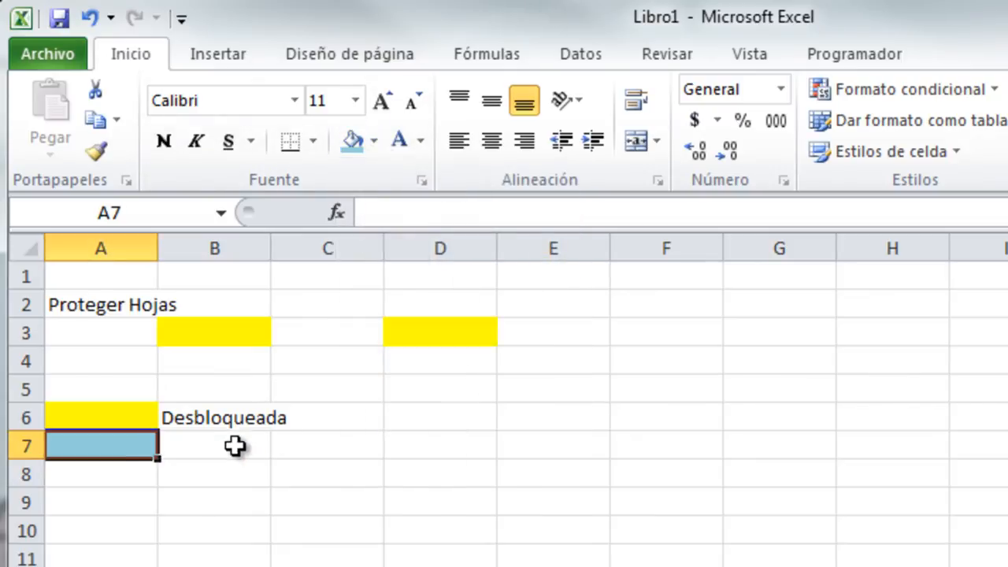
click(236, 443)
text(Oculta)
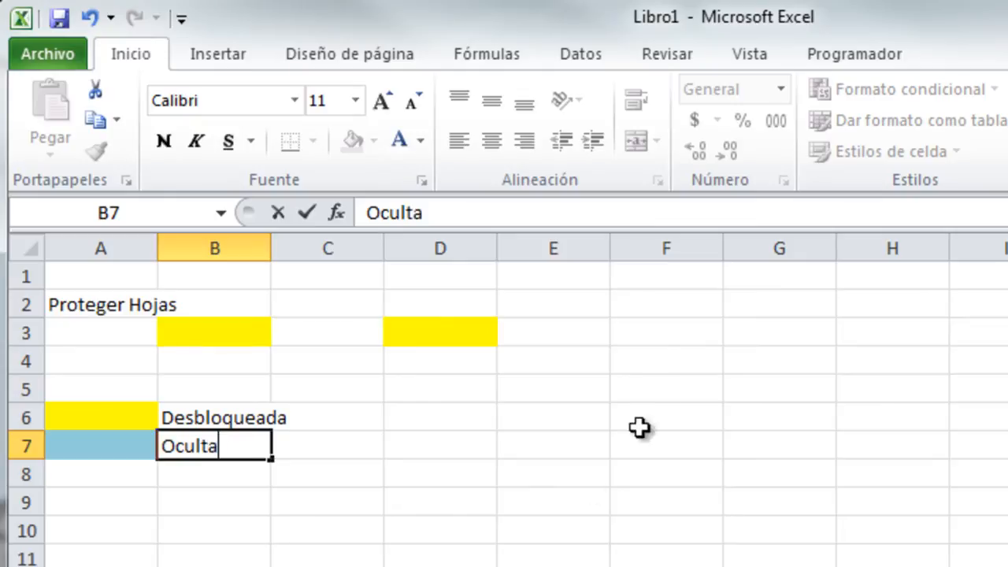
click(647, 327)
click(350, 139)
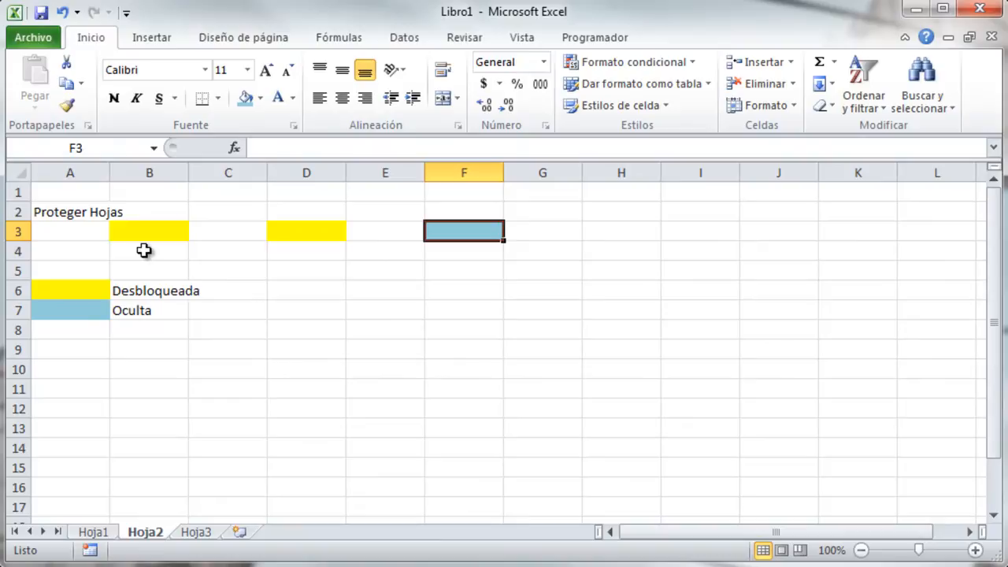
click(145, 236)
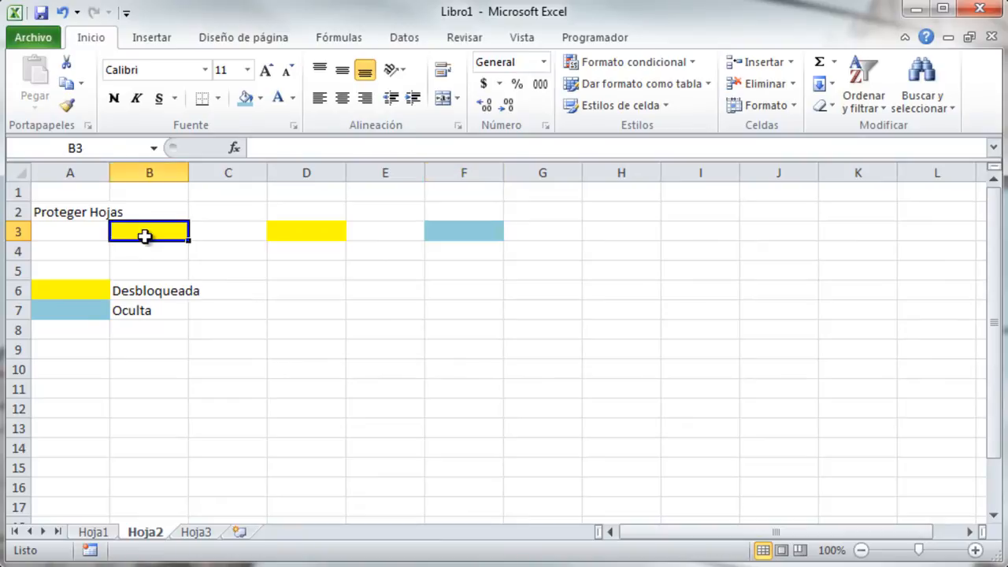
Unlock the yellow cells B3 and D3 by clearing Bloqueada.
click(324, 243)
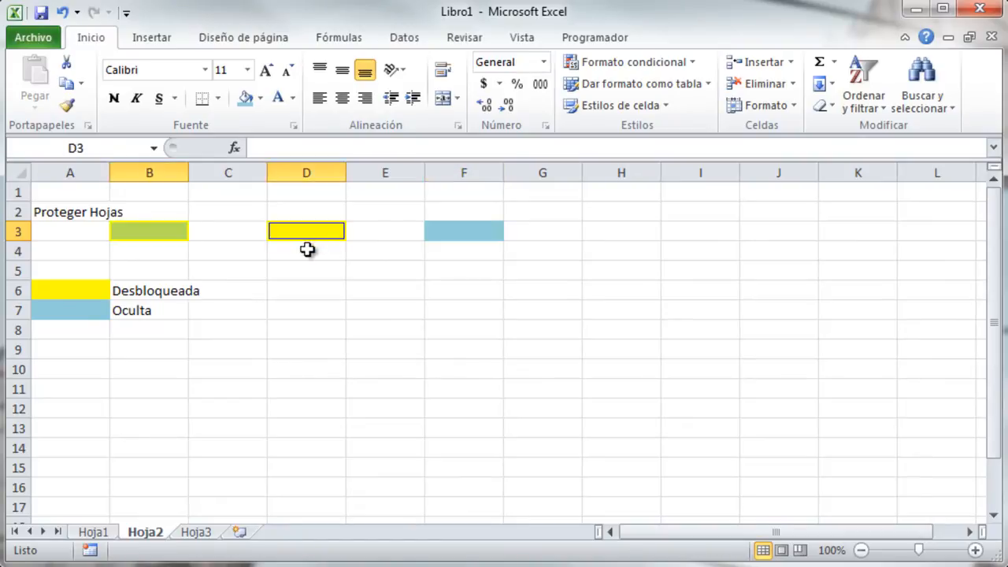
key(ctrl+1)
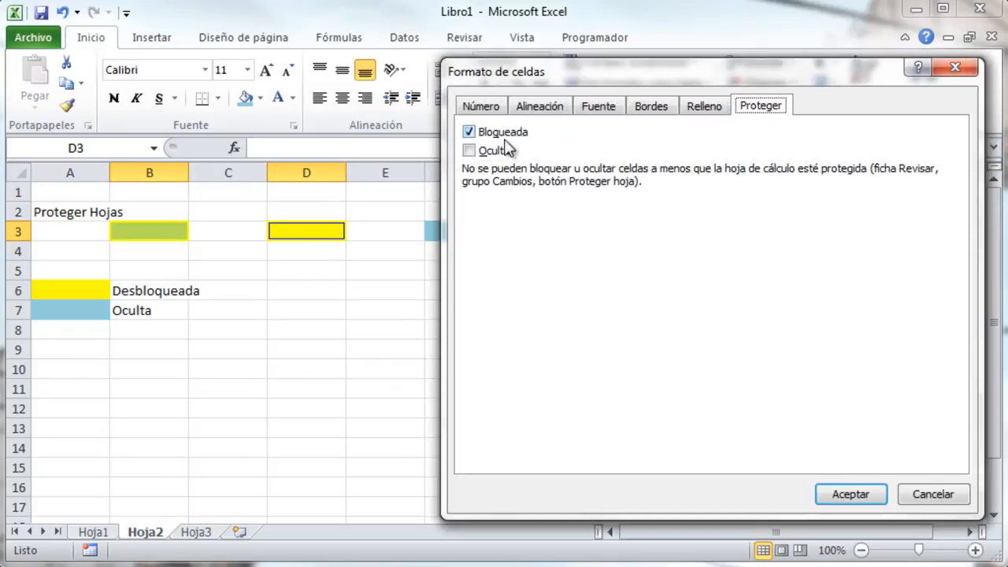
click(470, 132)
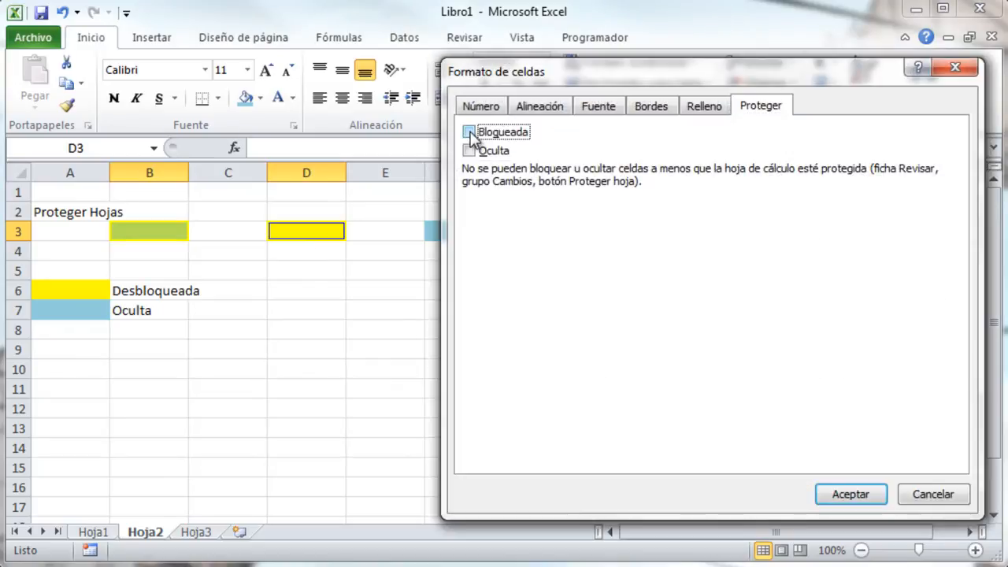
click(850, 494)
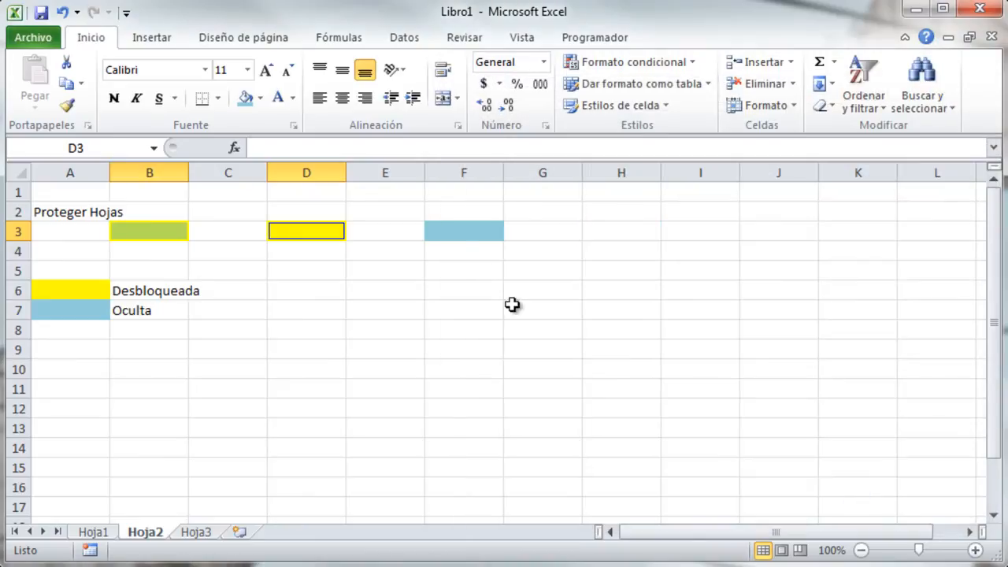
Turn on the Oculta protection option for cell F3.
click(458, 231)
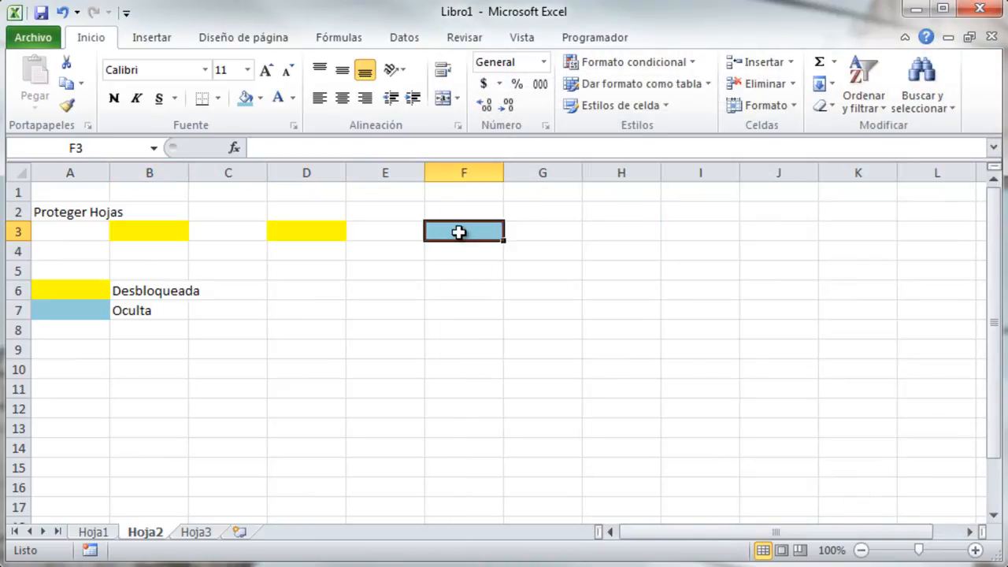
key(ctrl+1)
click(468, 151)
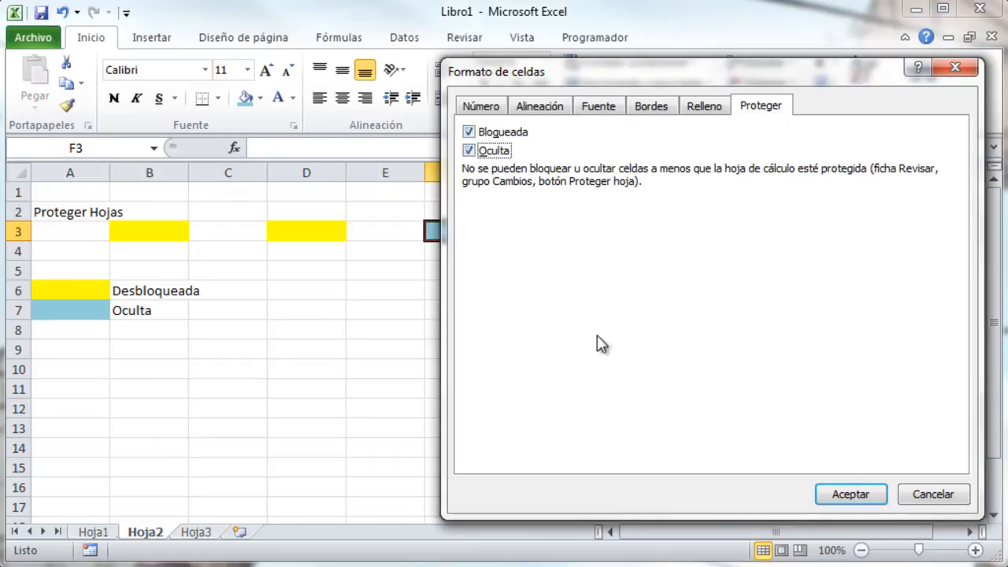
click(858, 501)
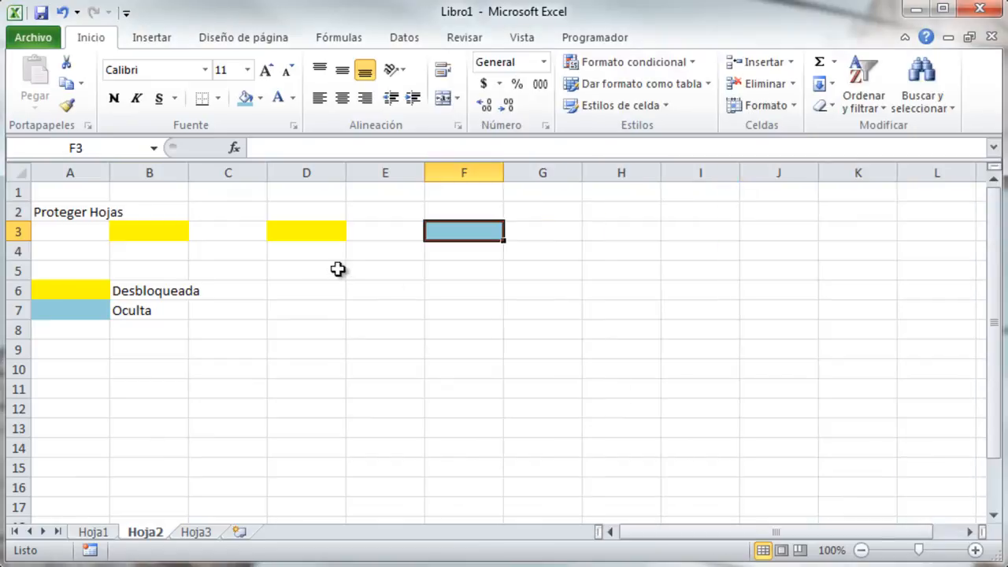
click(299, 250)
click(116, 235)
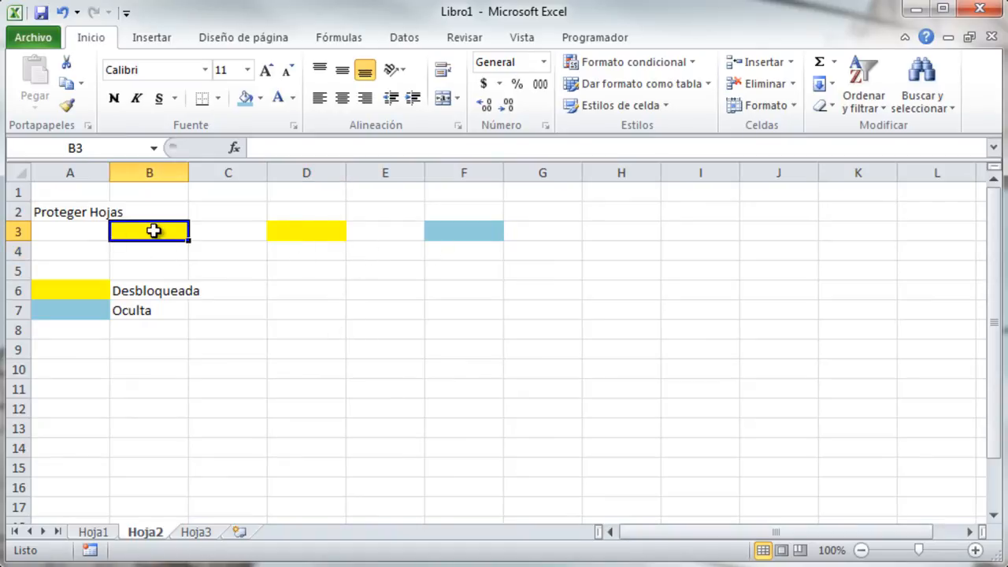
Enter 10 in B3 and 8 in D3.
text(10)
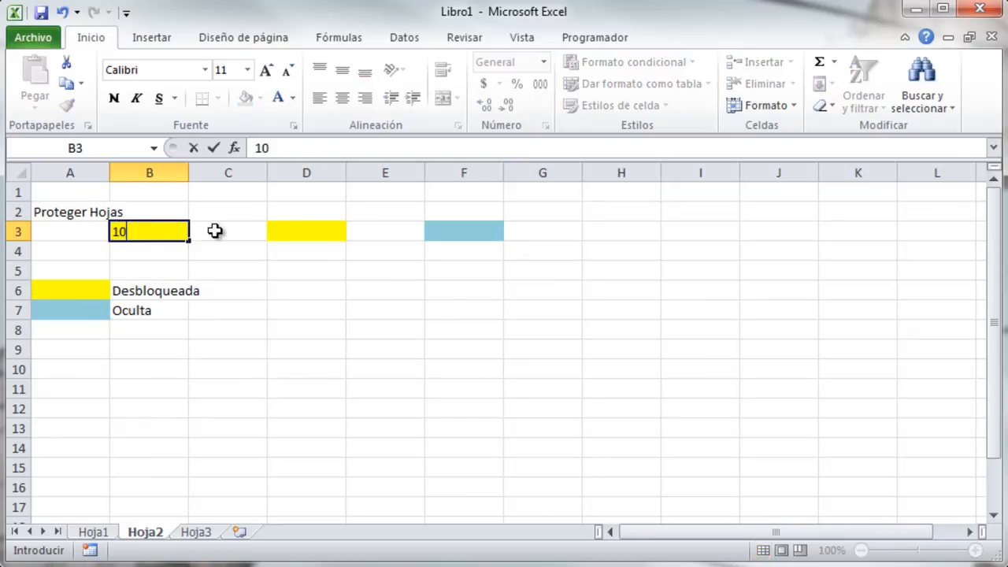
click(299, 228)
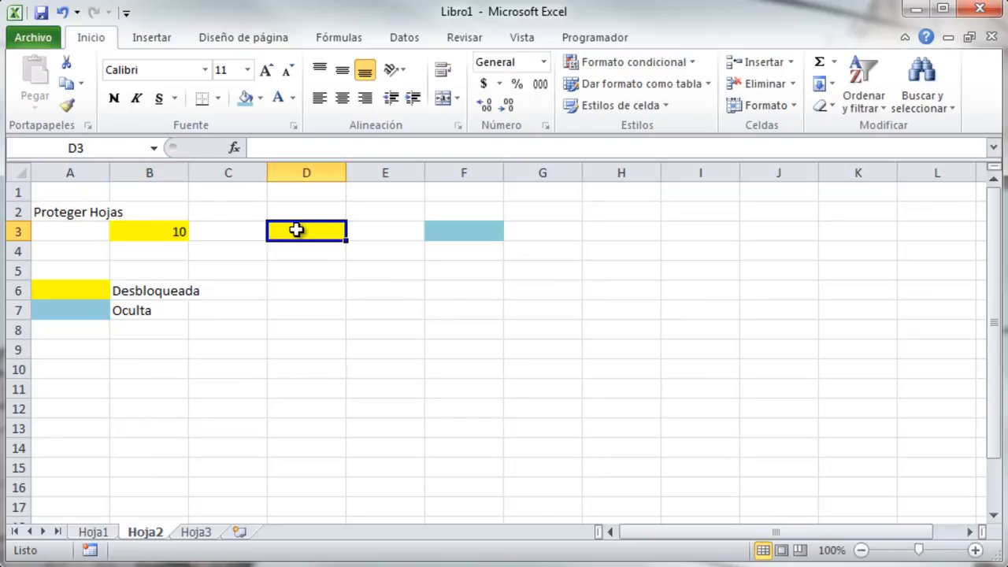
text(8)
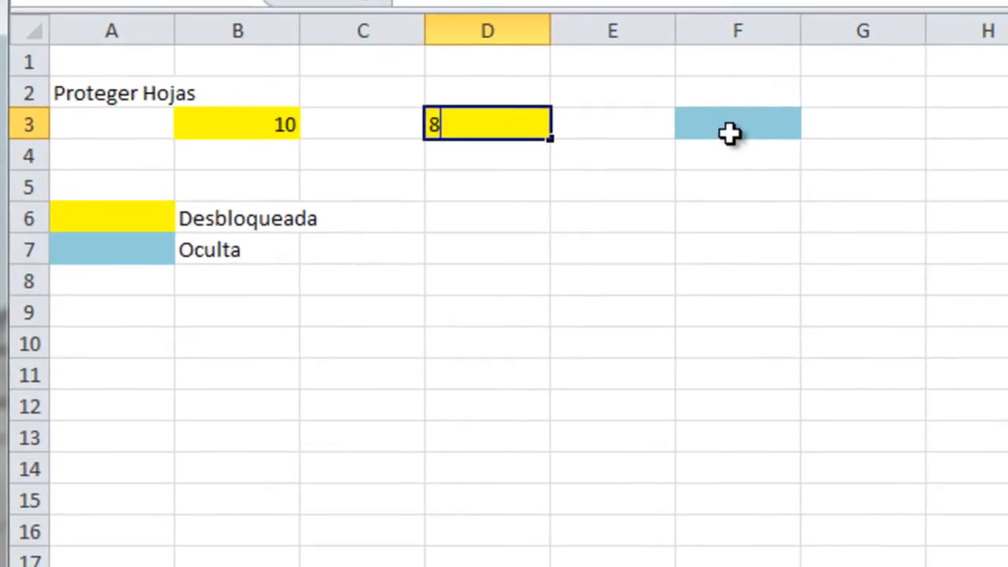
click(458, 234)
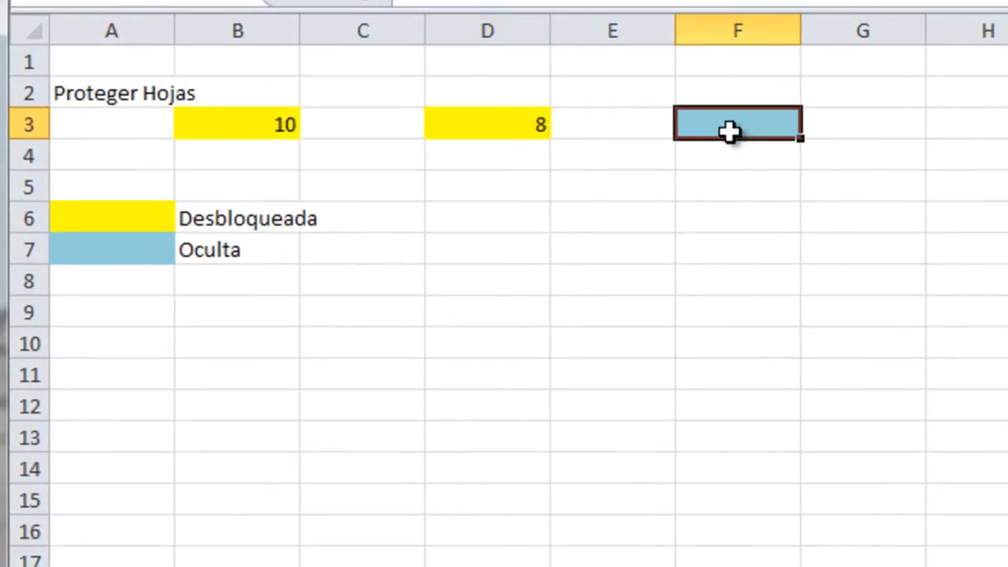
Enter the formula =B3-D3 in F3 so it shows 2.
text(=)
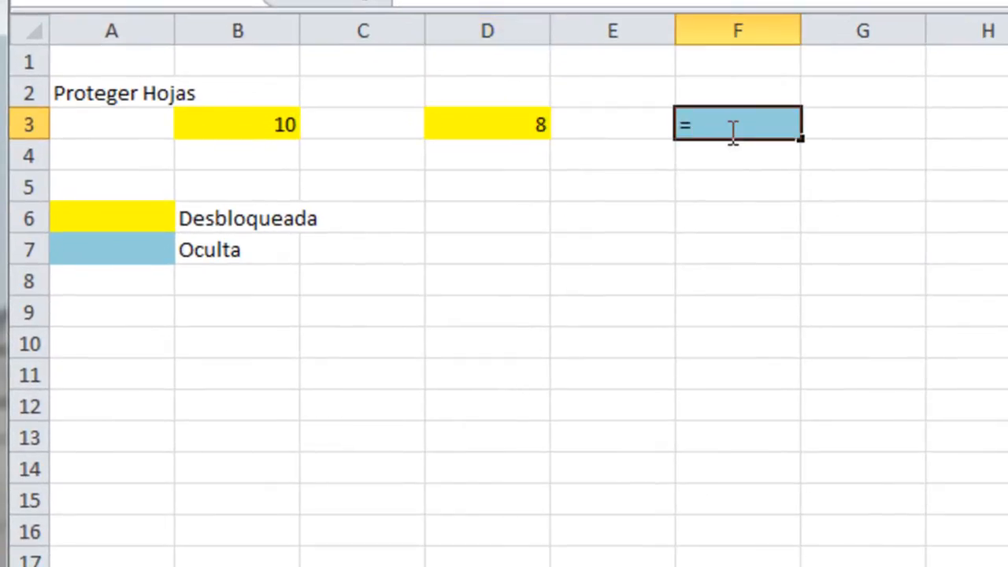
click(247, 125)
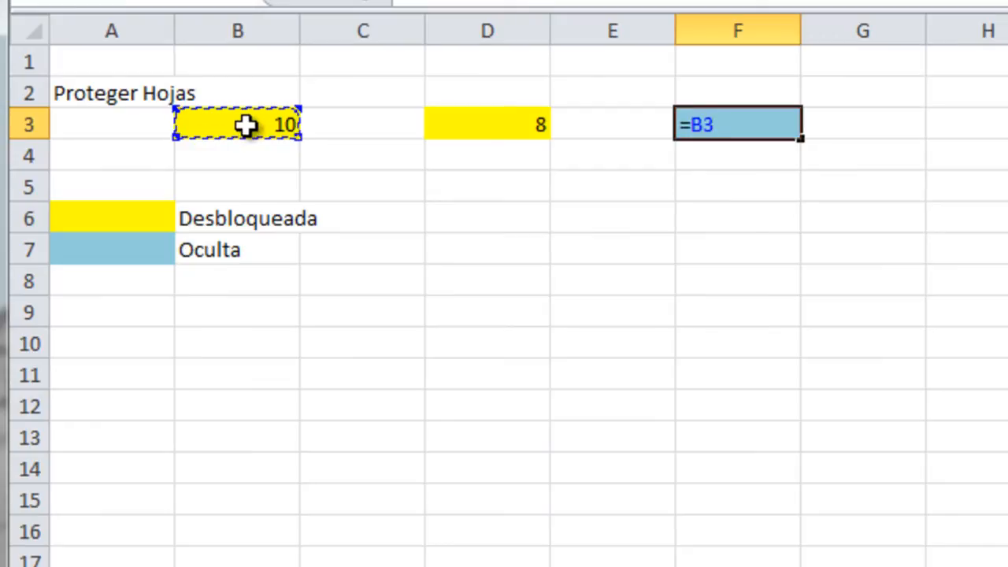
text(-)
click(492, 122)
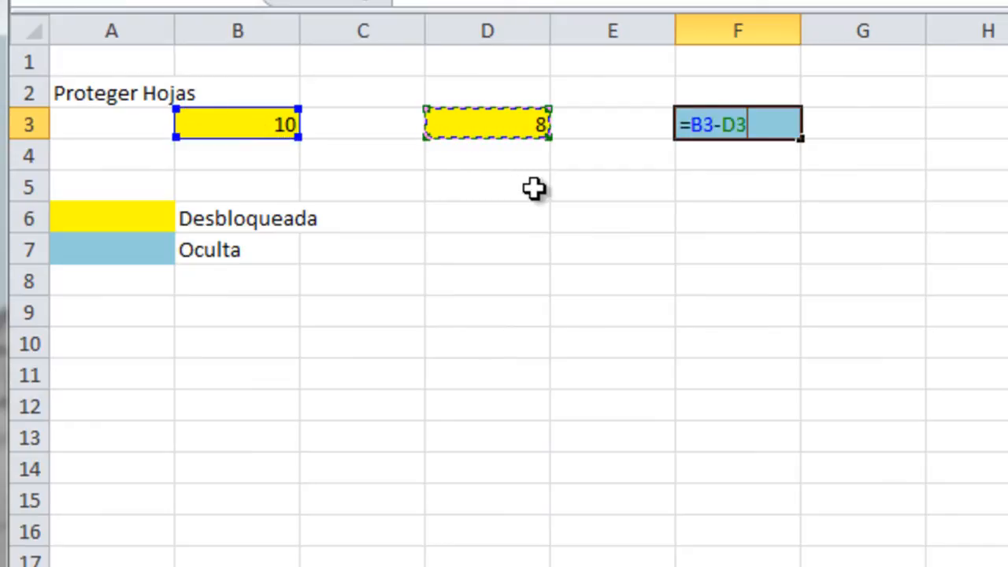
key(ctrl+Return)
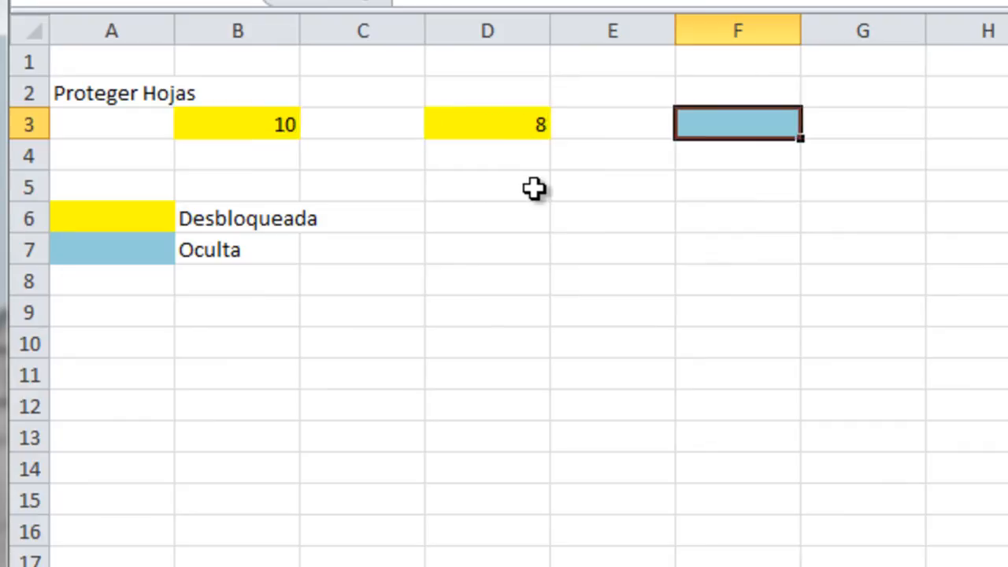
text(=)
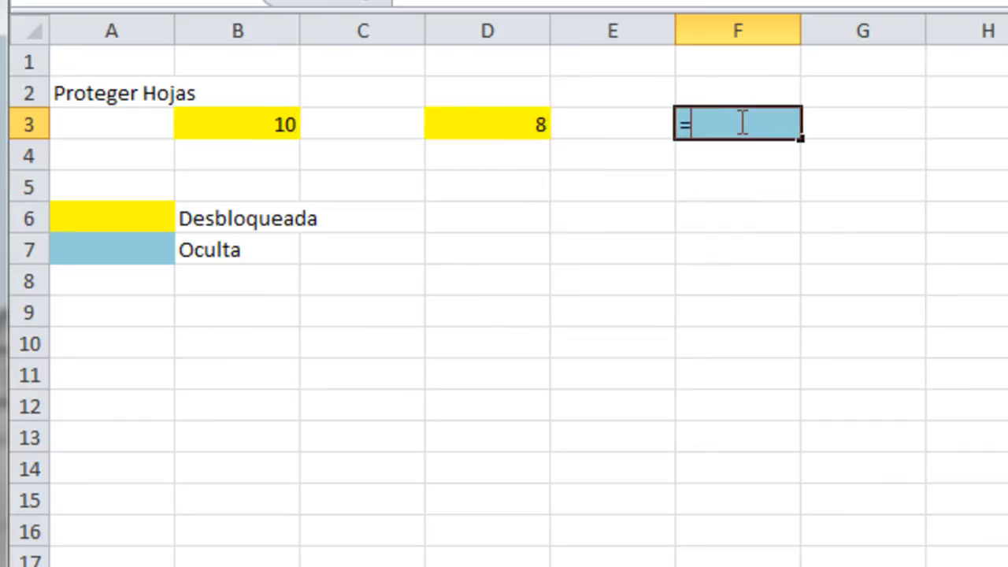
click(260, 126)
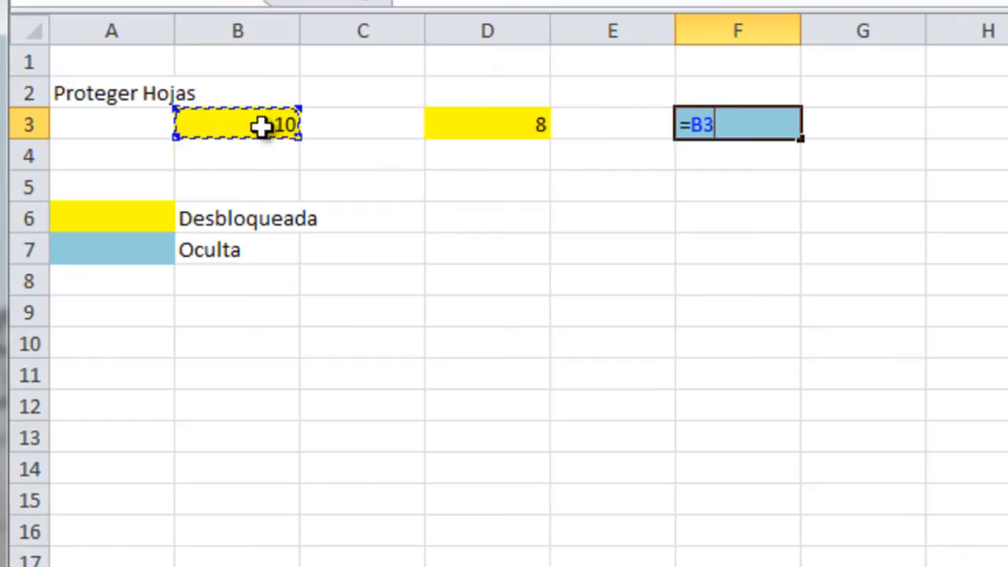
text(-)
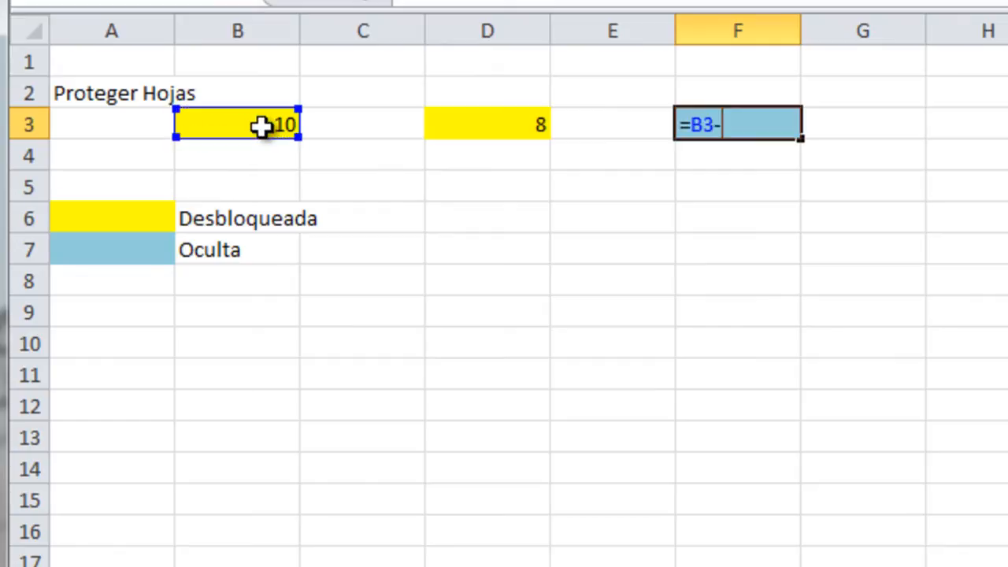
click(514, 132)
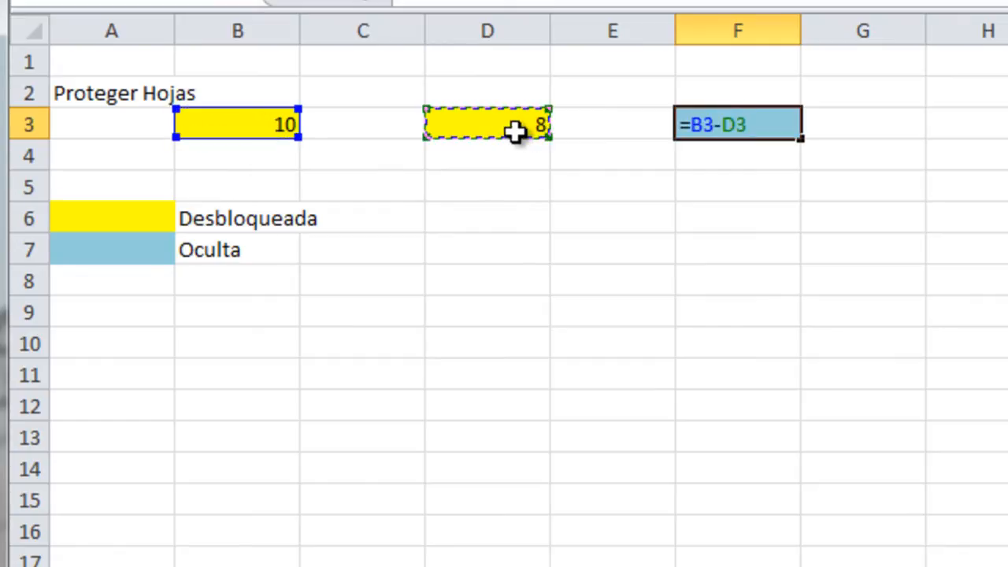
key(Return)
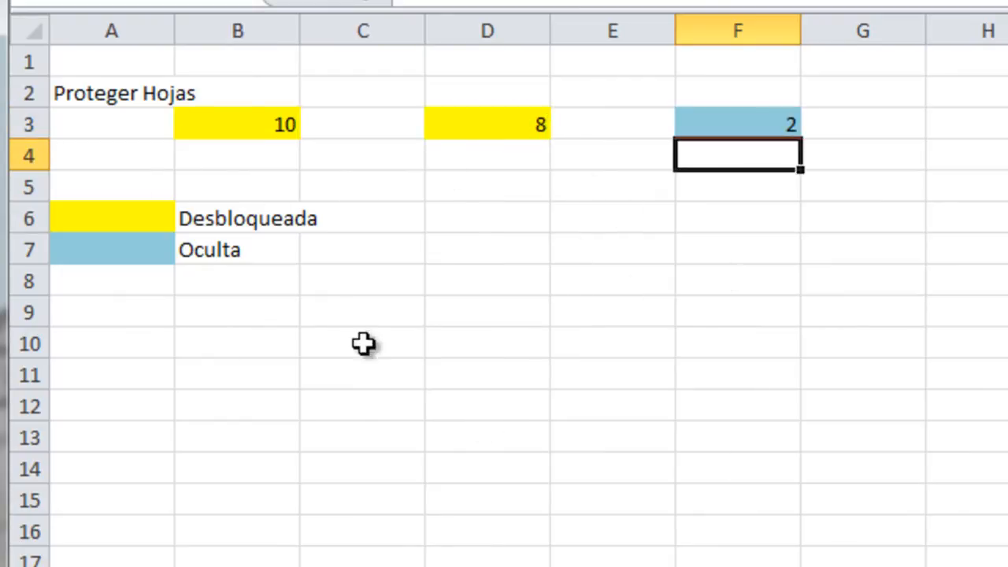
Write 'Todas las celdas sin relleno estan bloqueadas, hasta que se protege la hoja' in A10.
click(126, 340)
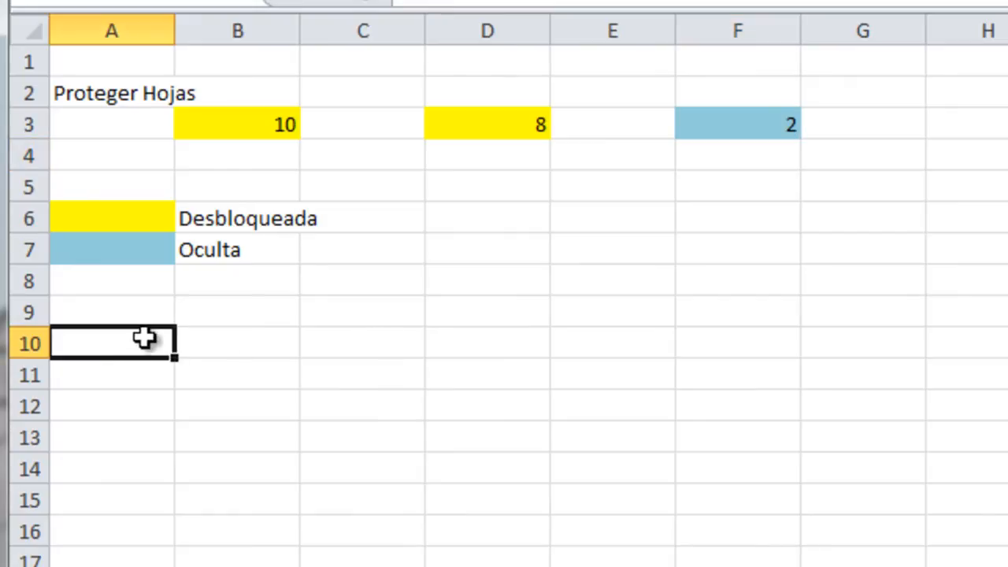
text(Toda)
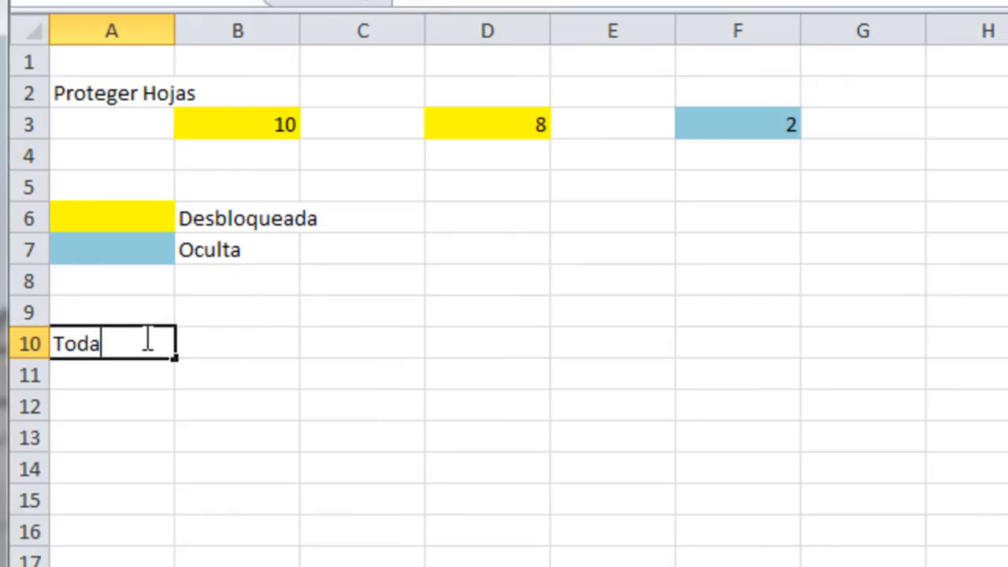
text(s las celdas )
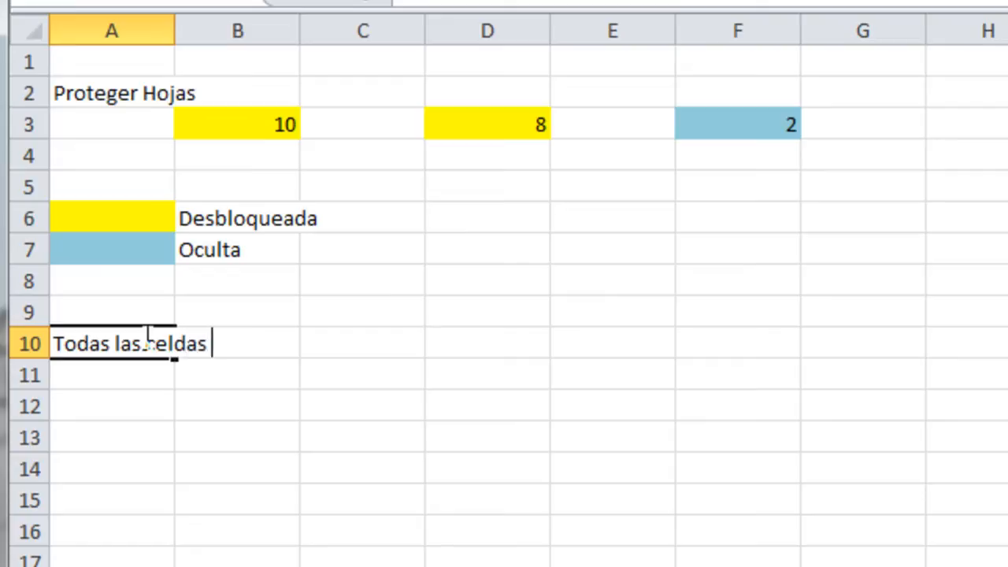
text(sin re)
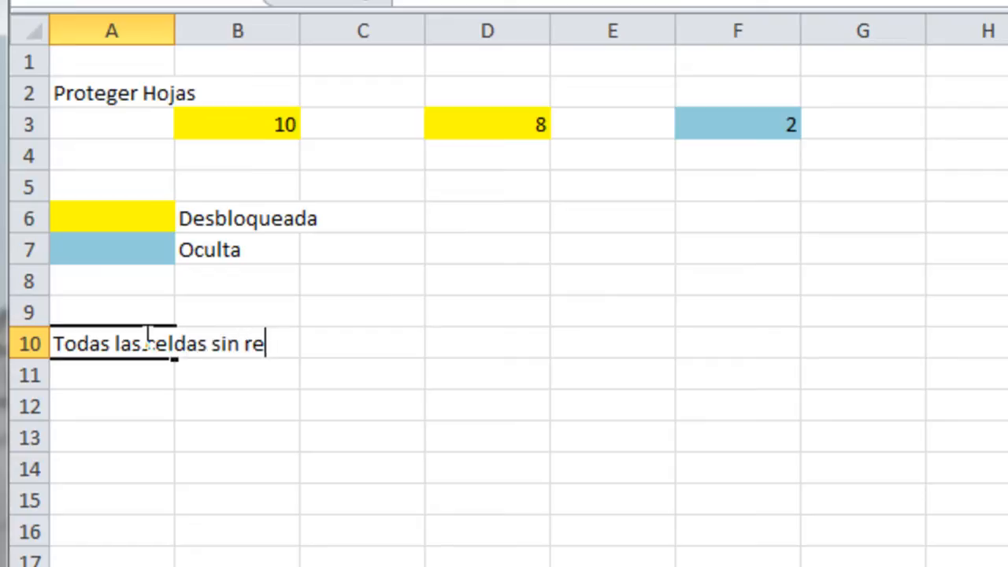
text(lleno es)
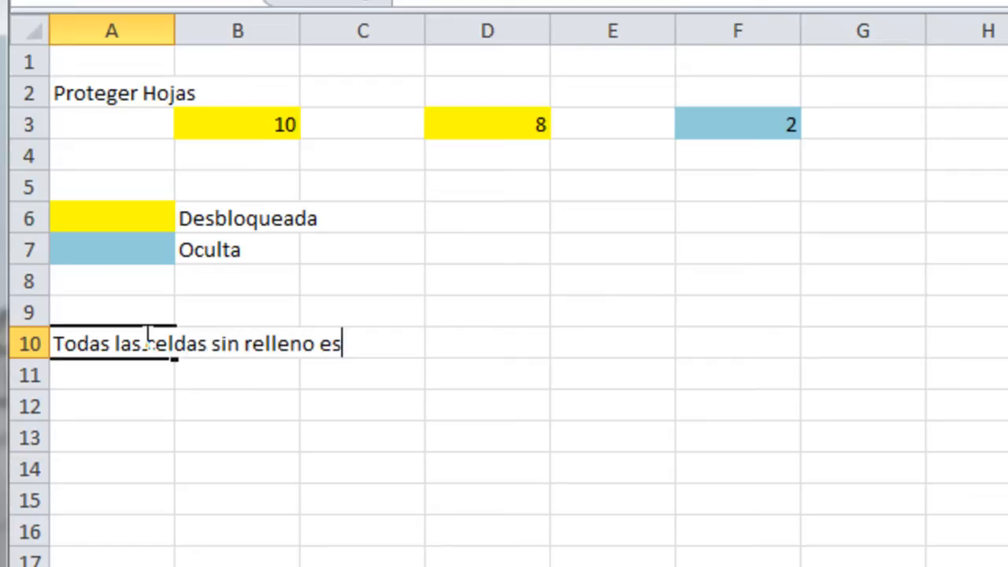
text(tan bl)
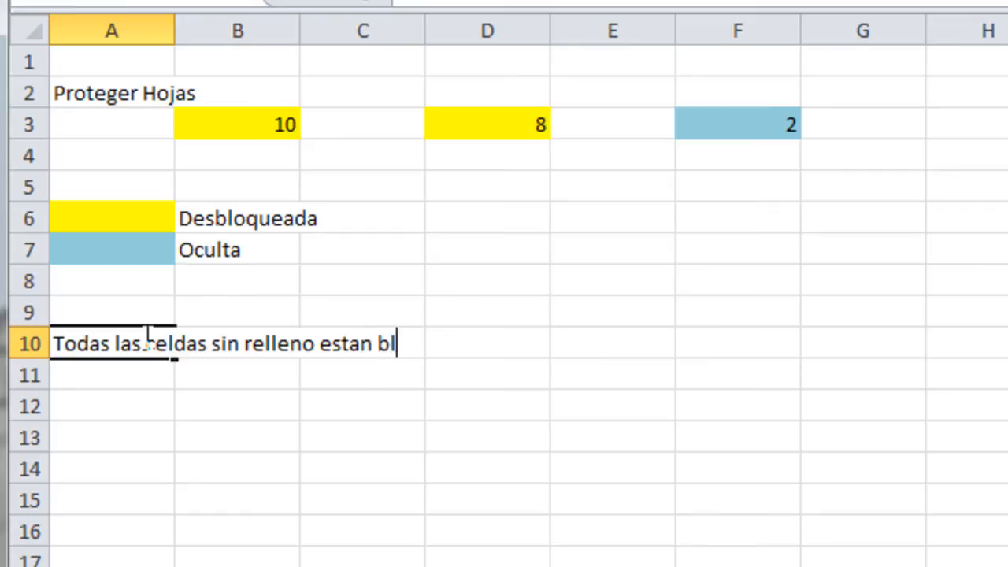
text(oqueadas)
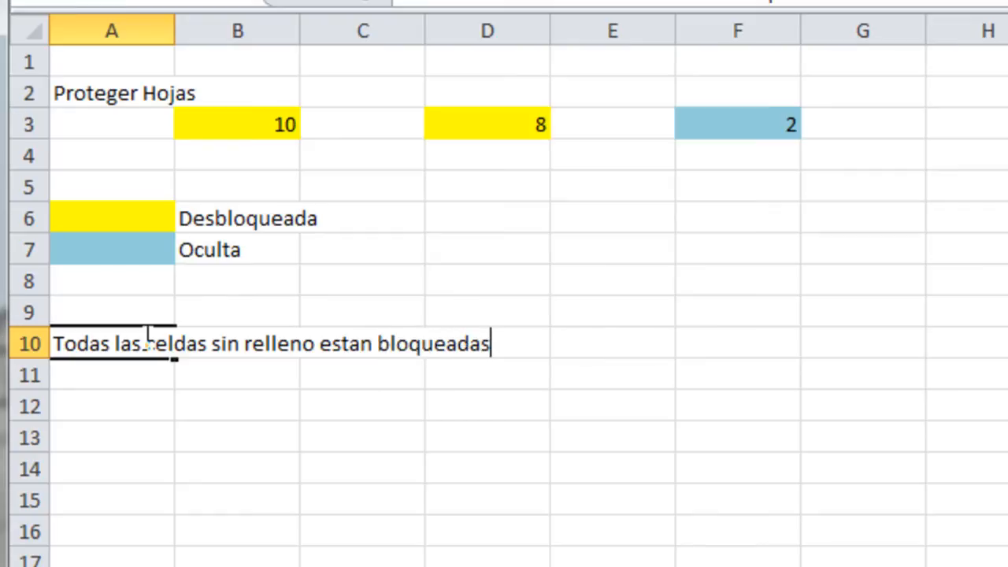
text(, hasta que se prote)
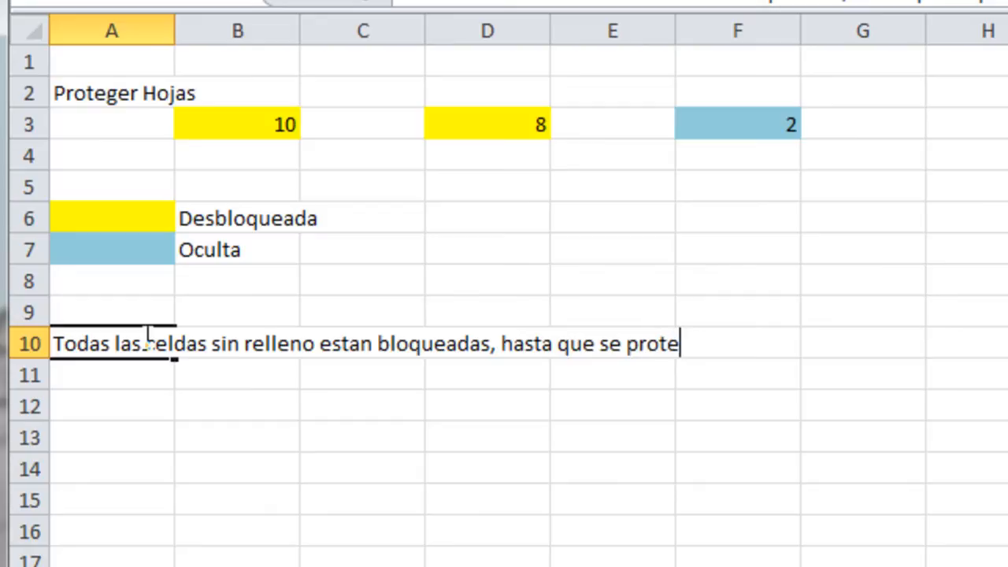
text(ge la )
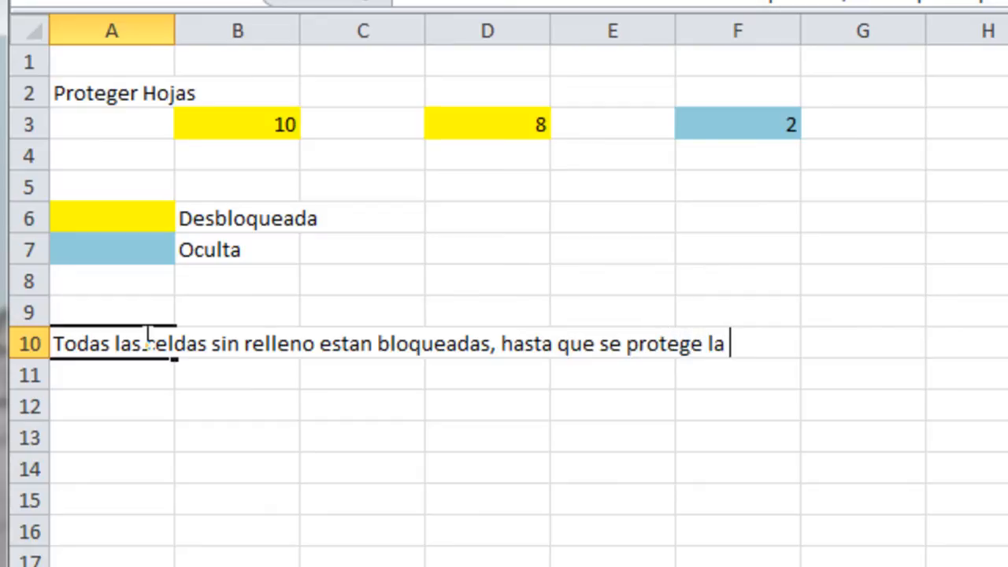
text(hoja)
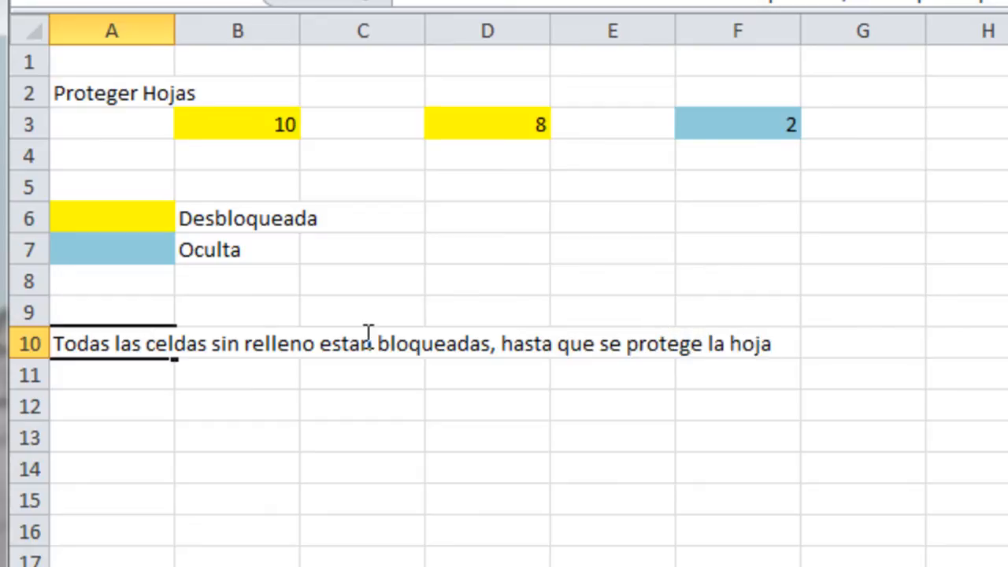
click(521, 289)
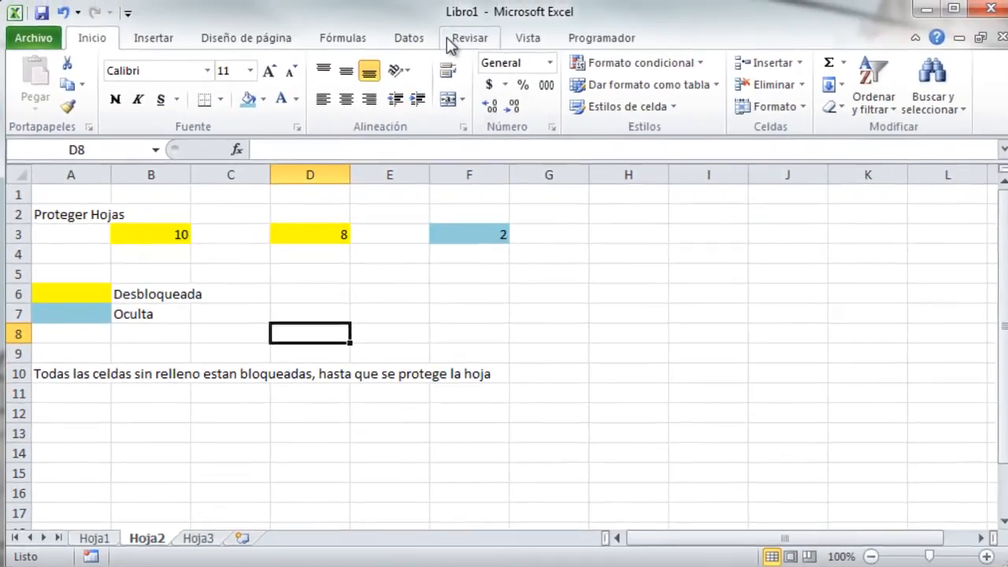
Protect Hoja2 with a confirmed password so only the yellow B3 and D3 stay editable.
click(449, 33)
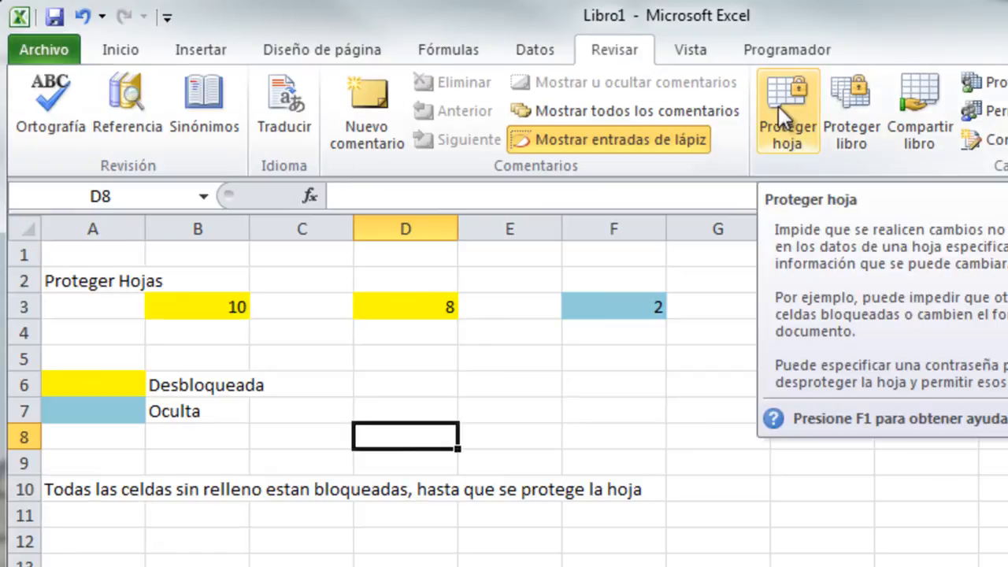
click(778, 111)
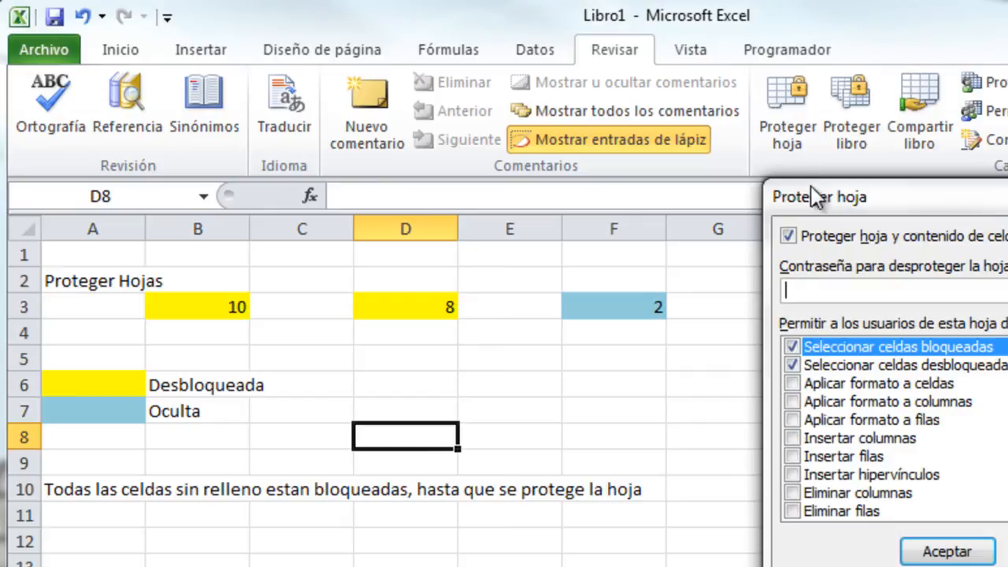
drag(812, 201, 748, 250)
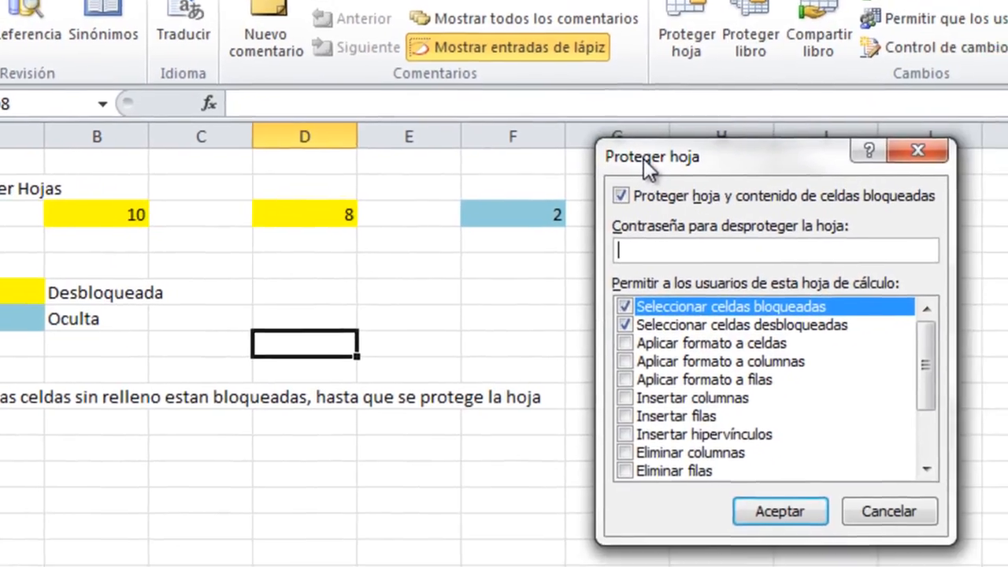
mouse_move(925, 362)
mouse_down()
mouse_move(937, 427)
mouse_move(911, 353)
mouse_up()
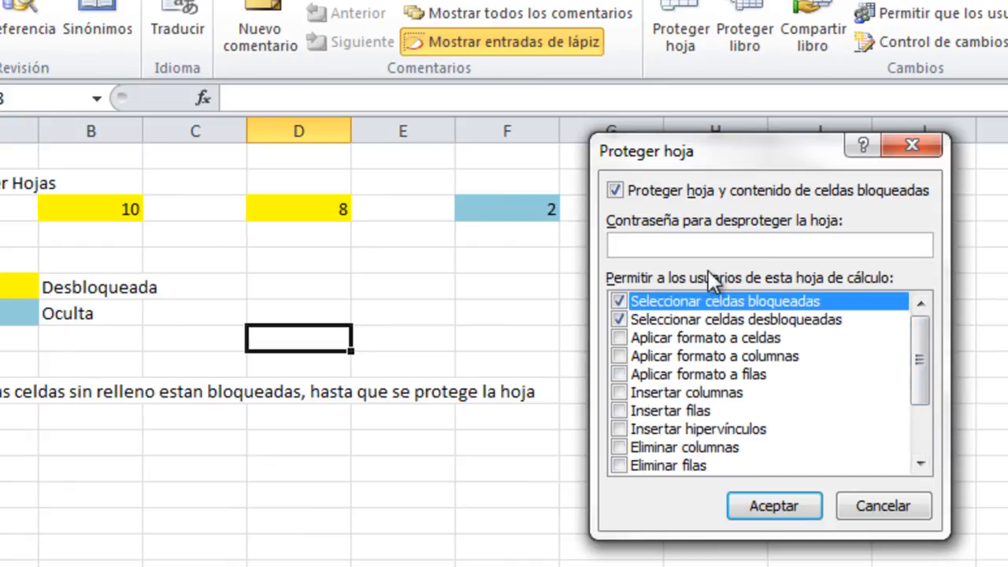
click(703, 243)
click(760, 505)
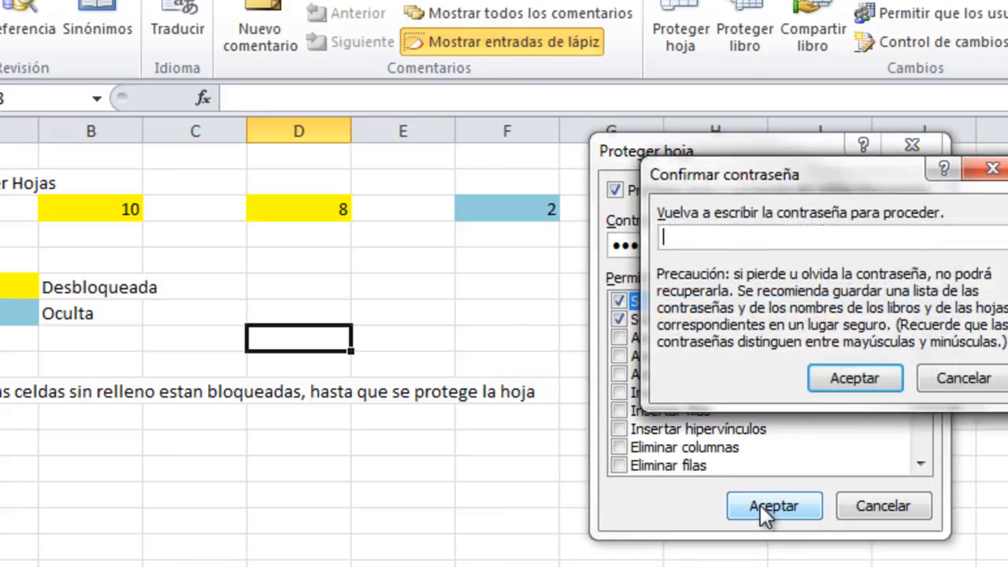
text(123)
click(853, 379)
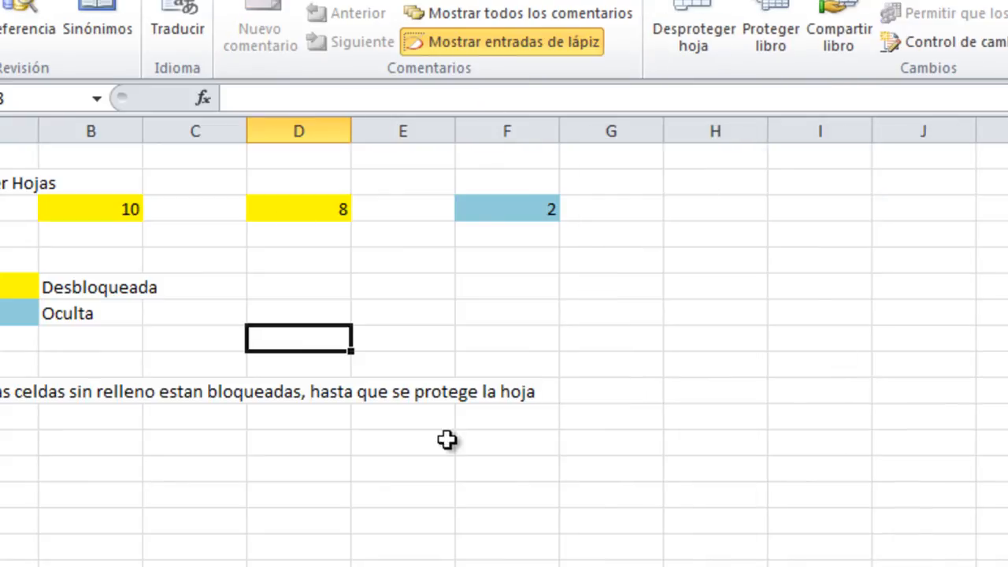
click(647, 320)
click(272, 281)
click(201, 472)
click(17, 425)
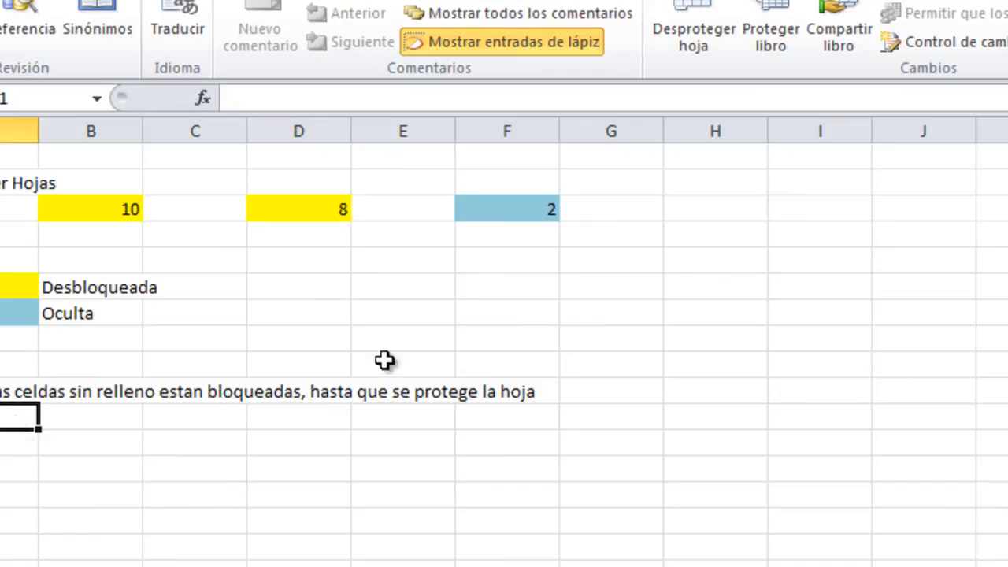
click(358, 310)
double_click(358, 310)
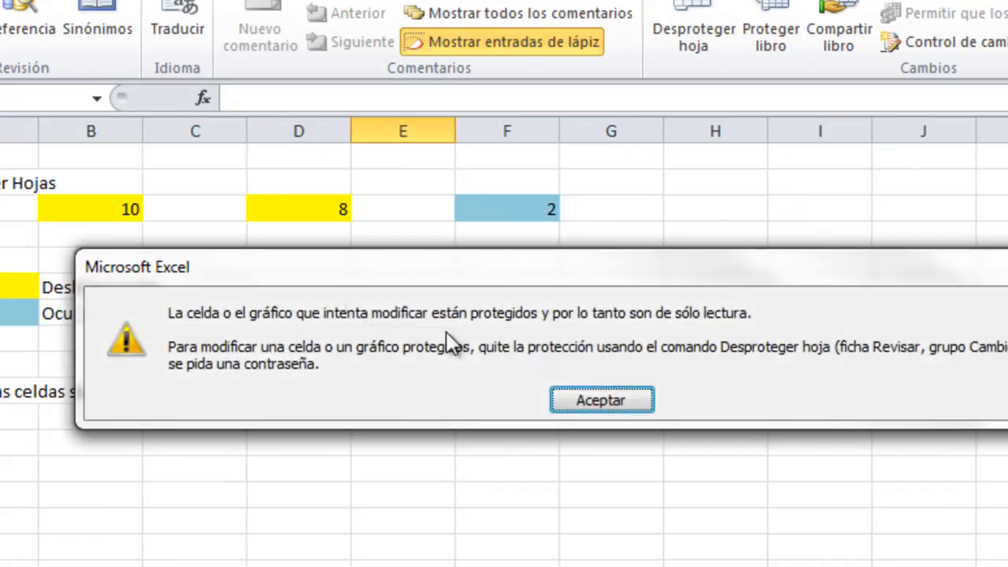
click(637, 402)
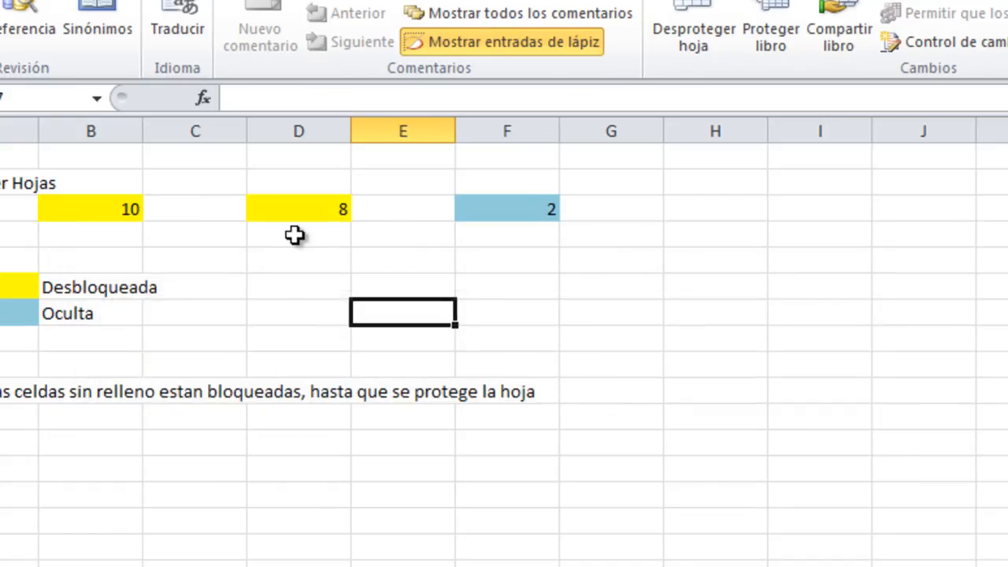
click(74, 213)
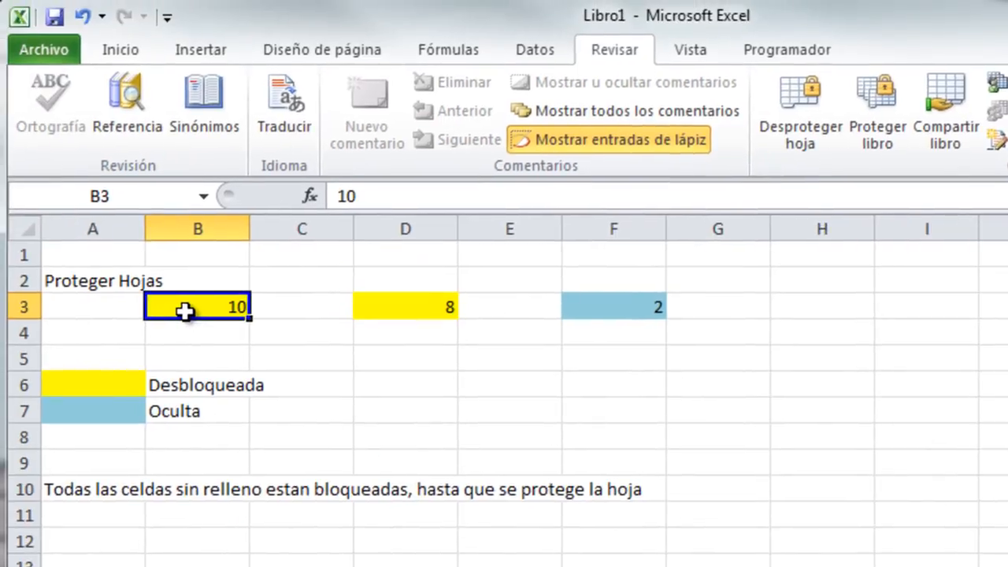
text(7)
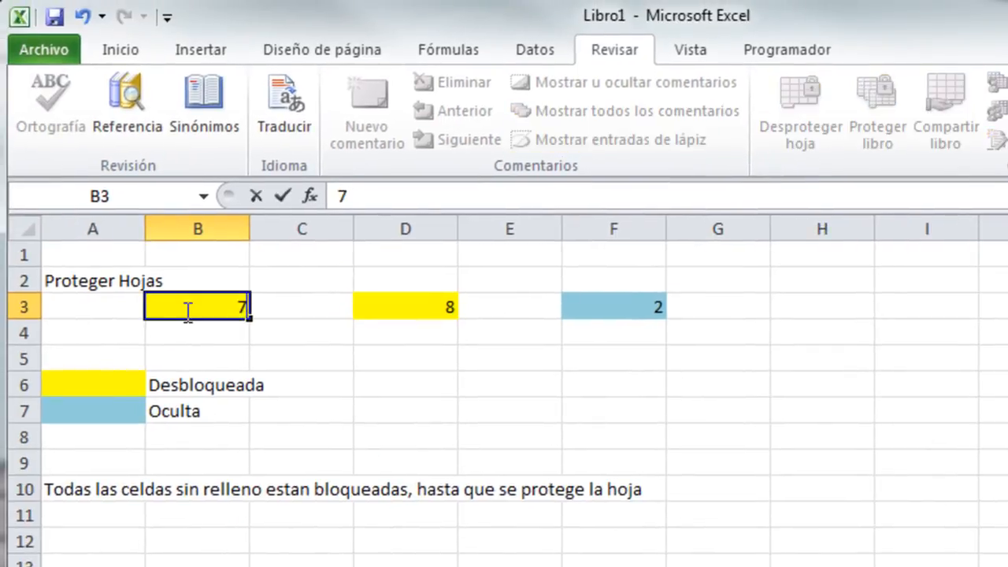
key(Return)
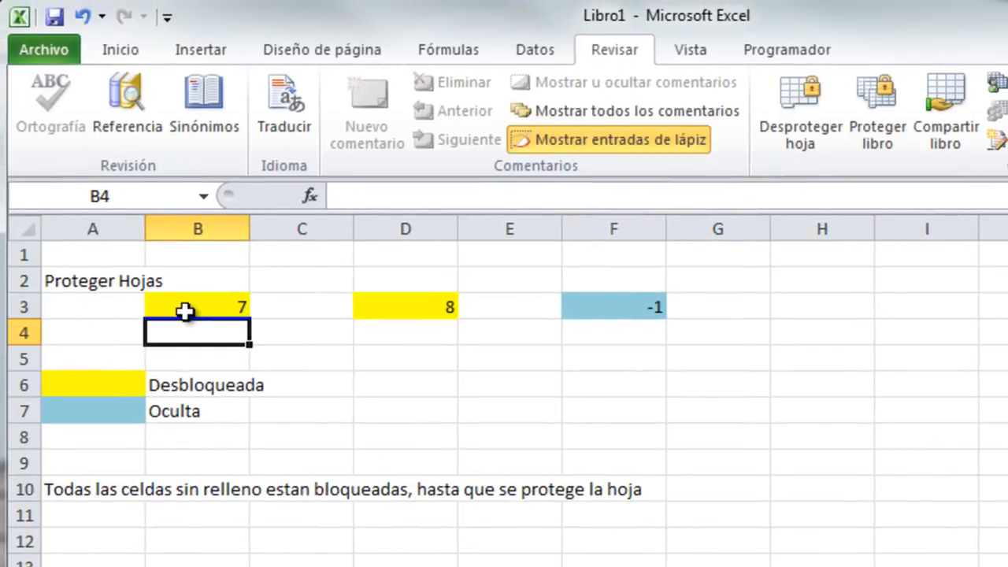
click(411, 313)
text(5)
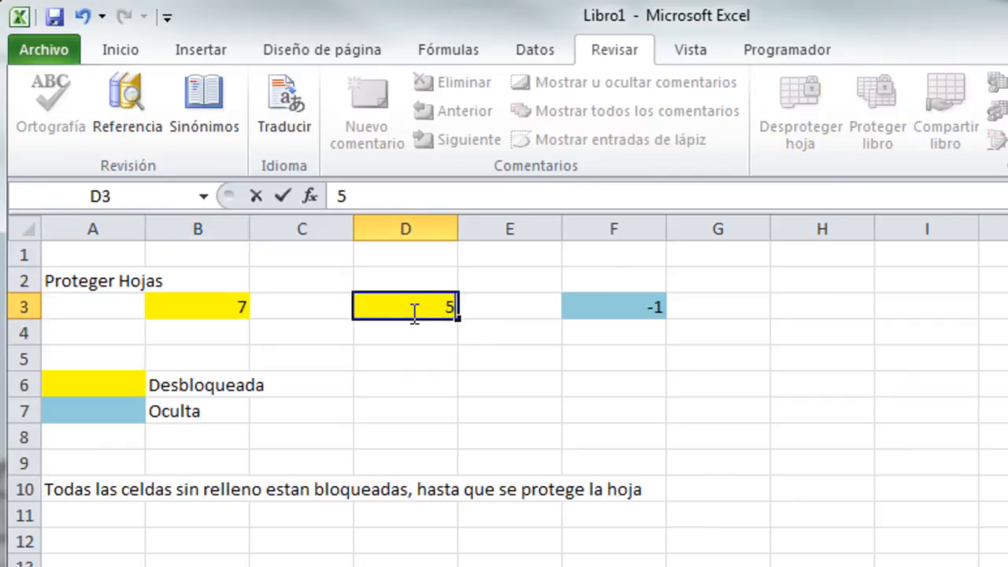
click(519, 378)
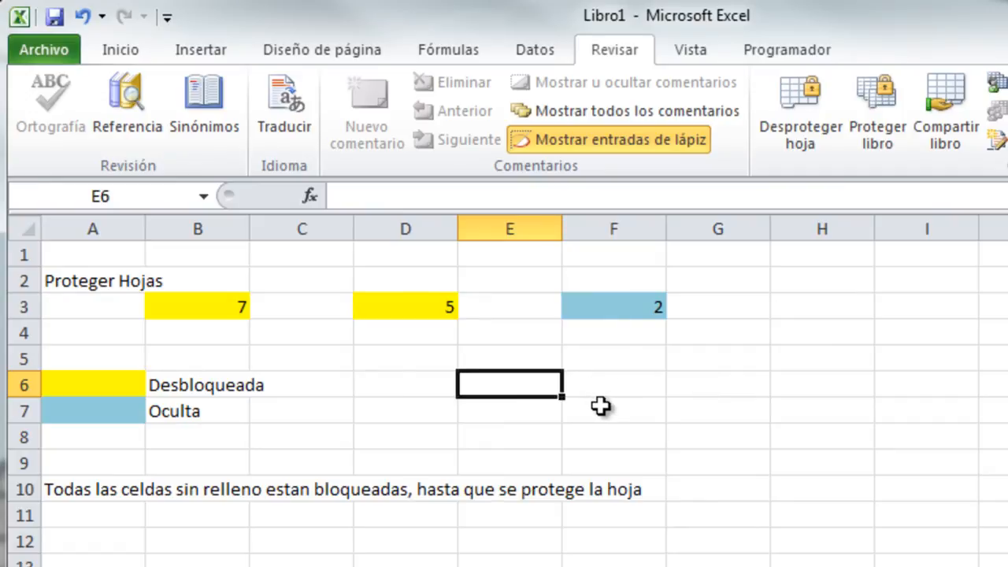
click(411, 314)
click(207, 308)
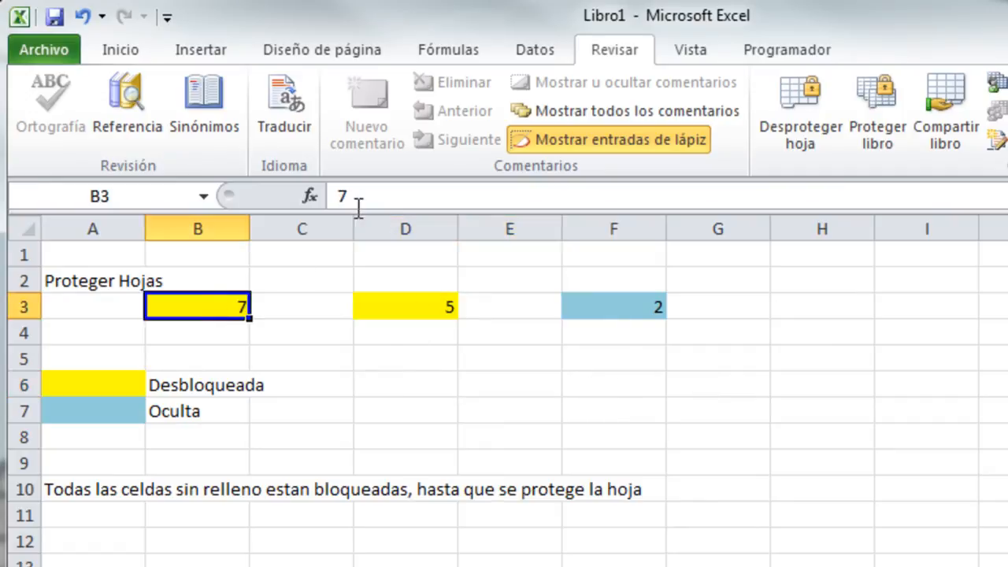
click(404, 313)
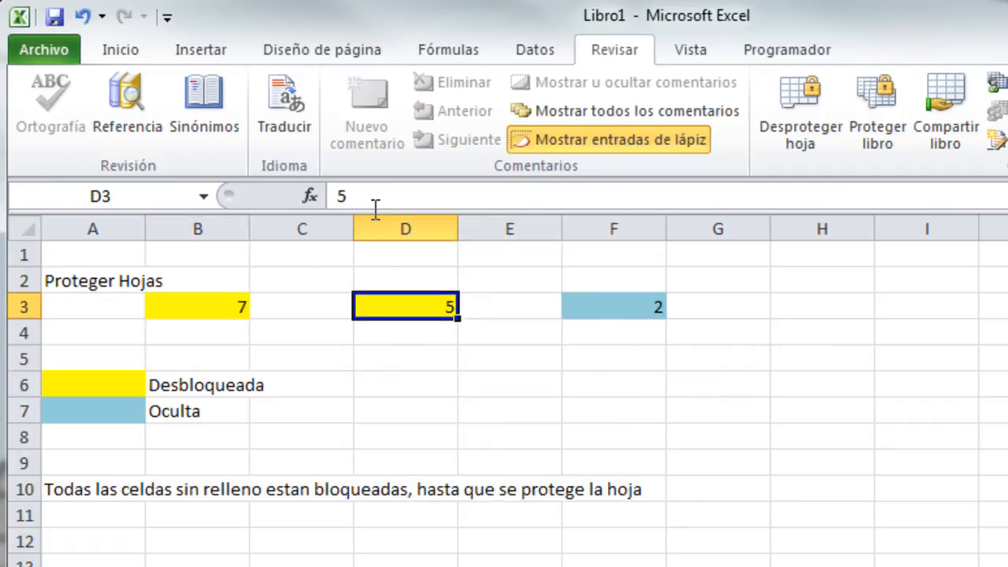
click(634, 309)
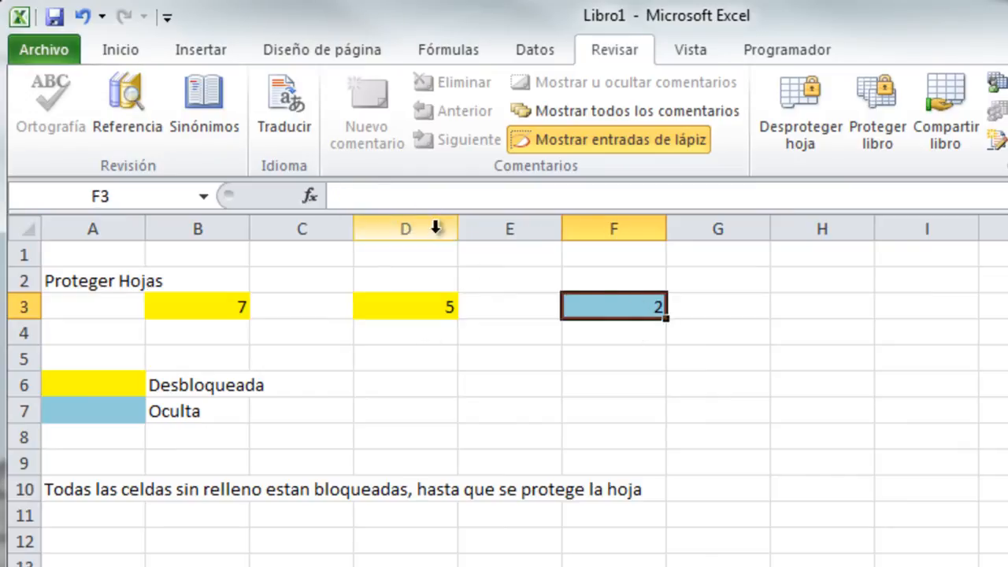
click(376, 191)
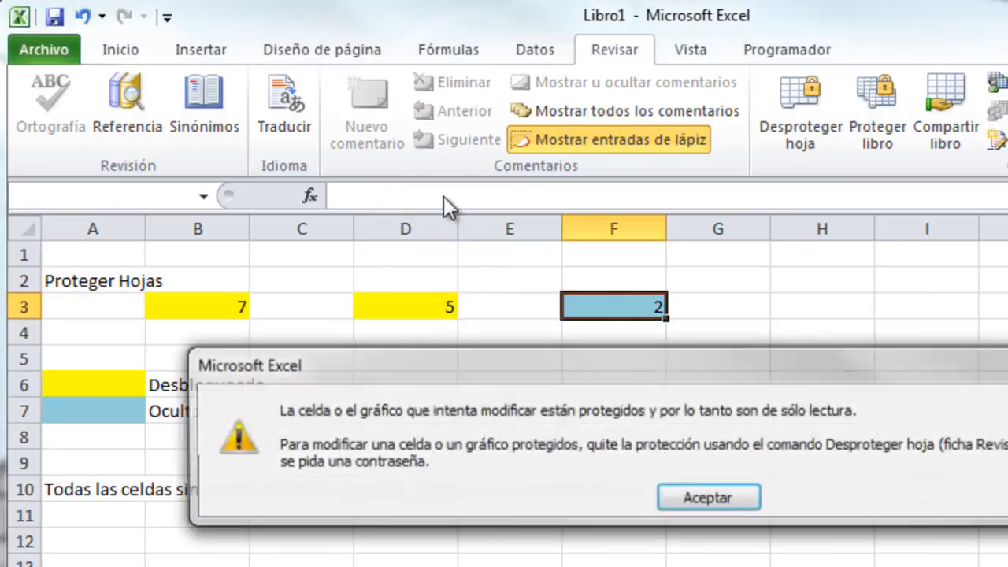
click(744, 502)
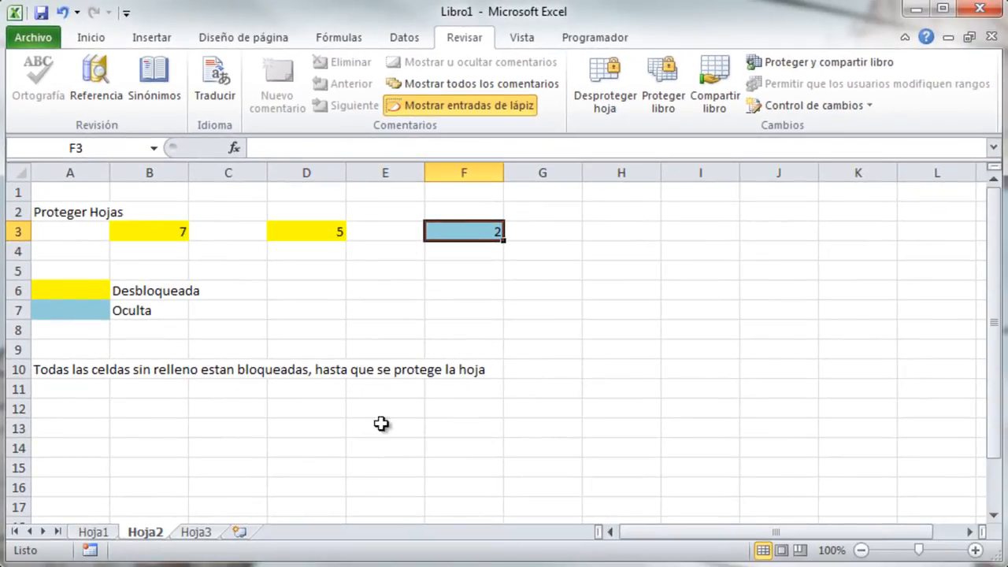
click(670, 253)
Remove Hoja2's sheet protection by entering its password.
click(603, 82)
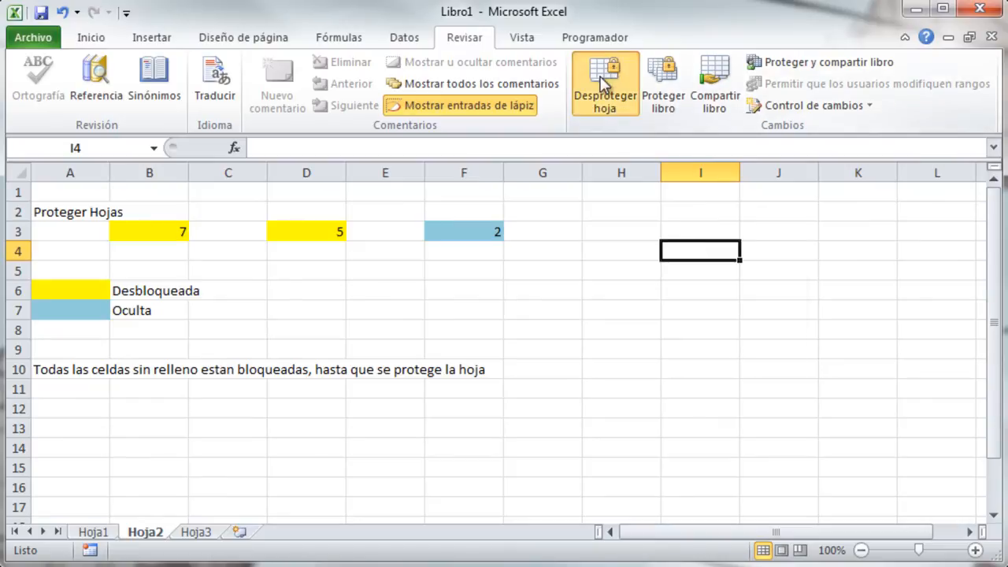
text(123)
click(665, 354)
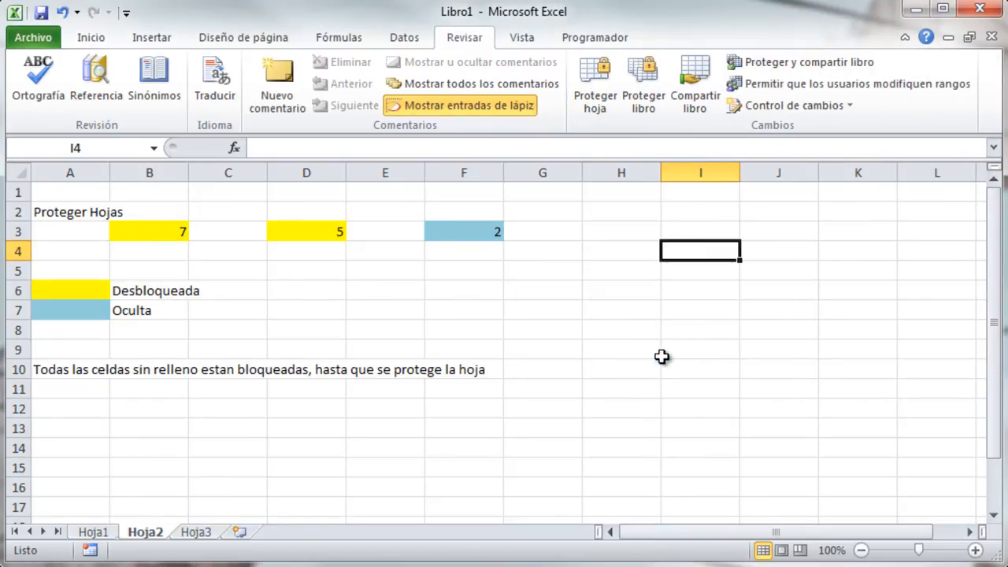
click(505, 429)
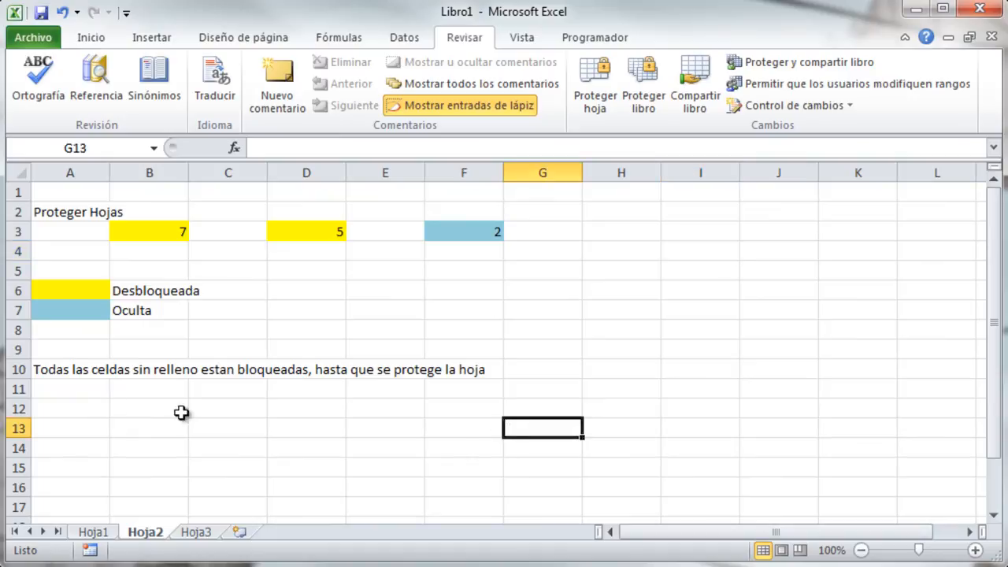
Type the heading 'Modificar estructura' into cell A1 of Hoja3.
click(196, 533)
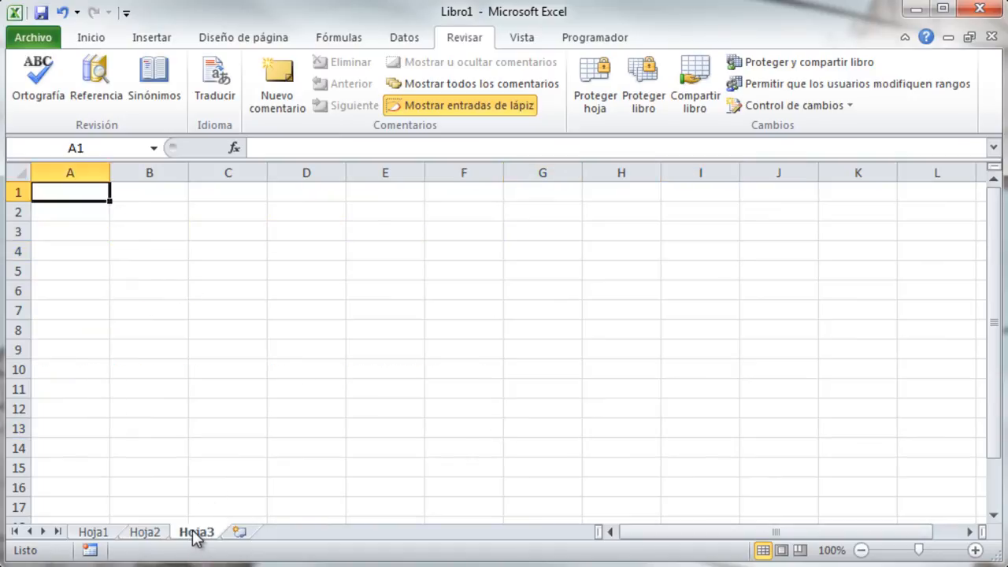
click(82, 214)
click(81, 191)
text(Modif)
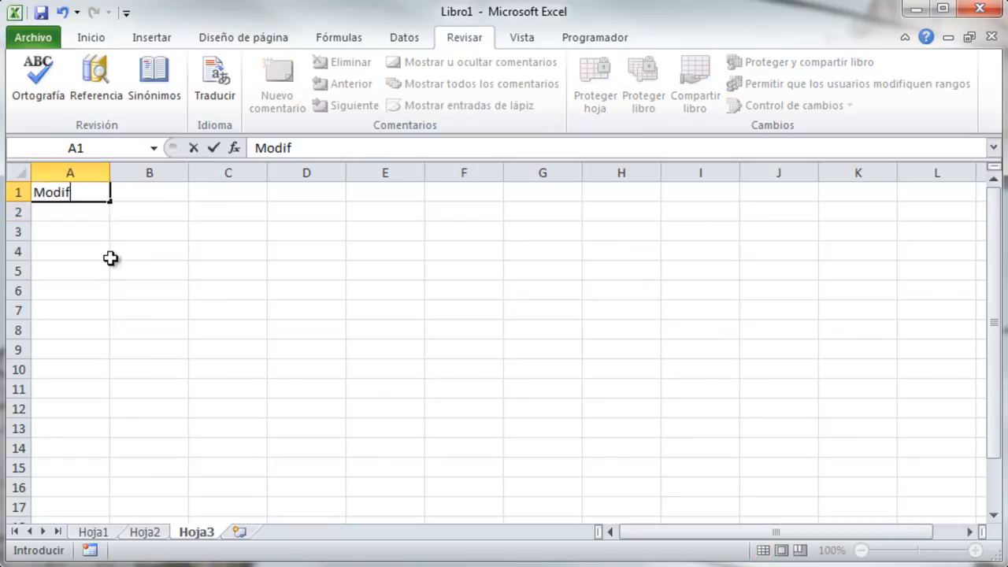
text(icar es)
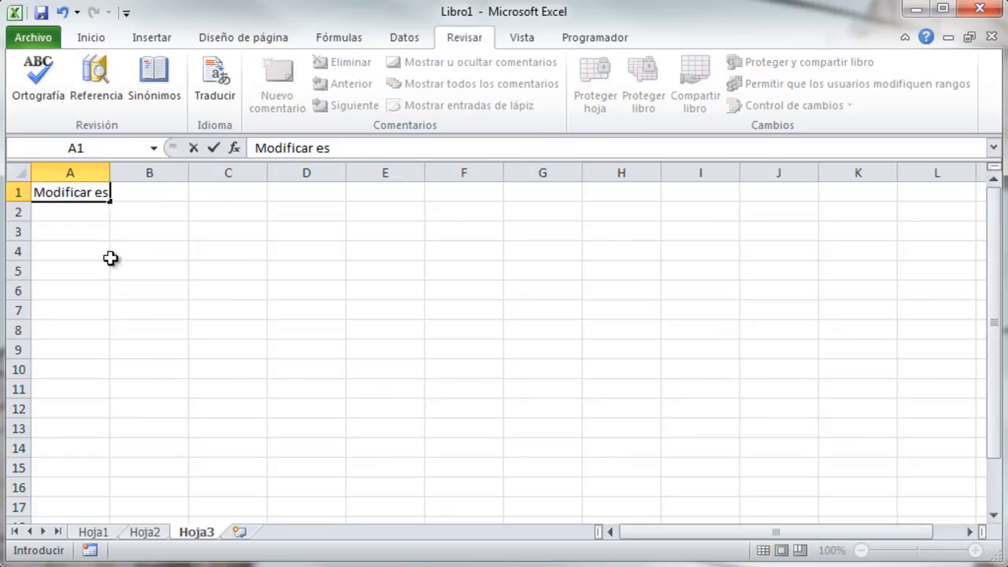
text(tructura)
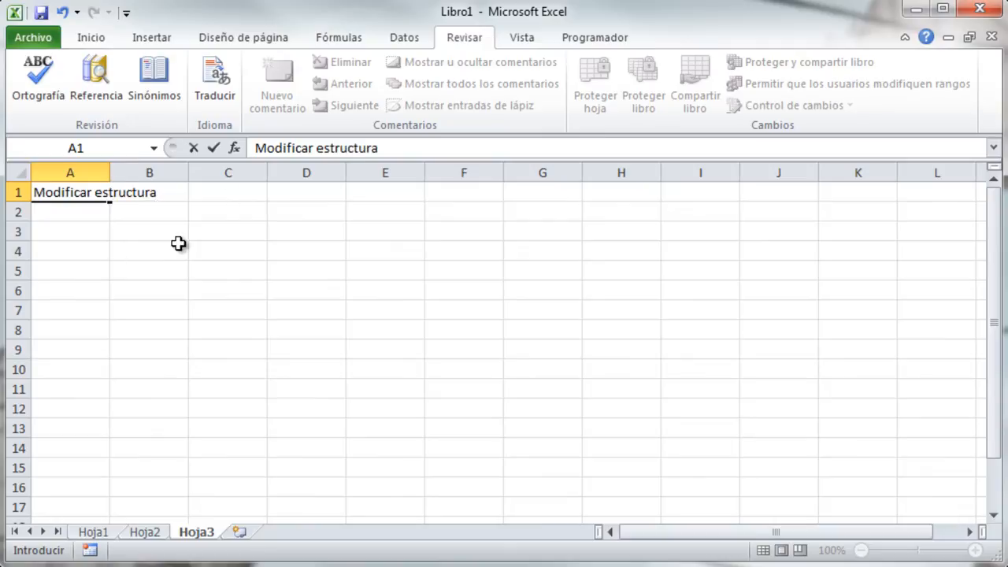
click(92, 217)
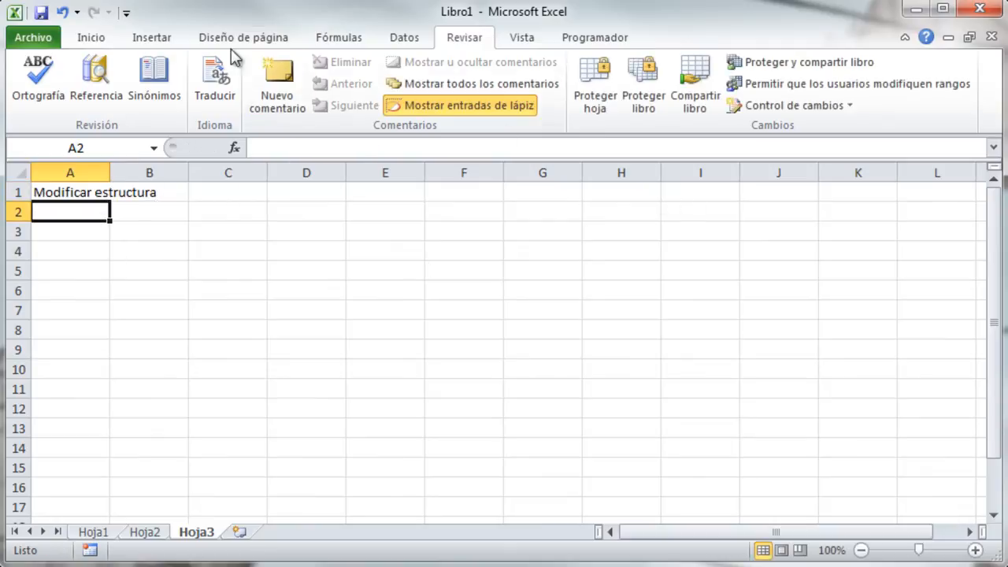
Set Hoja3's Ancho predeterminado to 4 so every column narrows.
click(92, 40)
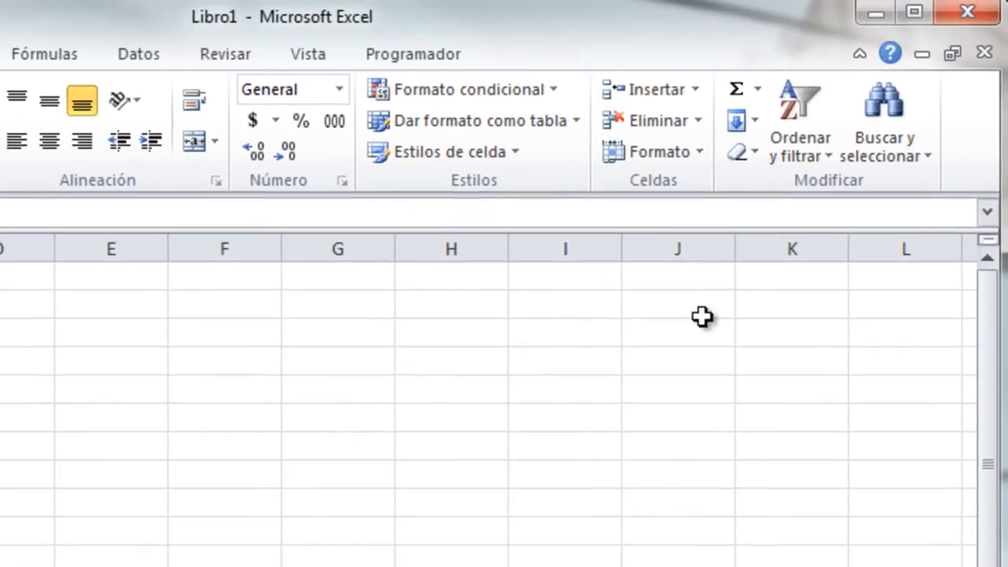
click(697, 152)
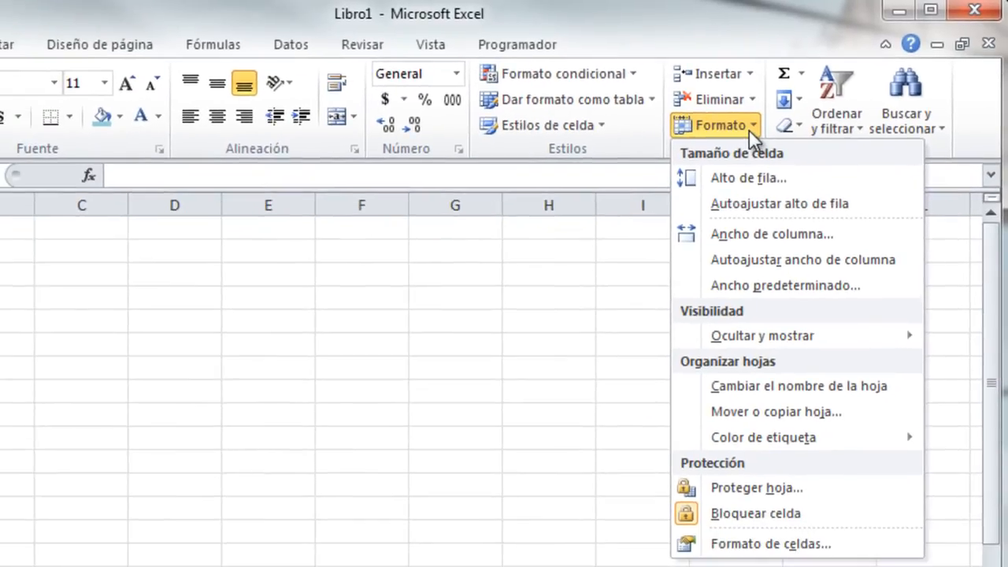
click(792, 282)
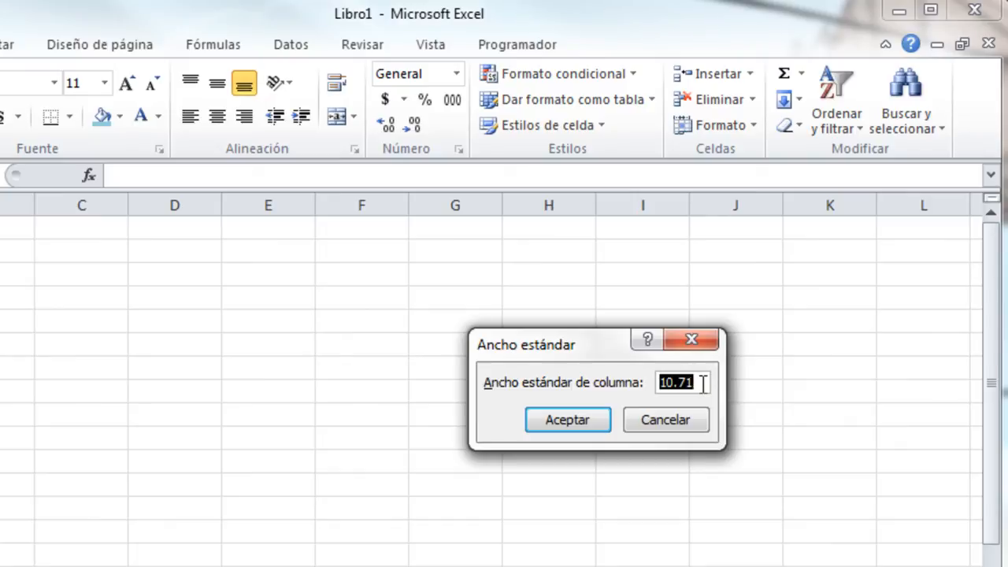
text(4)
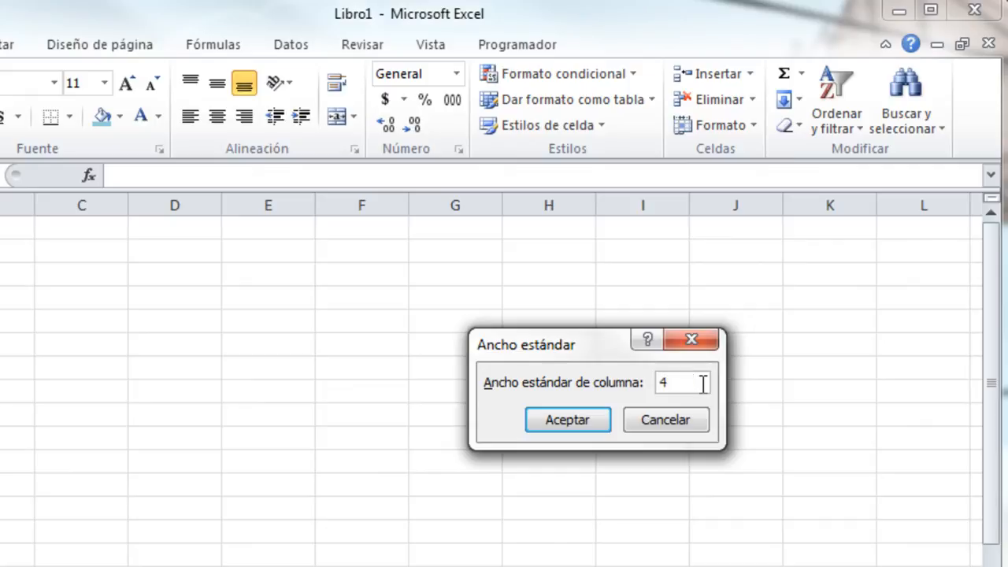
click(571, 422)
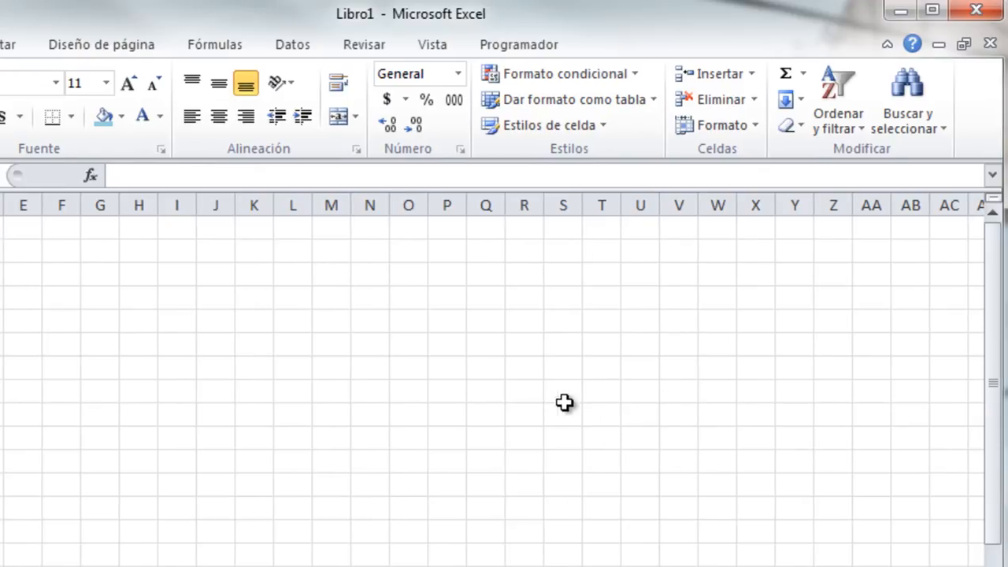
click(60, 280)
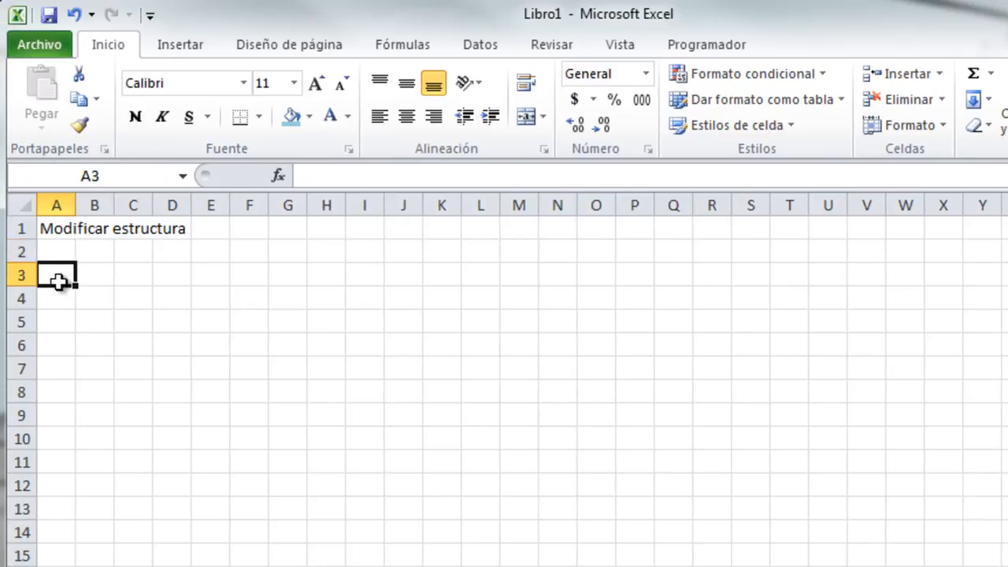
Set column A's width to 10.
click(937, 126)
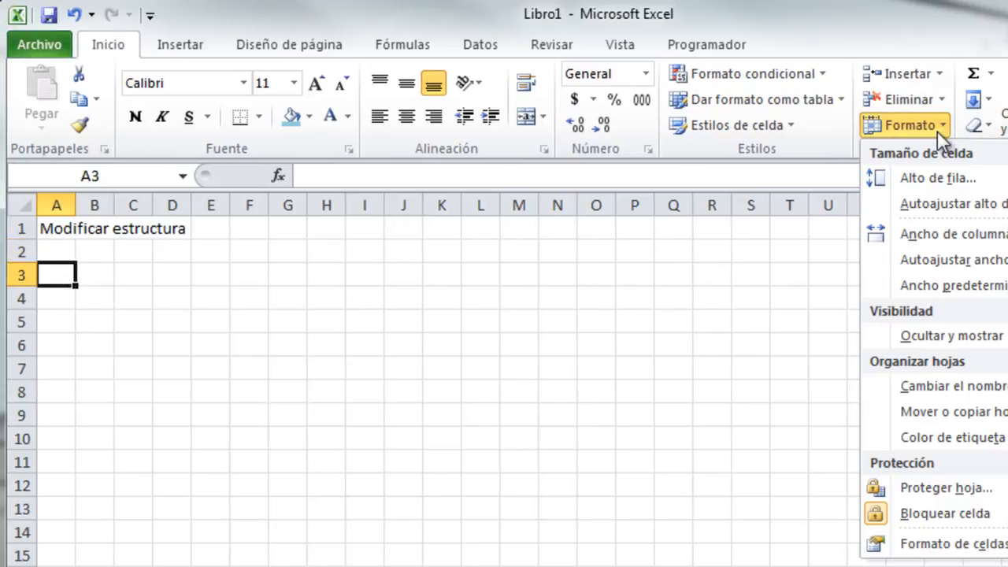
click(949, 235)
text(10)
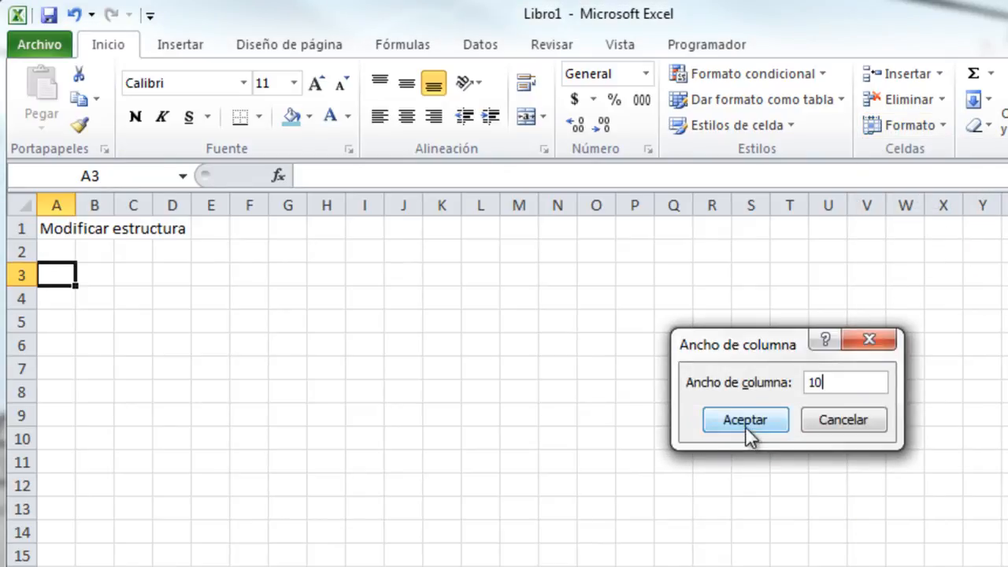
click(745, 420)
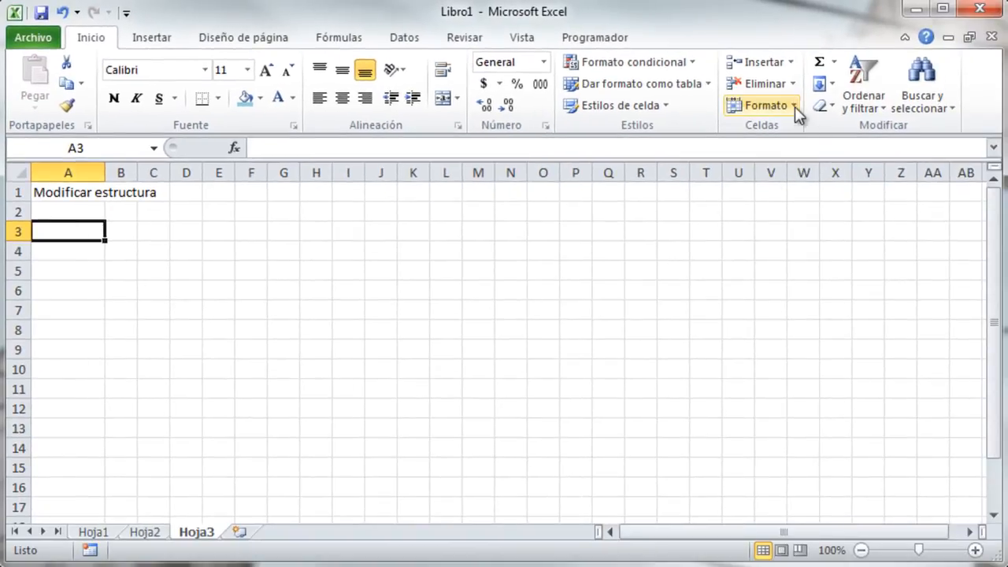
Set row 3's height to 30 points.
click(794, 107)
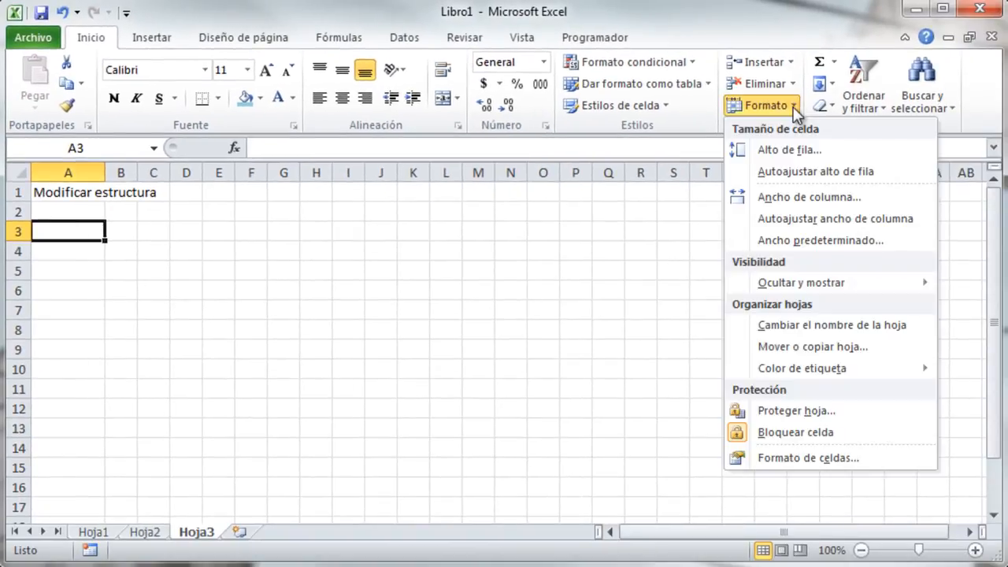
click(803, 150)
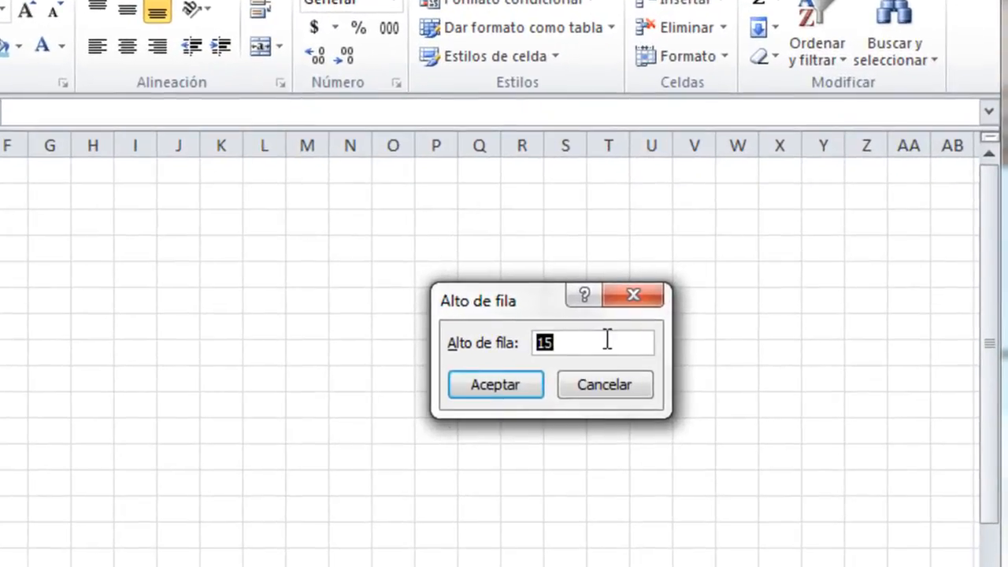
click(615, 340)
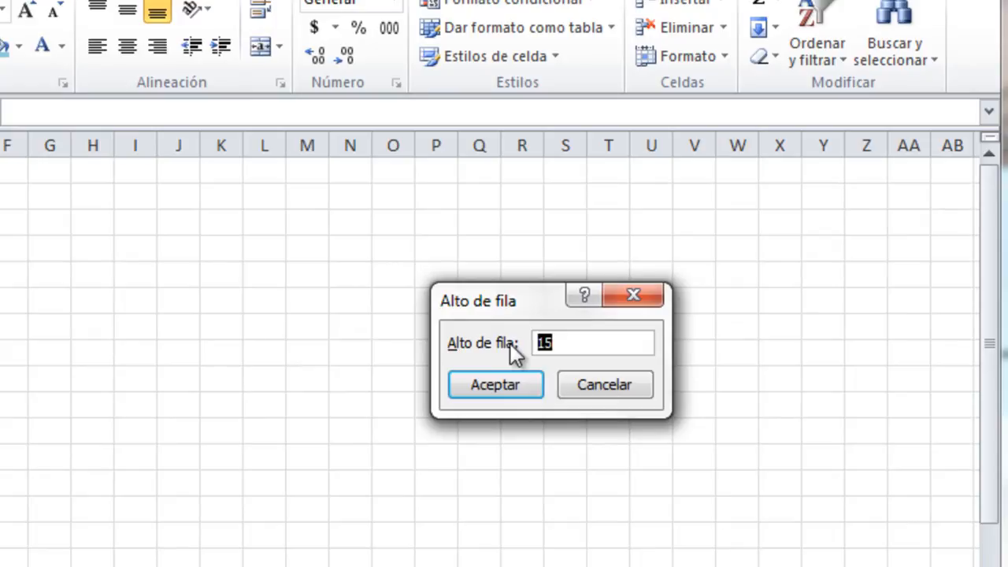
click(516, 390)
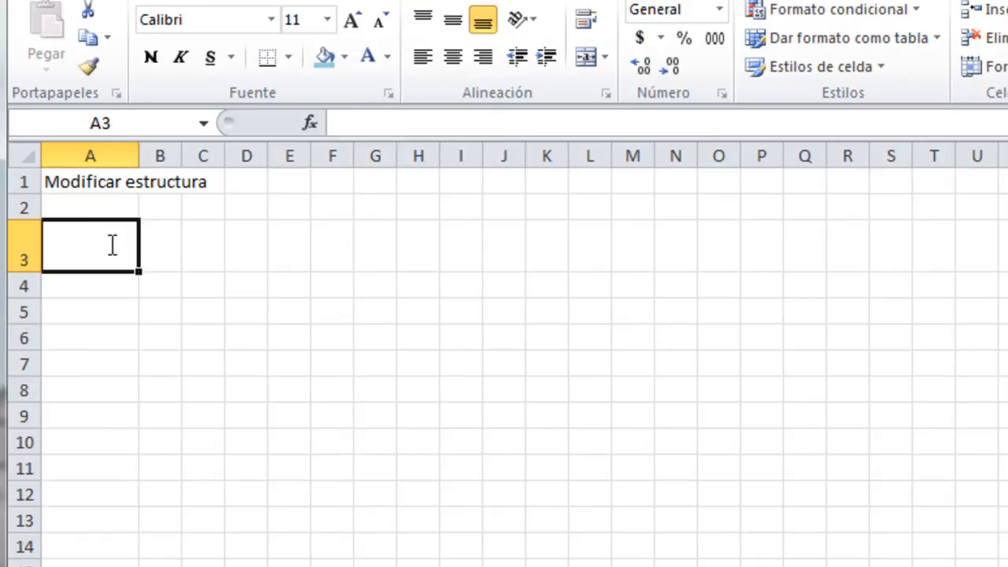
text(Texto)
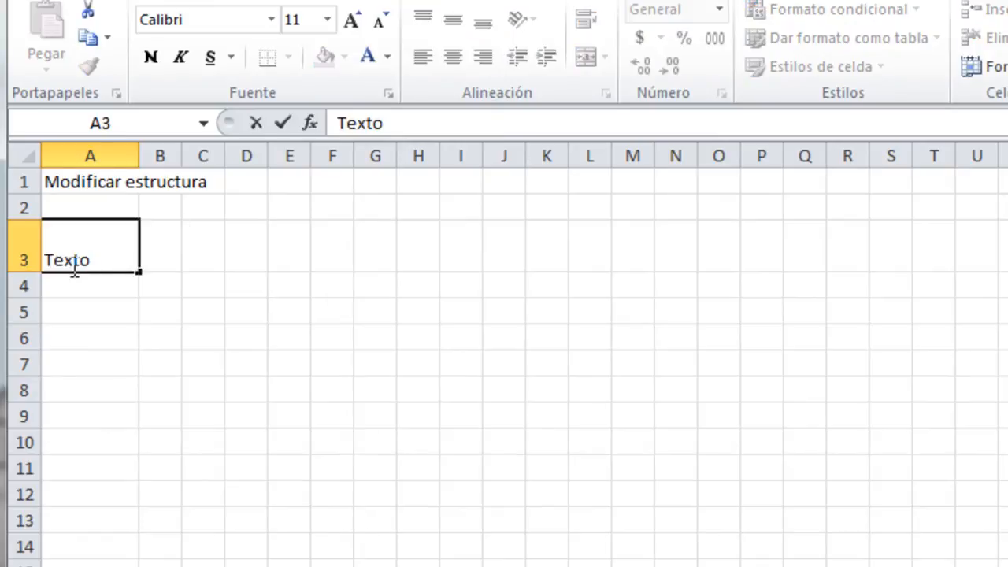
key(Tab)
click(124, 249)
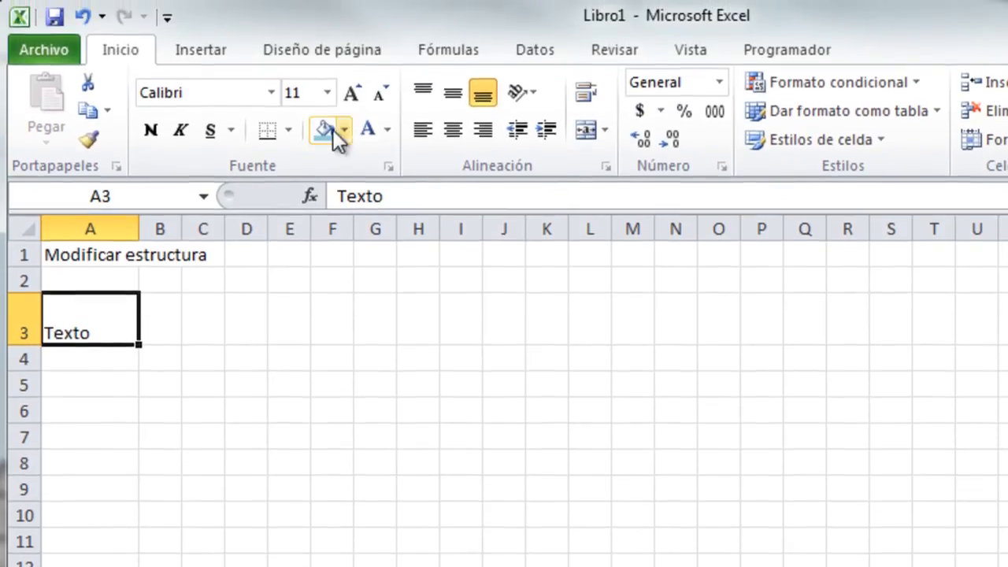
click(327, 91)
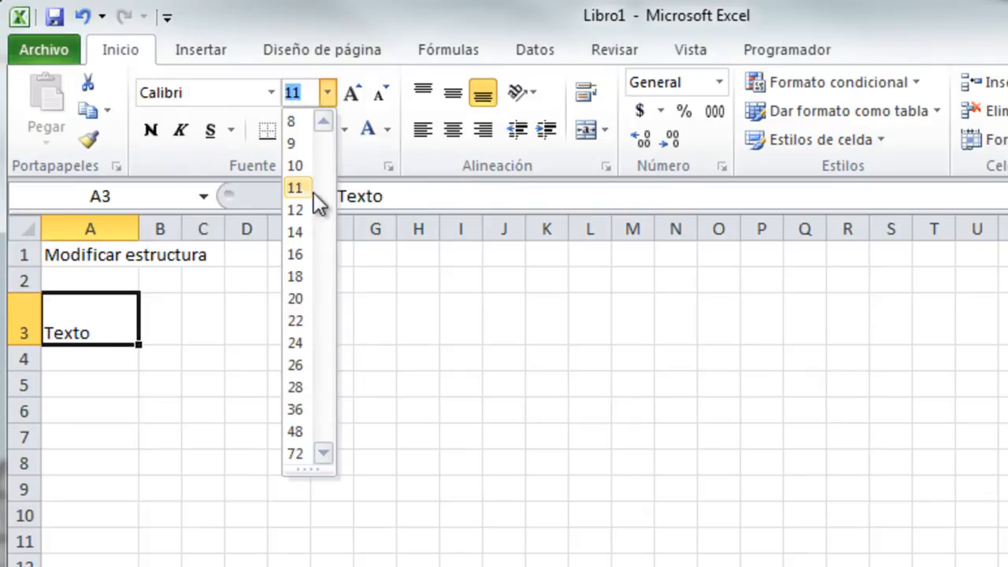
click(297, 386)
click(193, 327)
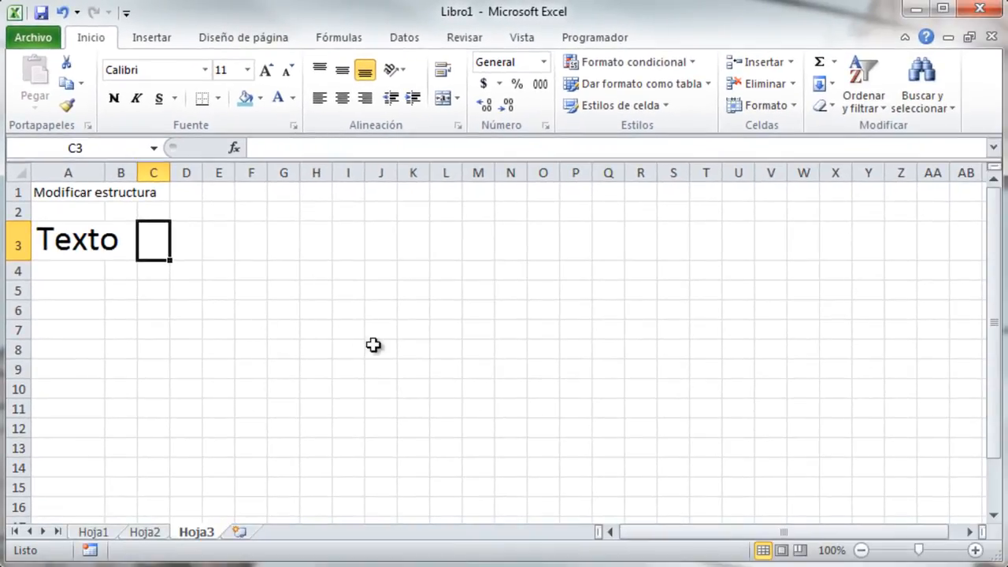
click(785, 105)
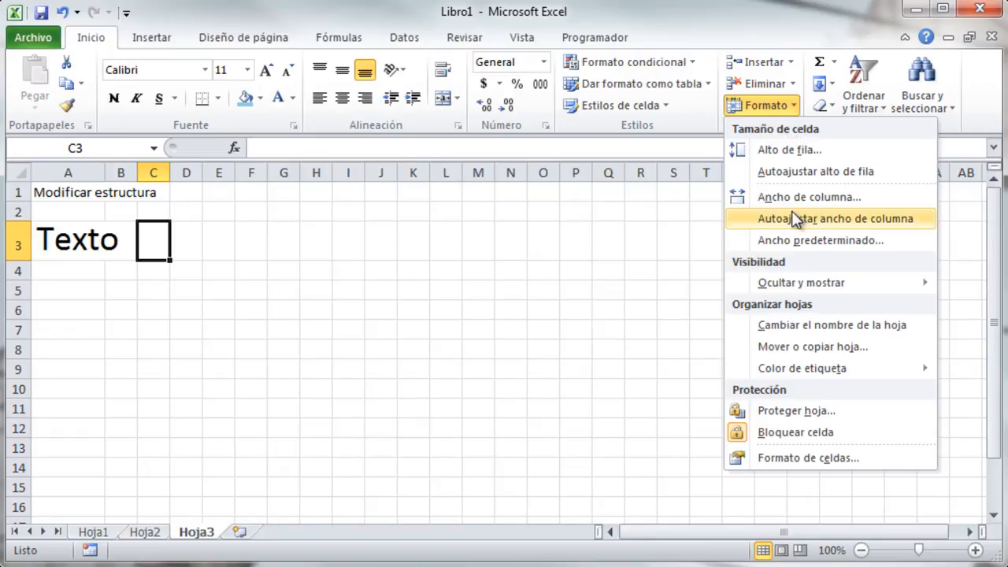
mouse_move(785, 282)
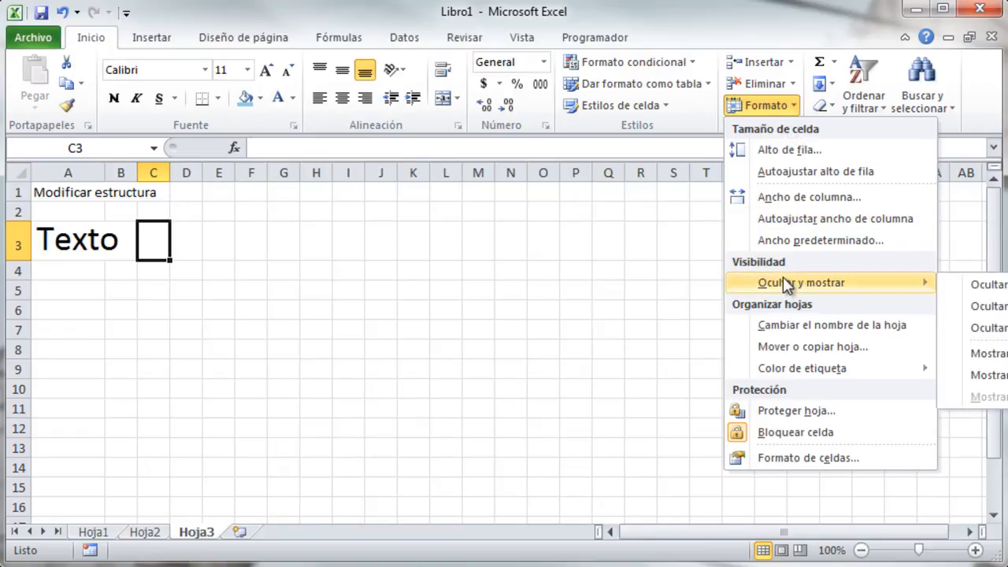
click(265, 238)
click(252, 243)
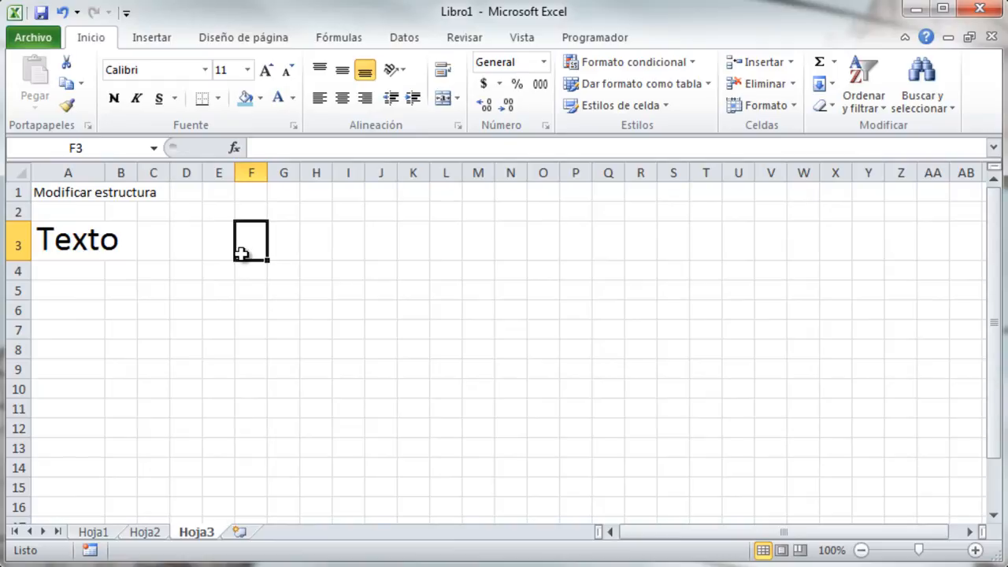
Enter 19, 56 and 34 into cells F3, F4 and F5.
text(19)
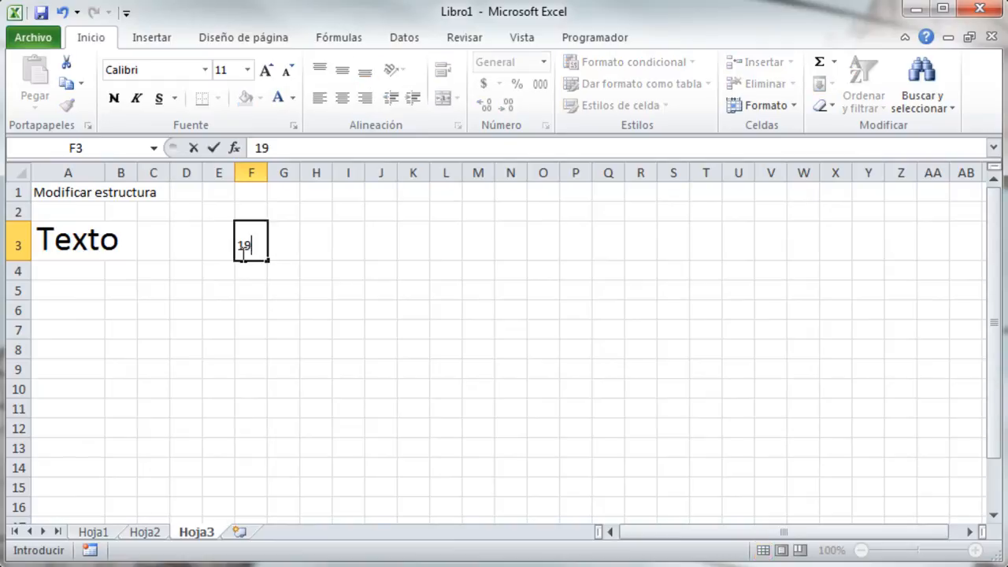
key(Return)
text(56)
key(Return)
text(34)
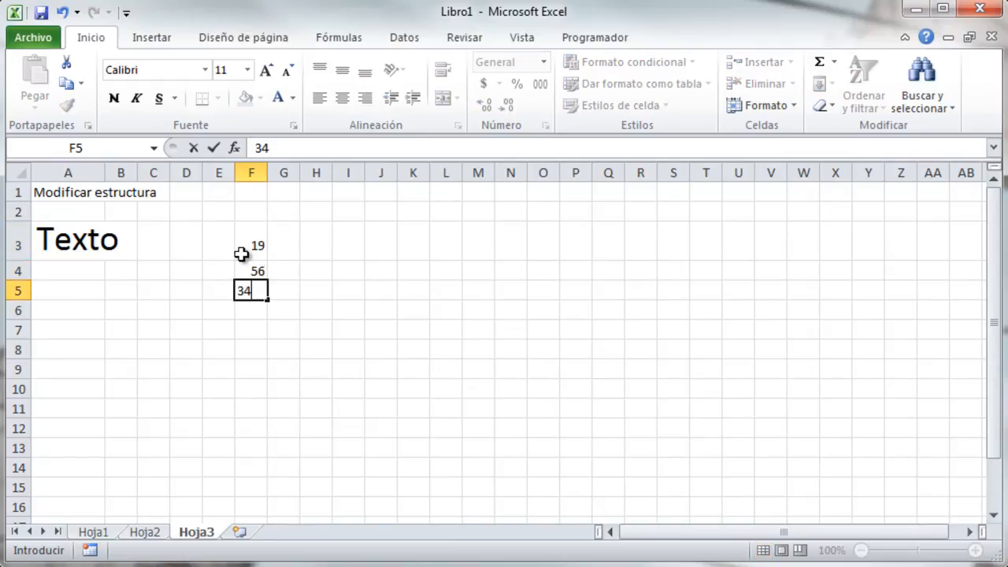
key(Return)
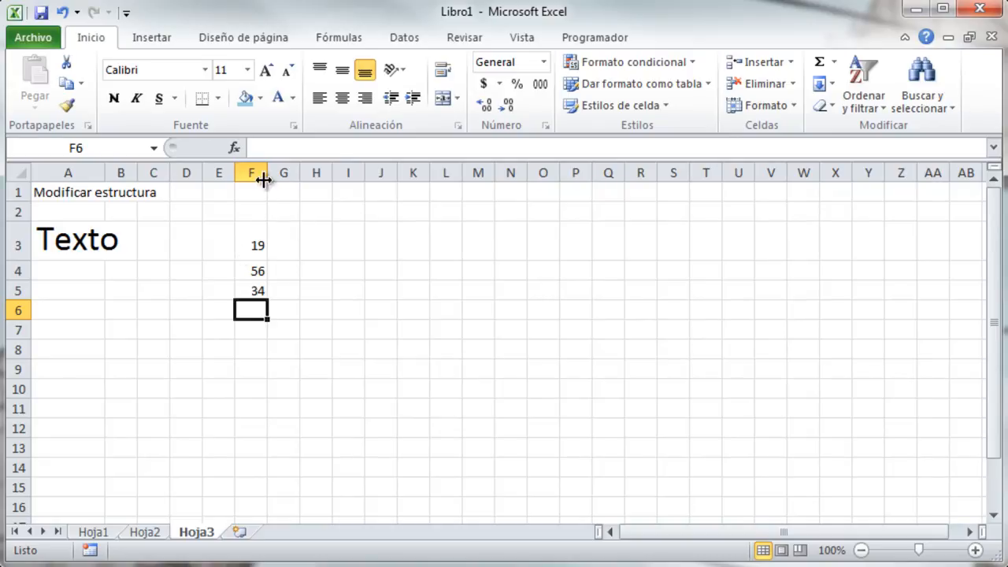
Hide column F and confirm the cursor skips from E5 straight to G5.
click(250, 291)
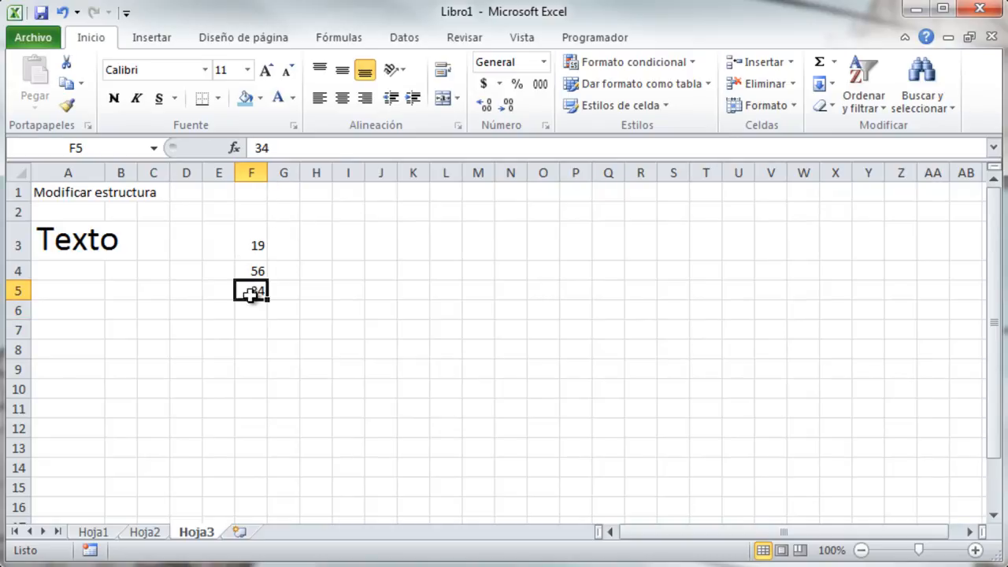
click(786, 106)
mouse_move(817, 290)
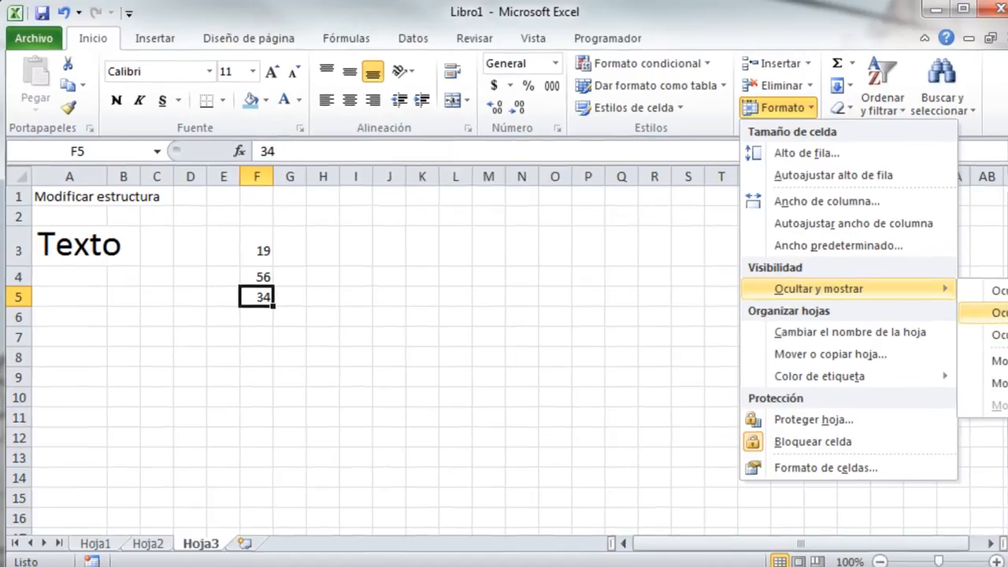
click(980, 305)
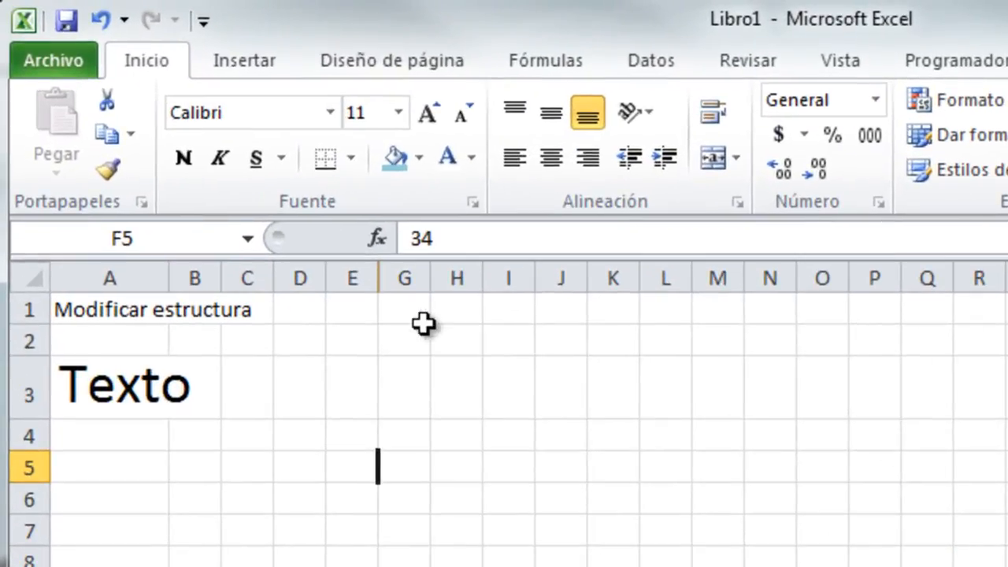
click(403, 460)
click(337, 471)
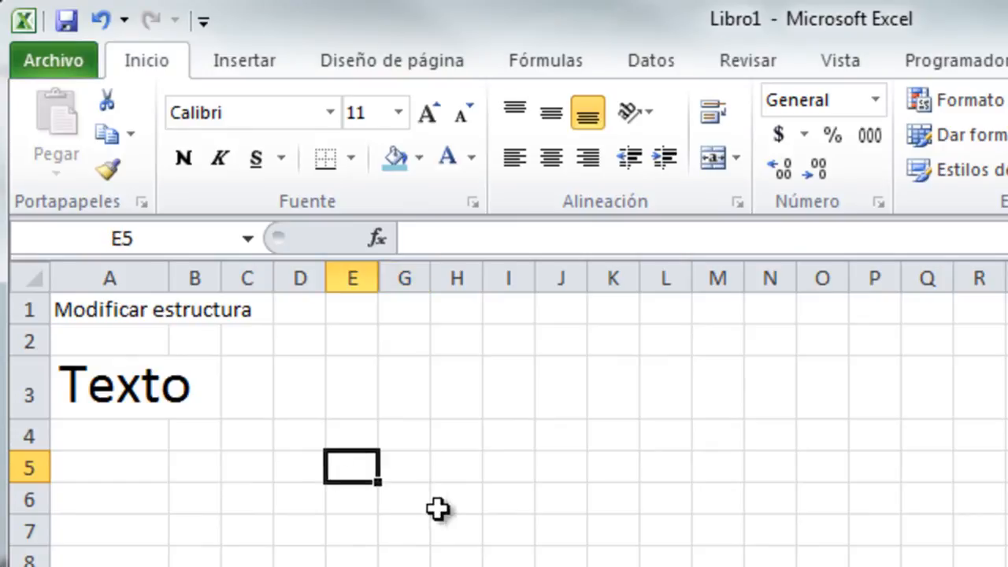
key(Right)
key(Left)
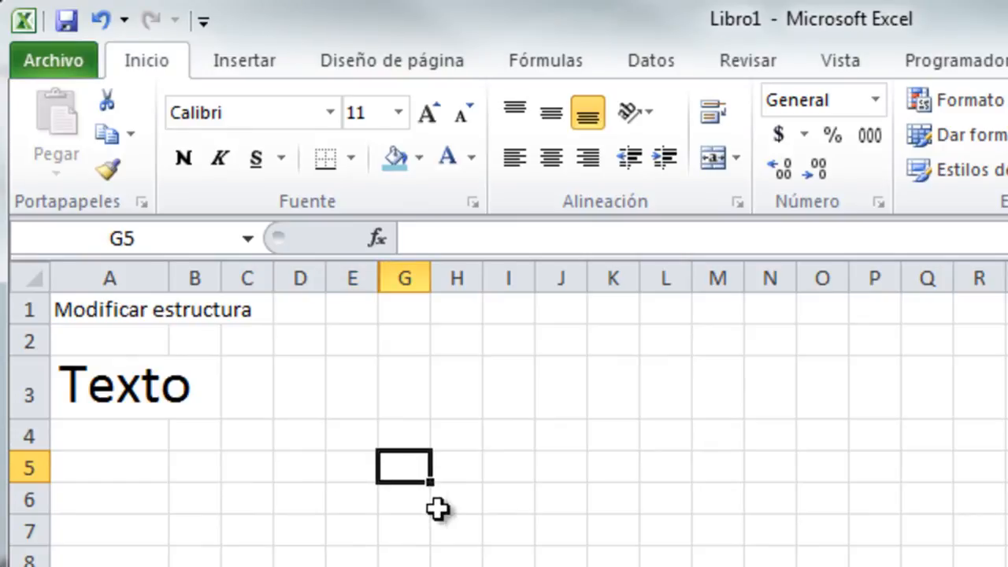
key(Right)
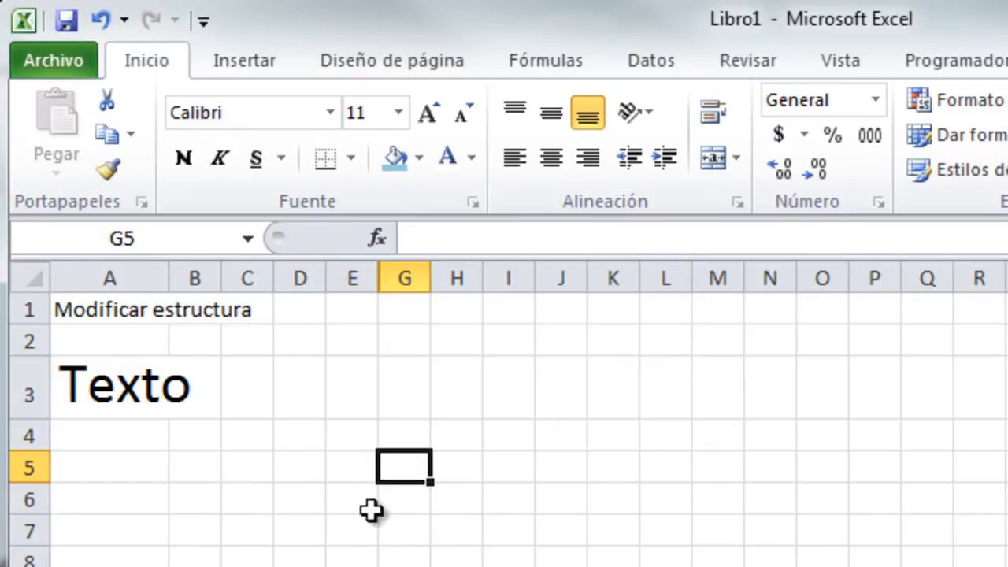
Jump to hidden cell F5 through the Name Box to inspect its value 34.
click(169, 234)
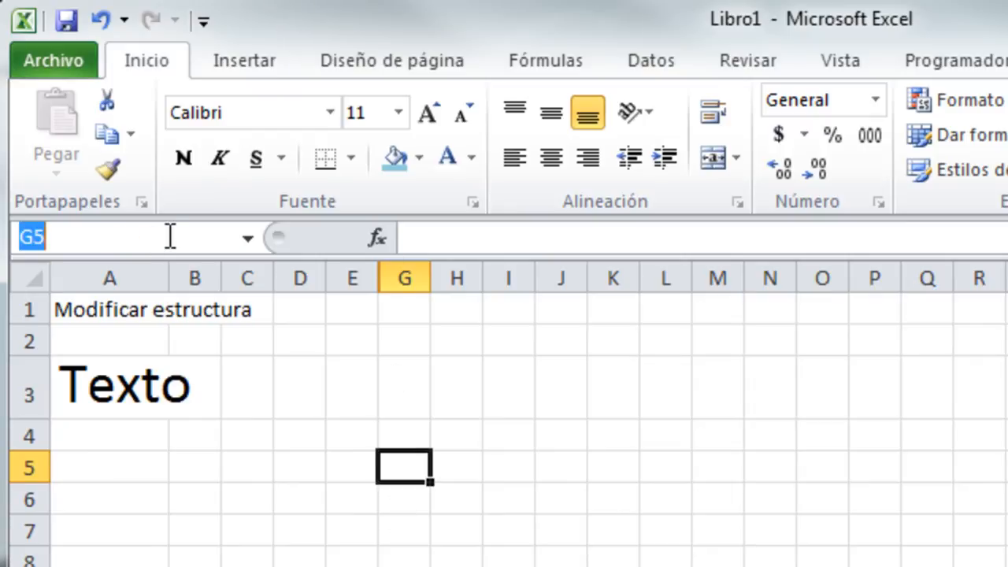
text(f)
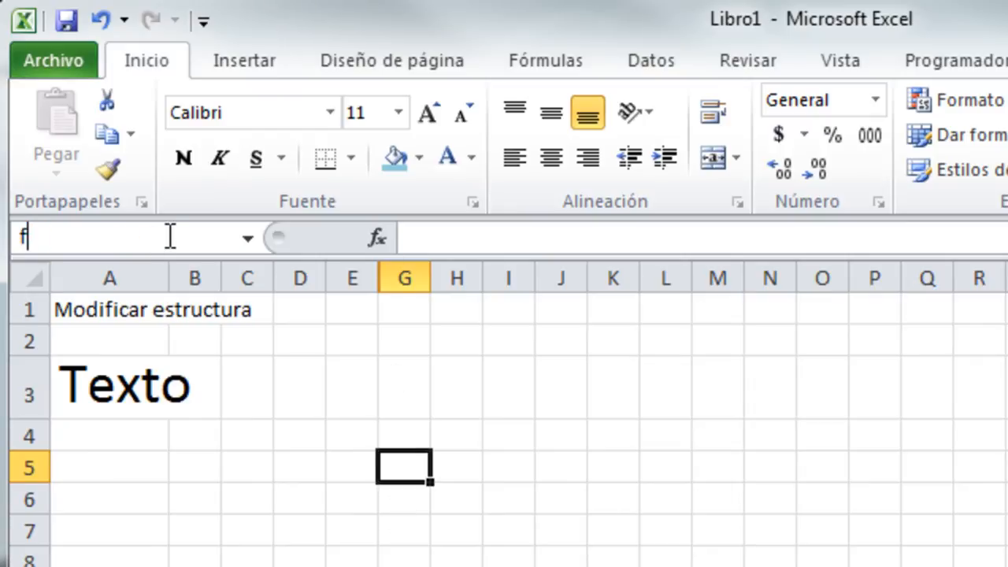
text(5)
key(Return)
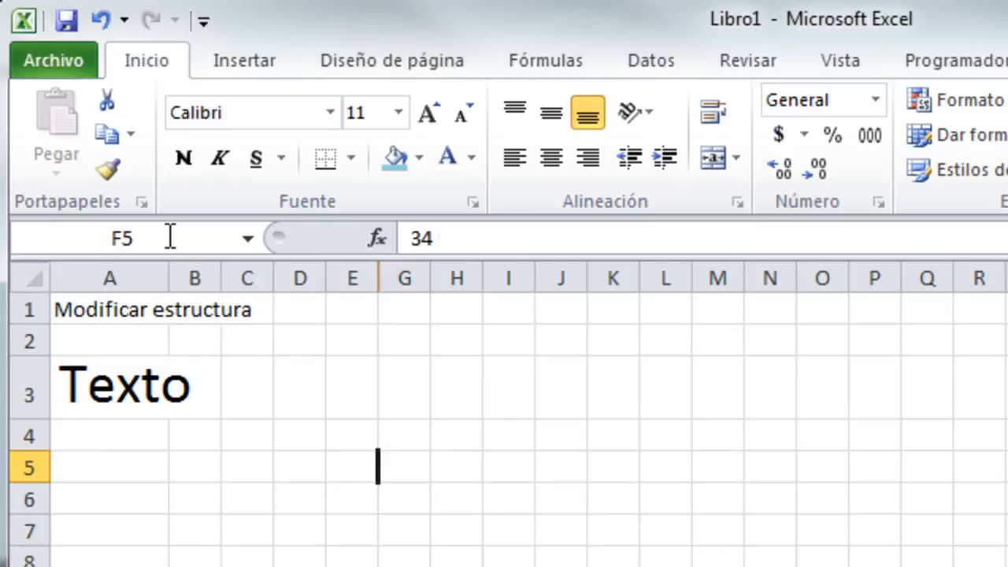
click(484, 238)
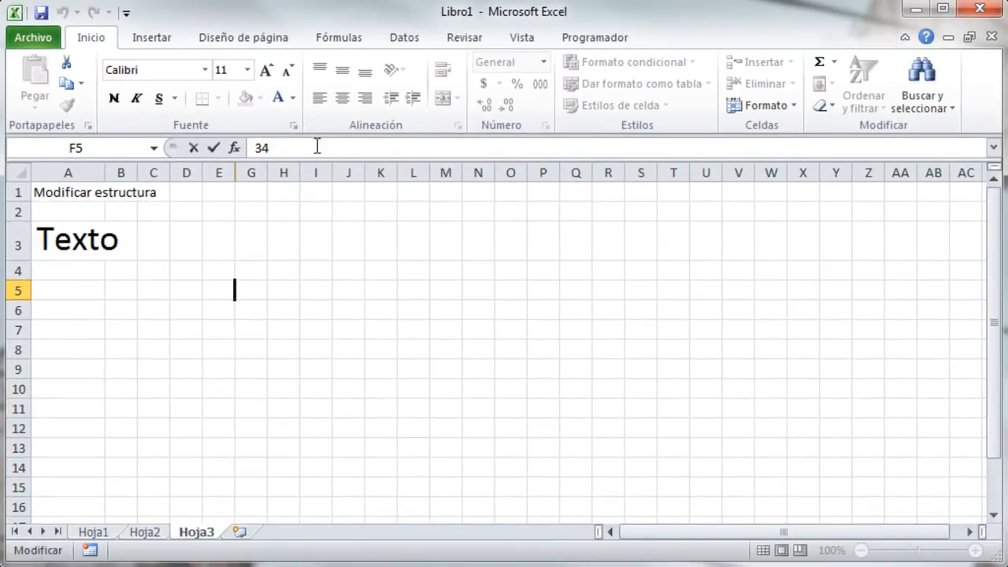
click(275, 311)
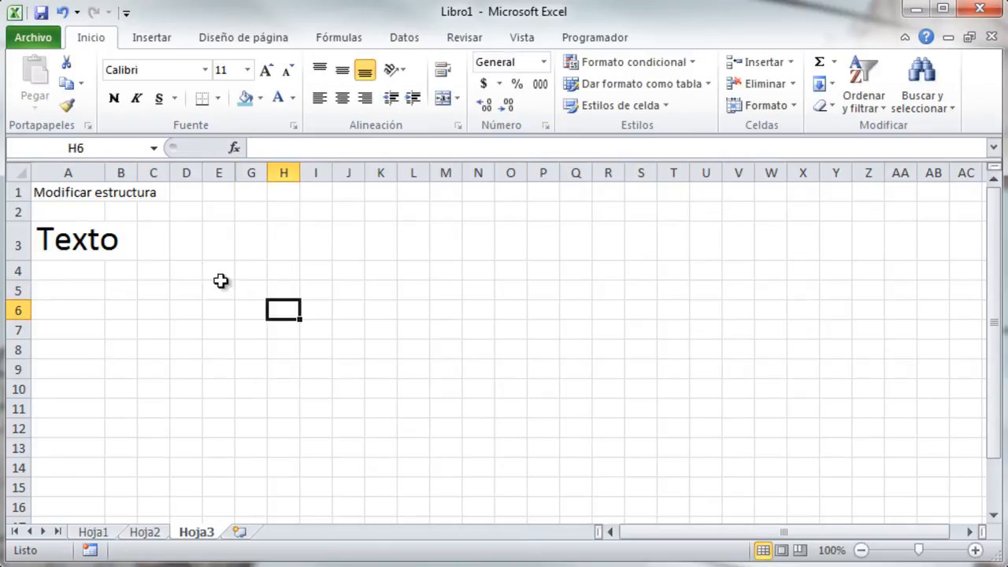
Type 'fila oculta' into cell A7.
click(81, 331)
text(fi)
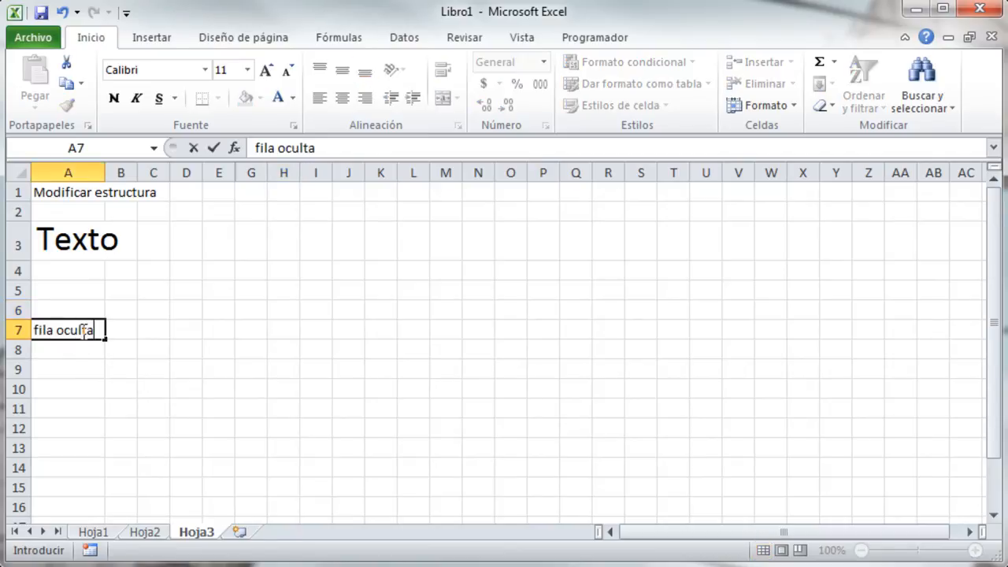
text(la oculta)
key(Return)
Hide row 7 so row 6 is followed by row 8.
click(85, 331)
click(778, 107)
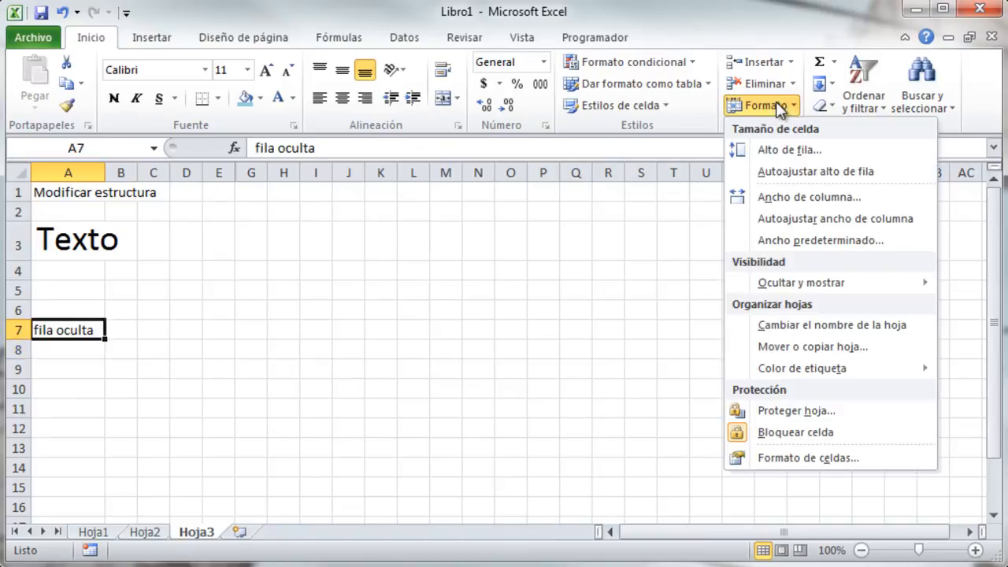
mouse_move(825, 277)
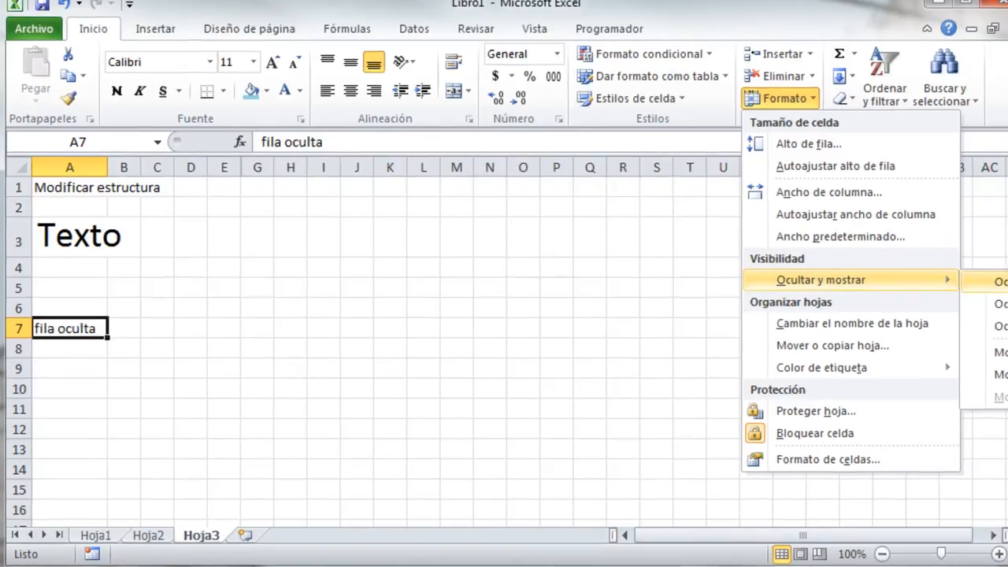
click(984, 284)
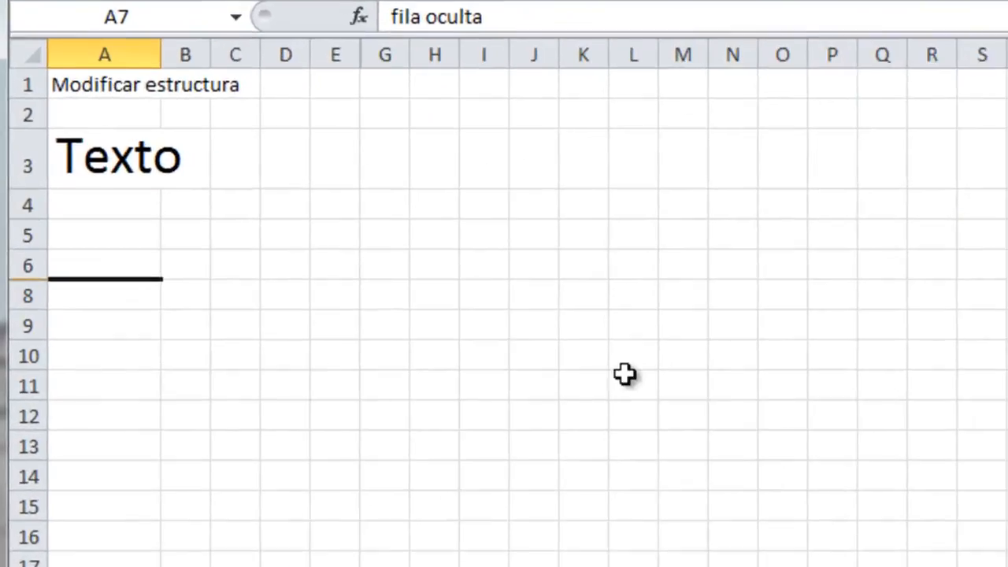
click(110, 331)
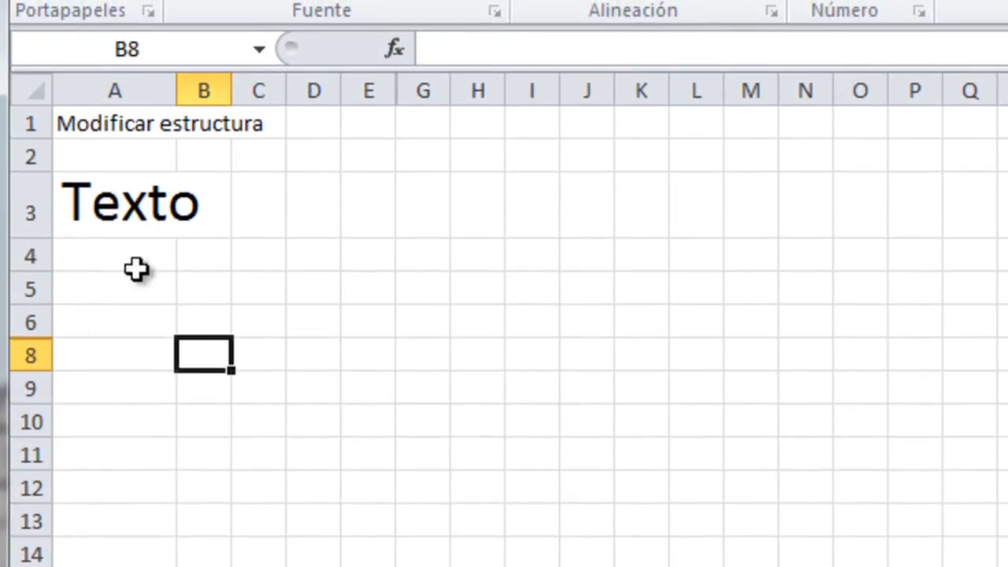
Jump to hidden cell A7 through the Name Box to check its text.
click(179, 23)
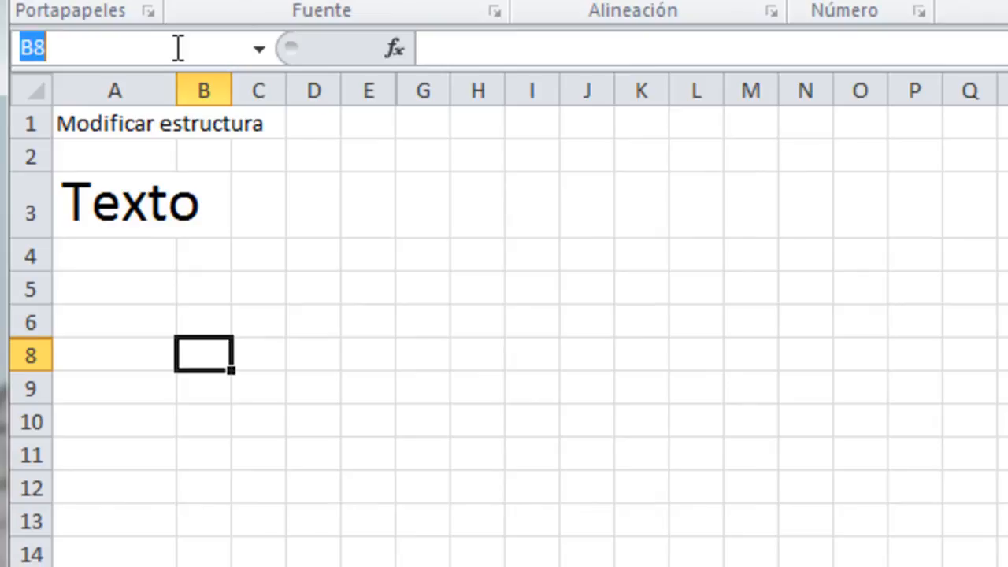
text(a7)
key(Return)
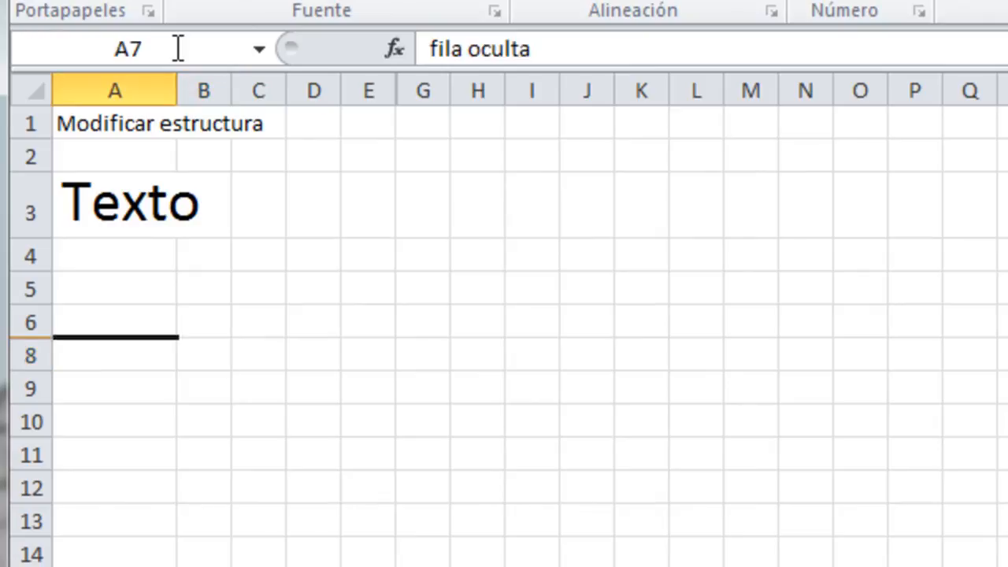
click(598, 45)
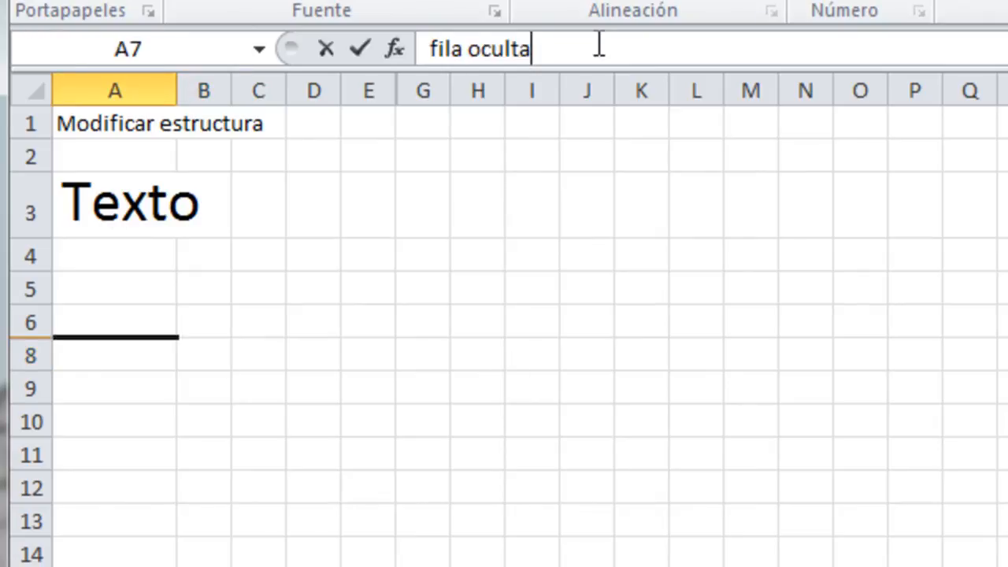
click(203, 389)
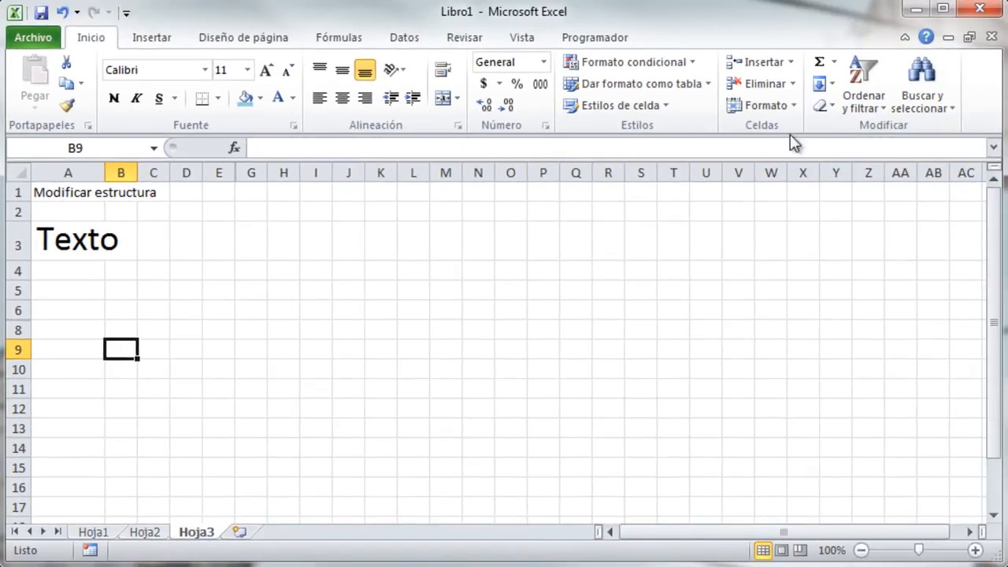
Hide the Hoja3 sheet, leaving only the Hoja1 and Hoja2 tabs.
click(782, 109)
mouse_move(814, 284)
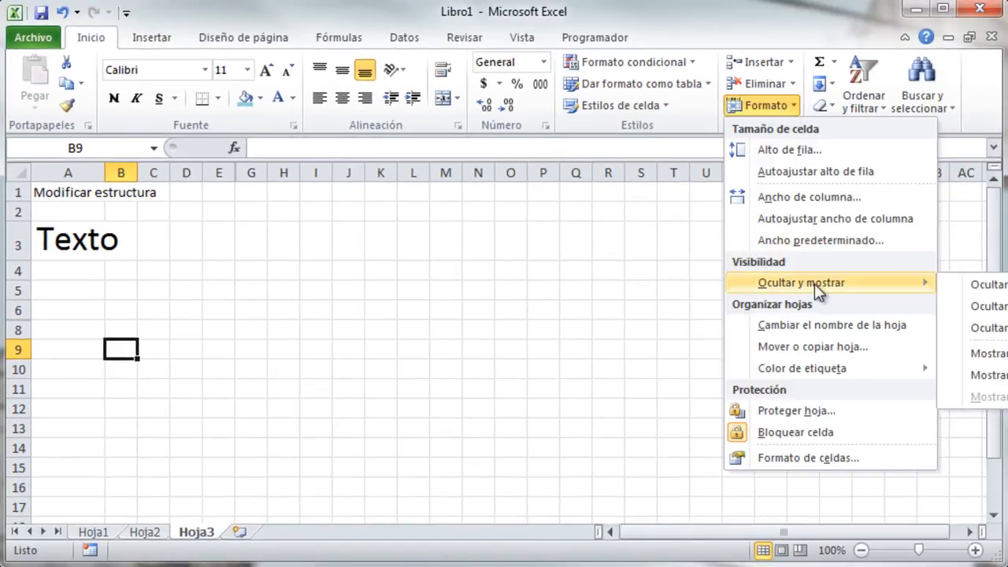
click(999, 327)
click(93, 533)
click(149, 534)
click(95, 533)
click(148, 532)
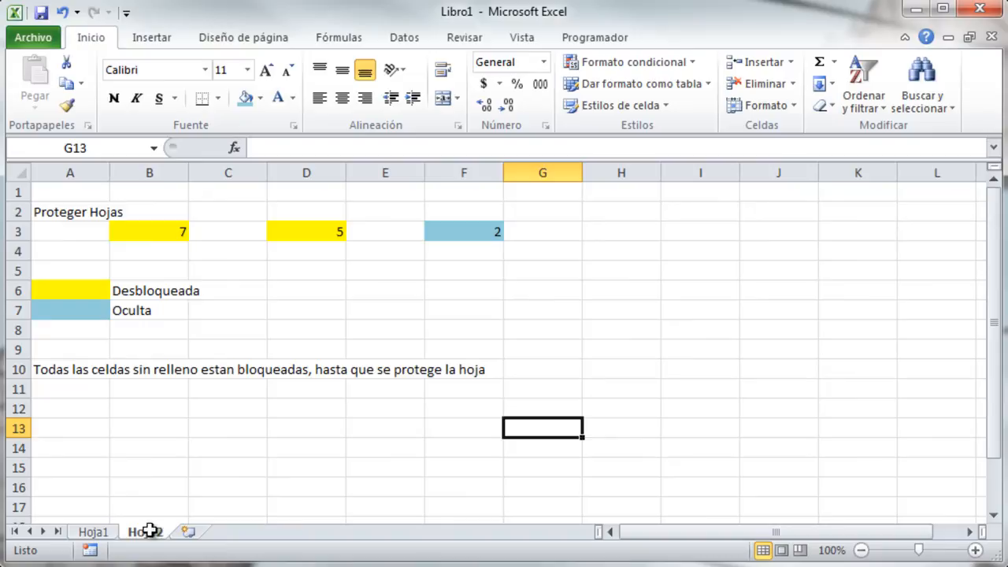
Unhide Hoja3 from the list of hidden sheets.
click(784, 108)
mouse_move(803, 279)
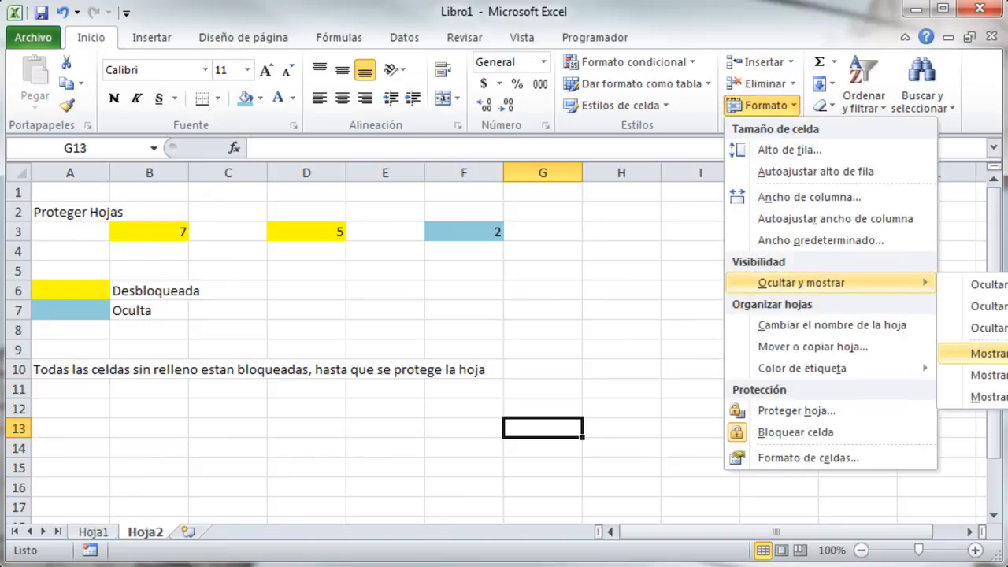
click(988, 396)
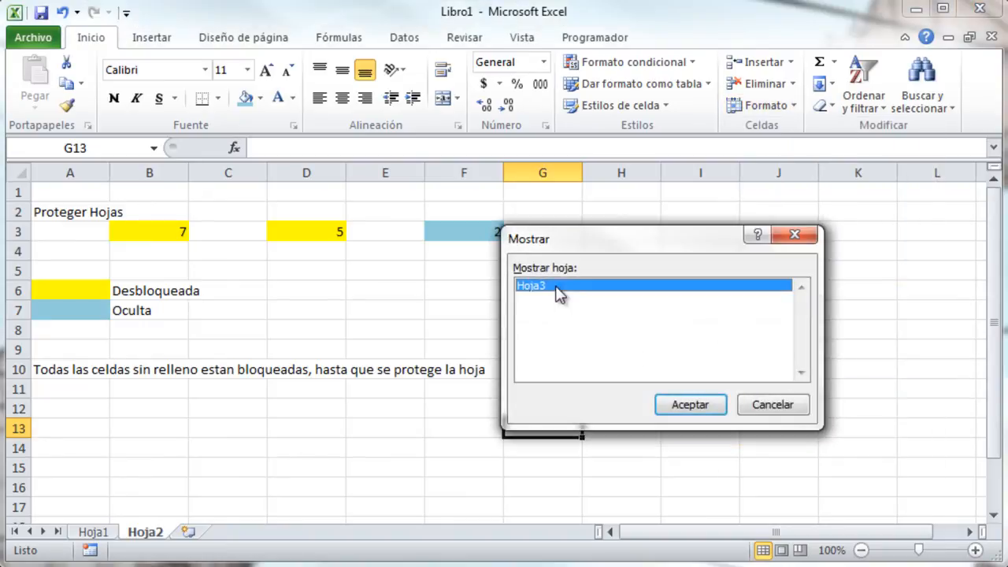
click(686, 405)
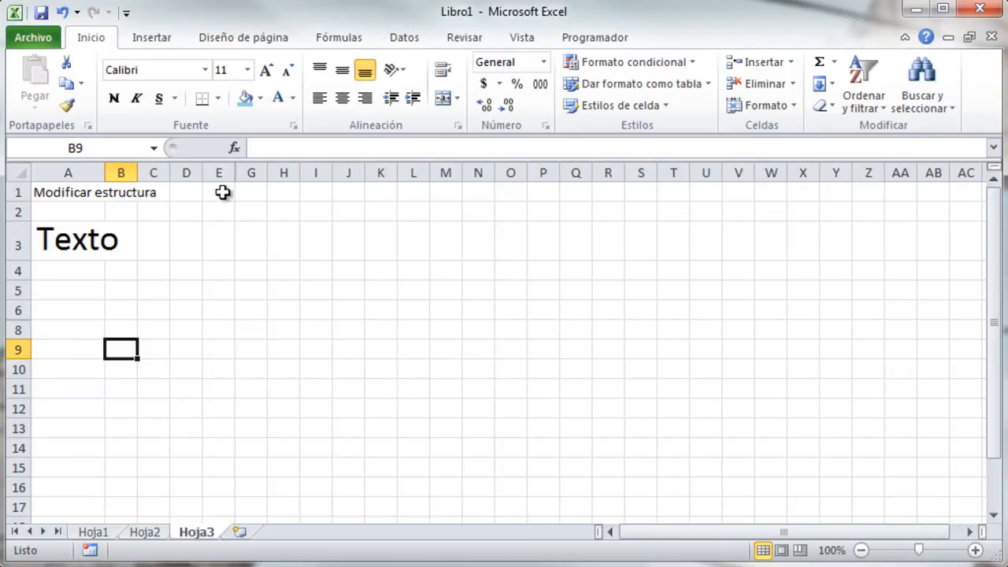
Unhide column F across E1:G1, revealing 19, 56 and 34.
drag(220, 191, 240, 191)
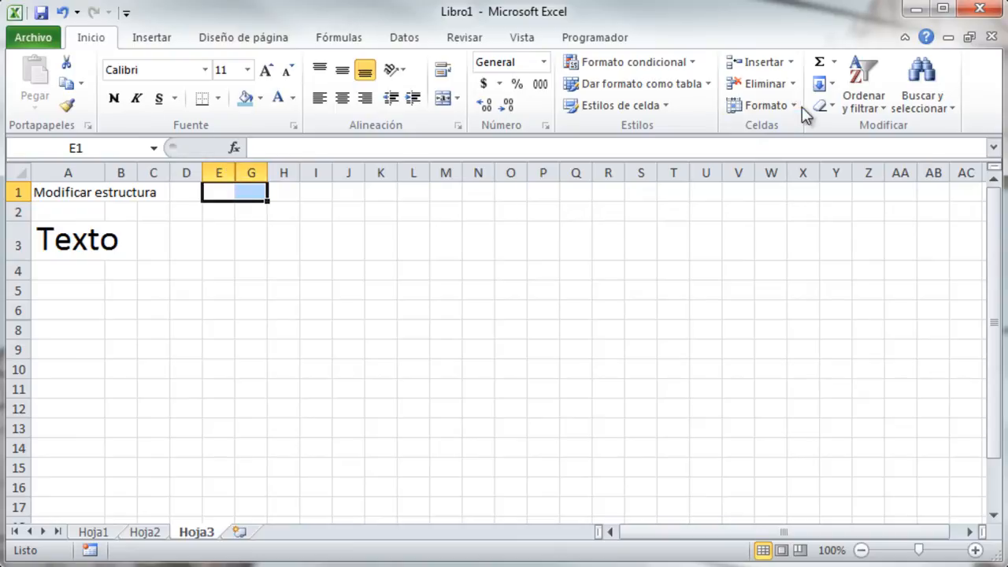
click(770, 104)
mouse_move(853, 282)
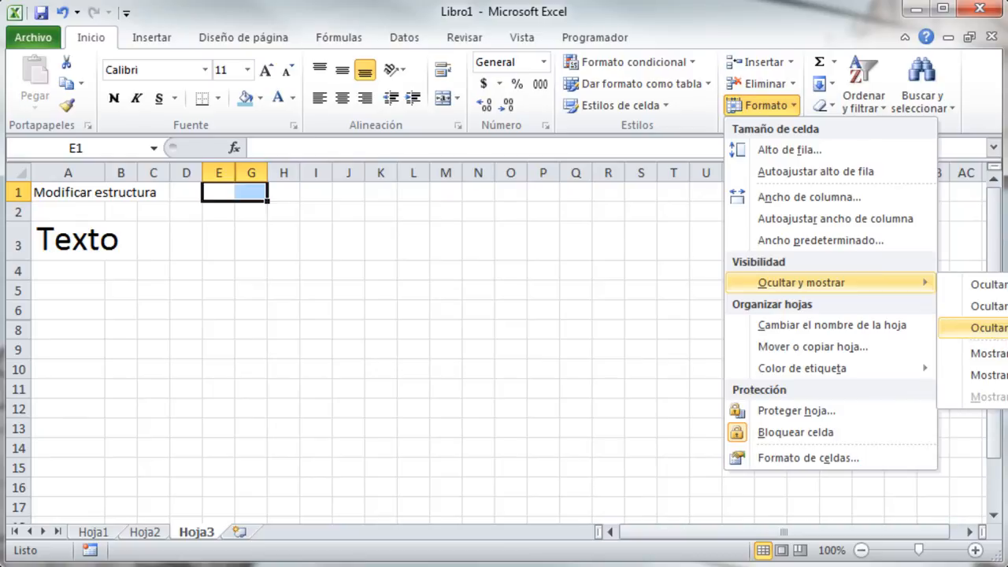
click(988, 374)
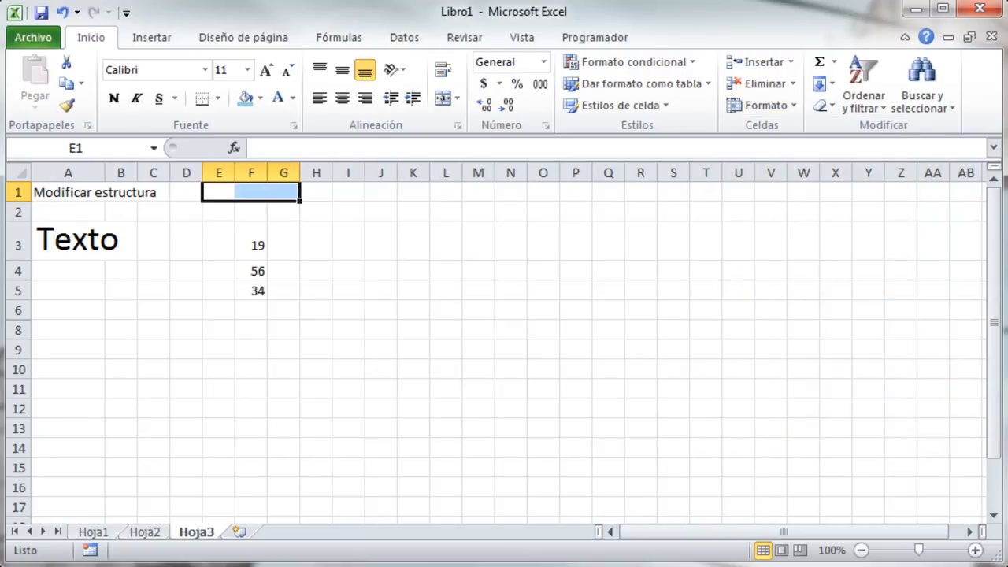
Unhide row 7 from rows 6–8, showing 'fila oculta' again.
drag(45, 310, 53, 325)
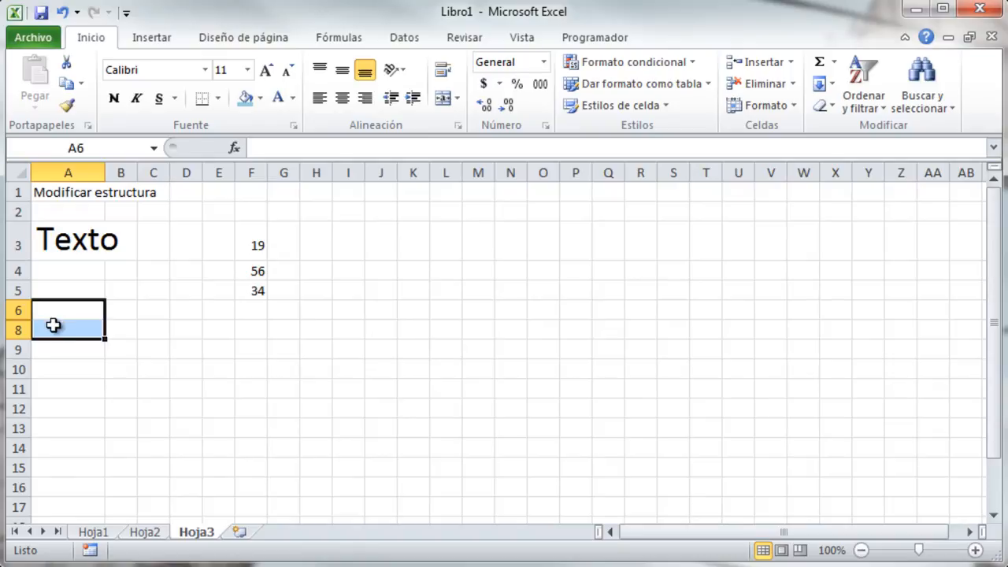
click(762, 105)
mouse_move(849, 280)
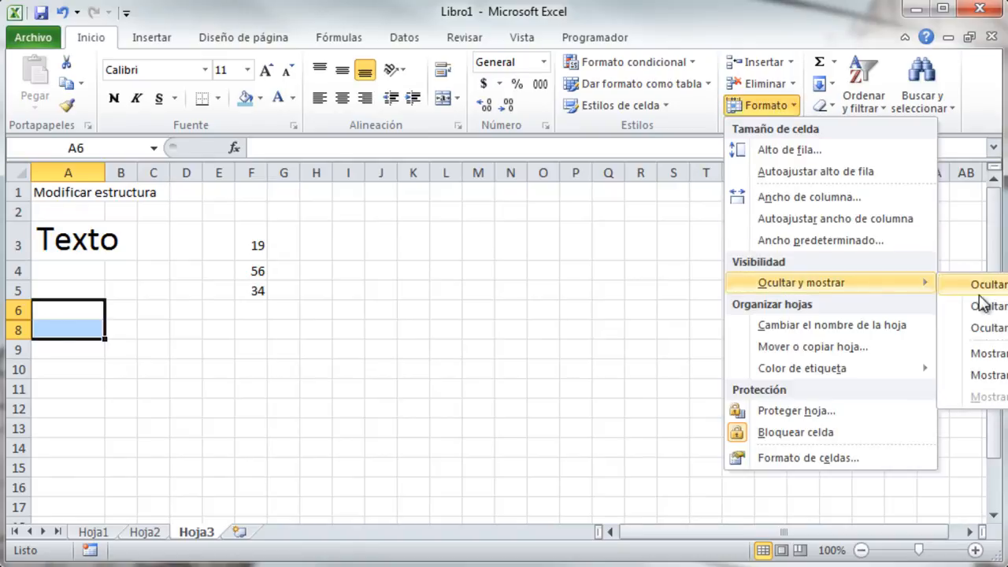
click(999, 356)
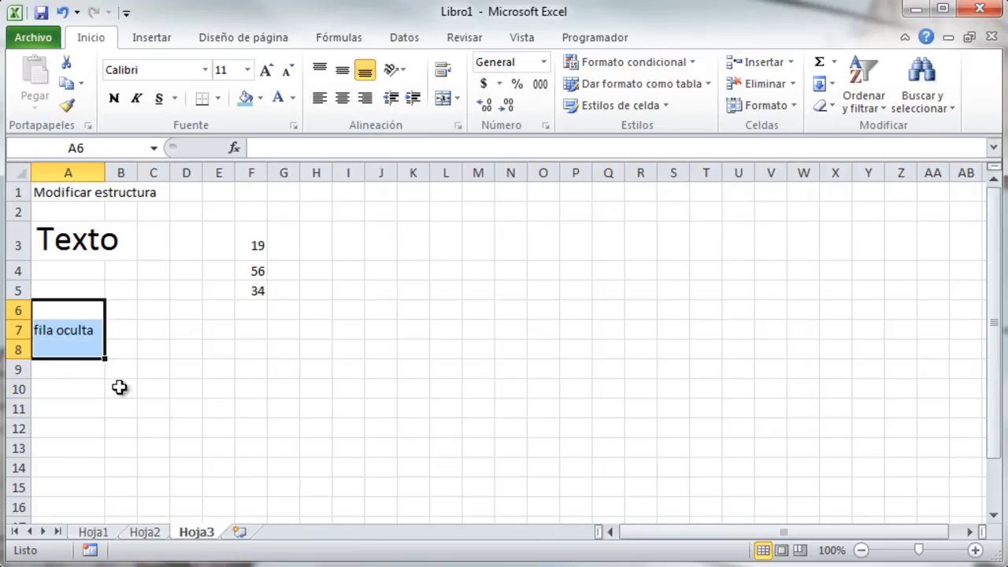
click(252, 170)
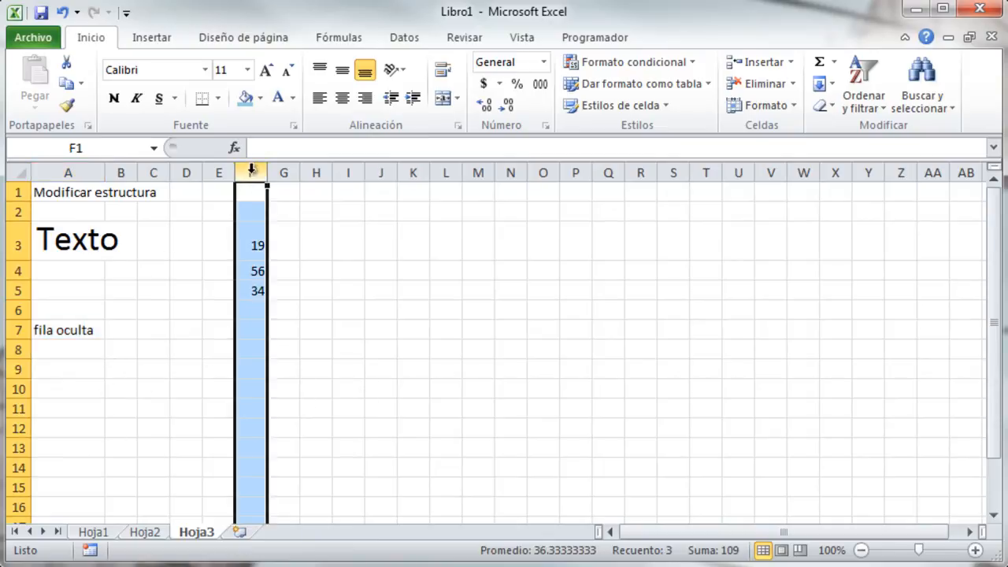
right_click(255, 173)
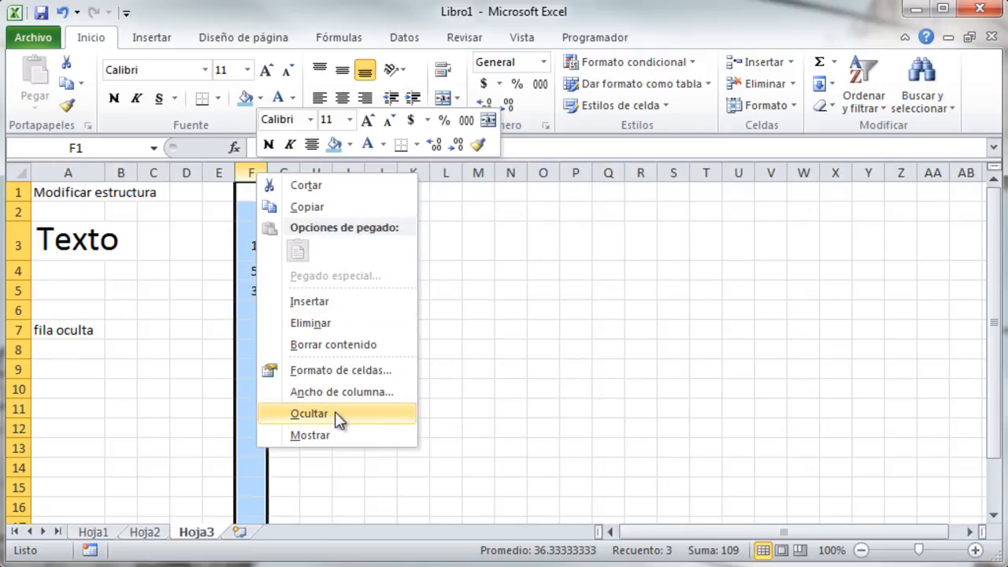
click(338, 414)
drag(218, 169, 246, 170)
right_click(246, 172)
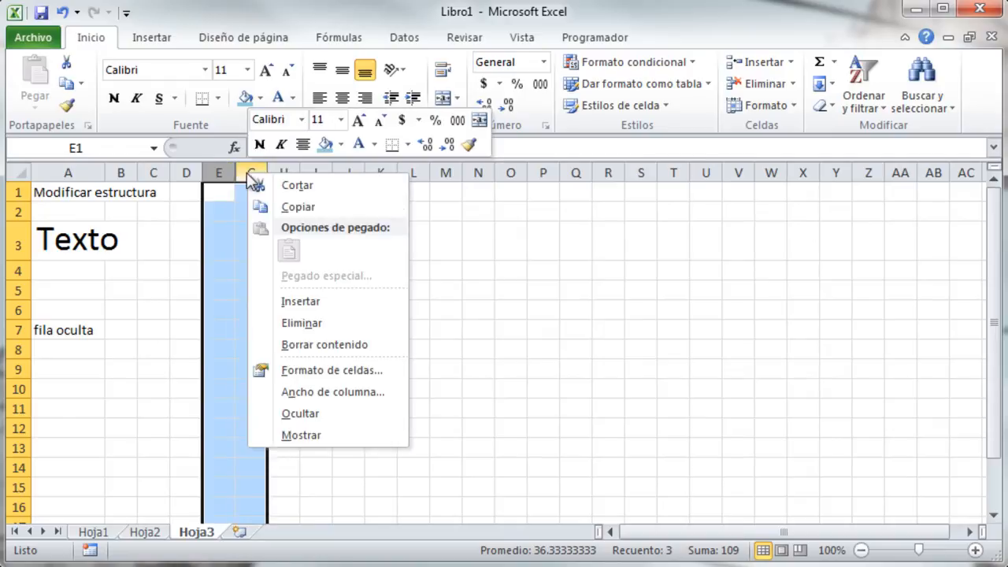
click(301, 426)
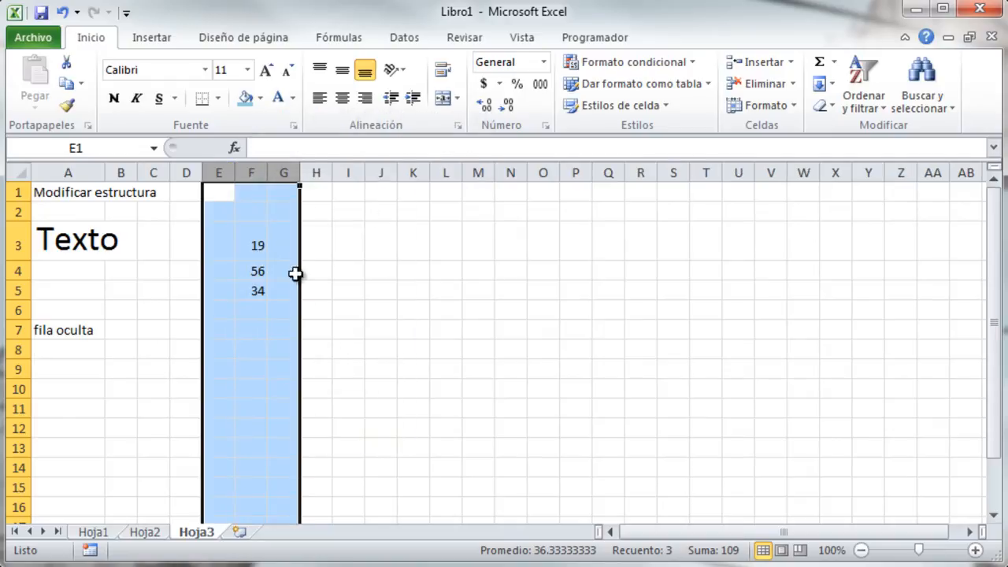
click(24, 333)
Use Formato > Cambiar nombre de hoja to name the Hoja3 tab 'estructura'.
click(708, 266)
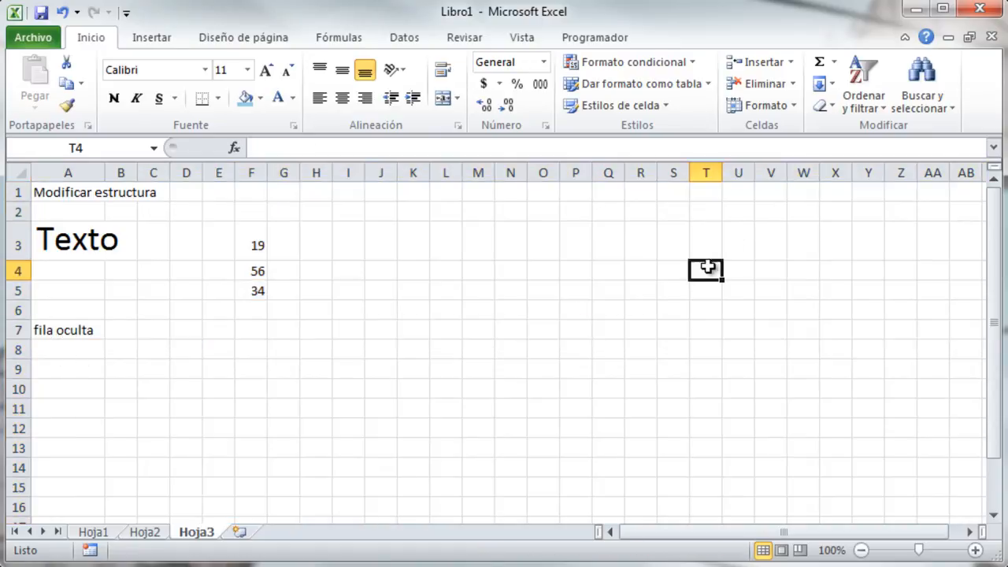
click(783, 105)
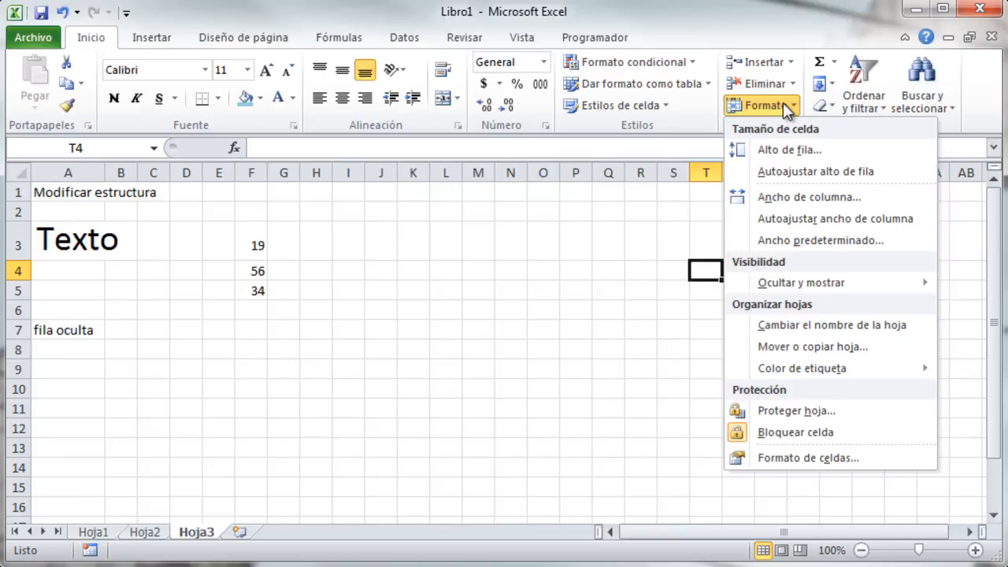
click(826, 327)
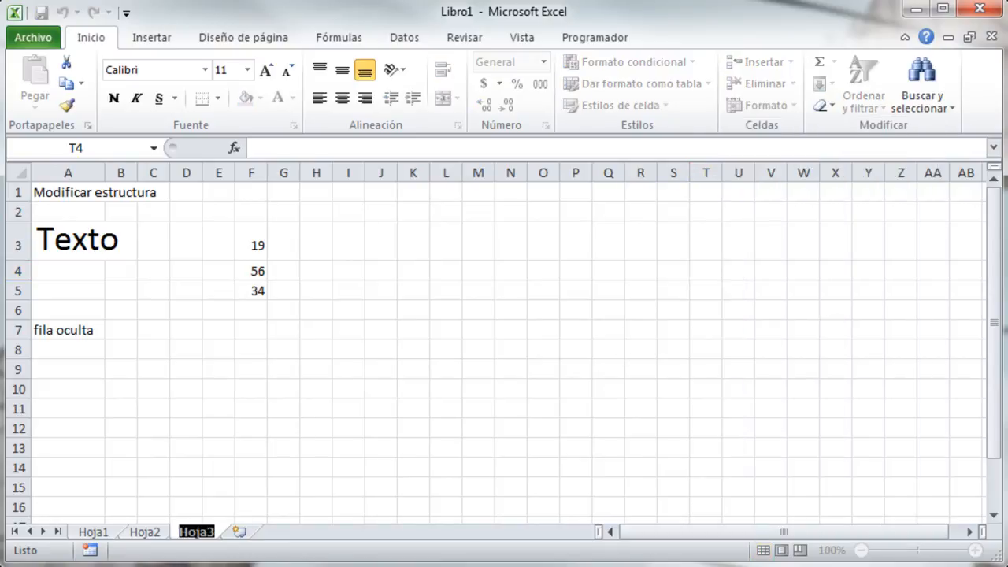
text(estructural)
key(Return)
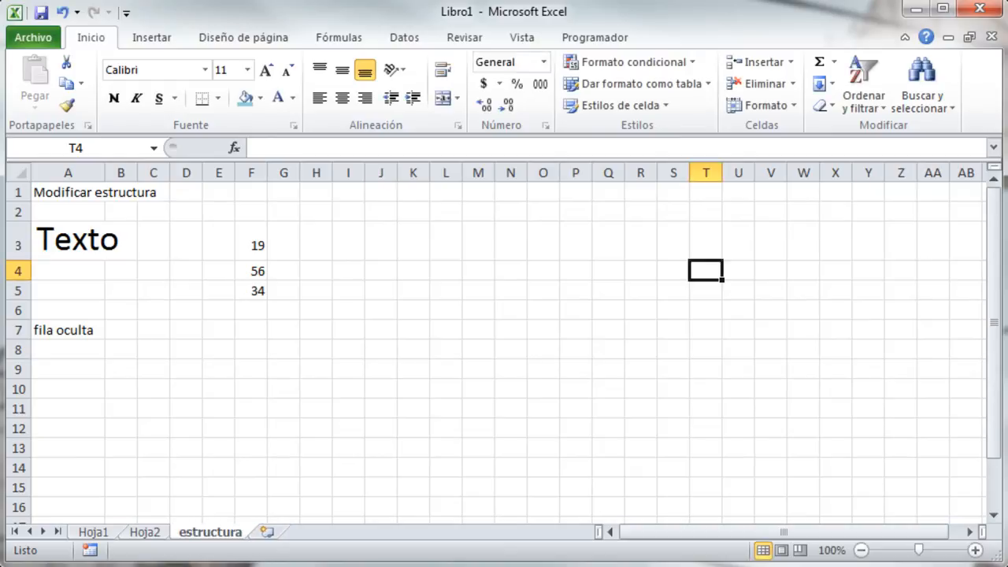
Open the estructura tab name for editing and keep it unchanged.
right_click(211, 540)
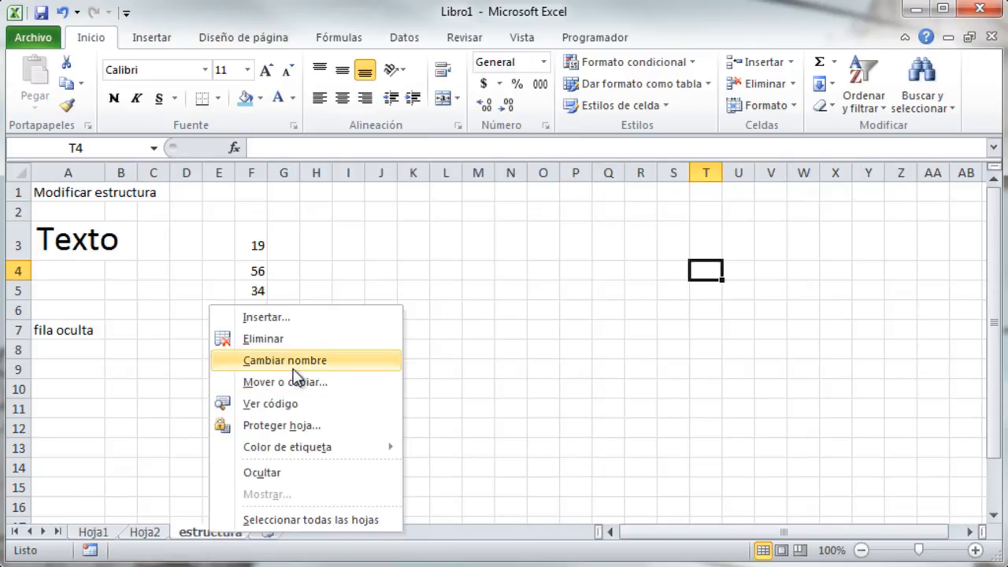
click(192, 529)
double_click(210, 532)
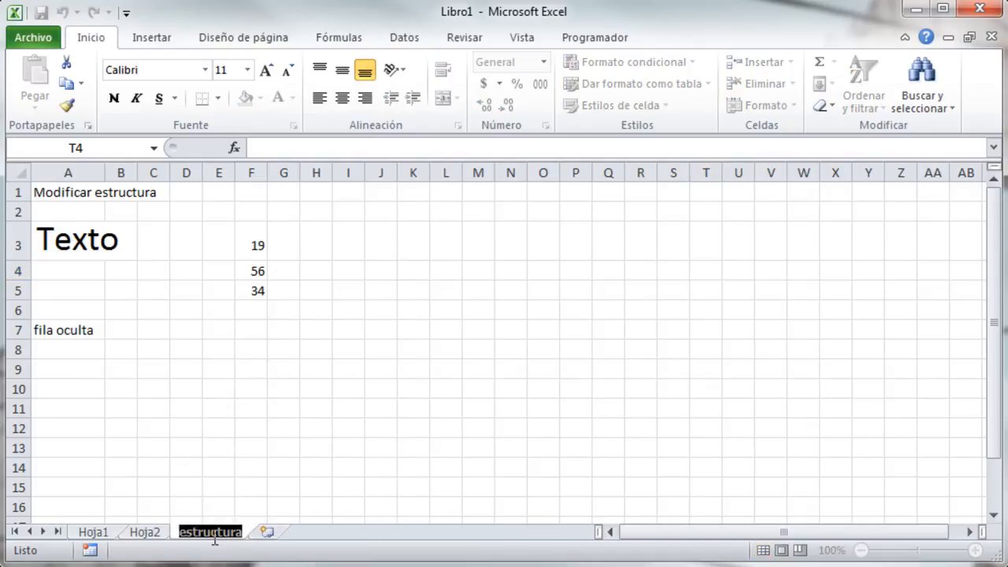
click(277, 488)
Colour the estructura tab dark blue, checking it from the Hoja1 and Hoja2 tabs.
click(778, 104)
mouse_move(816, 372)
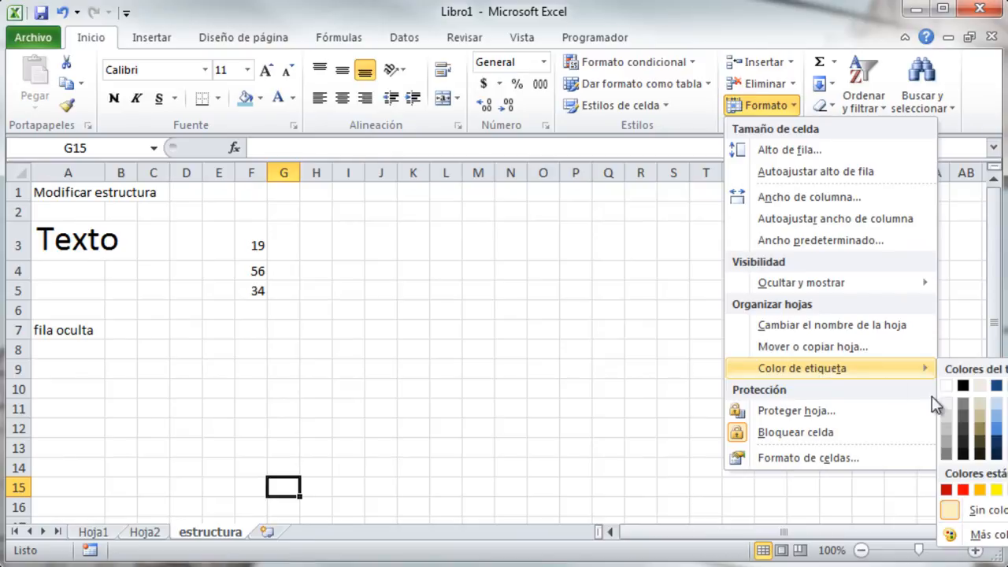
click(996, 427)
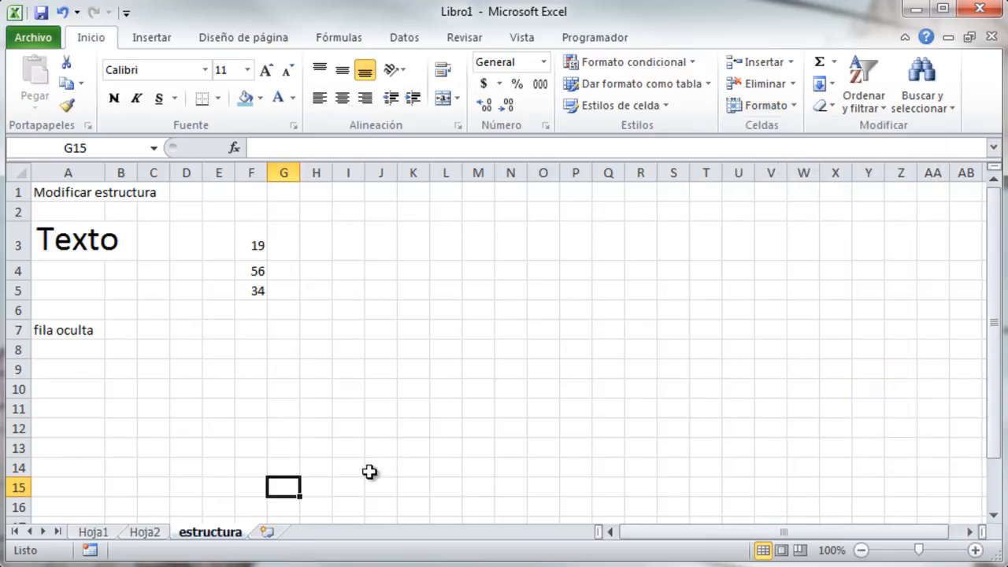
click(149, 534)
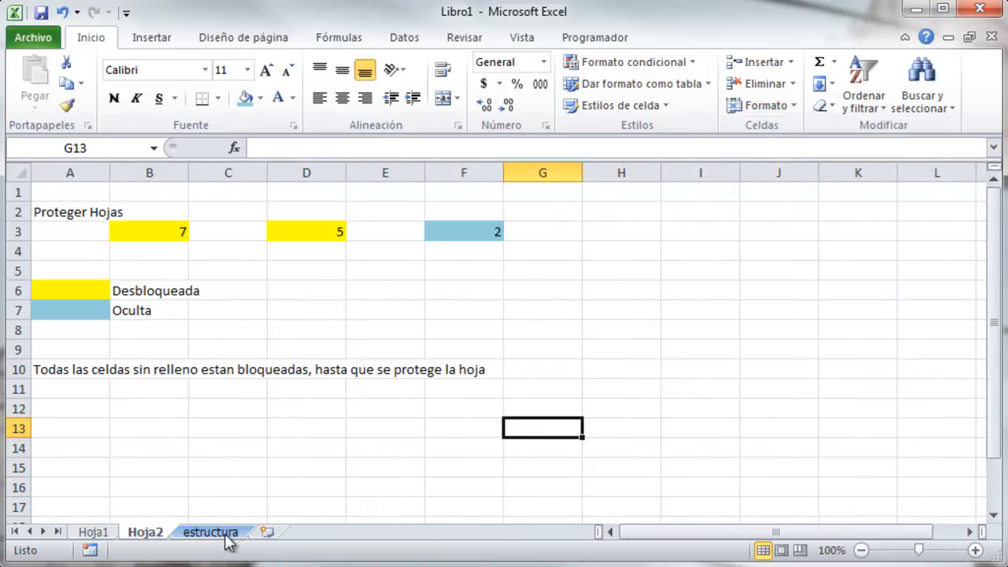
click(110, 533)
click(211, 541)
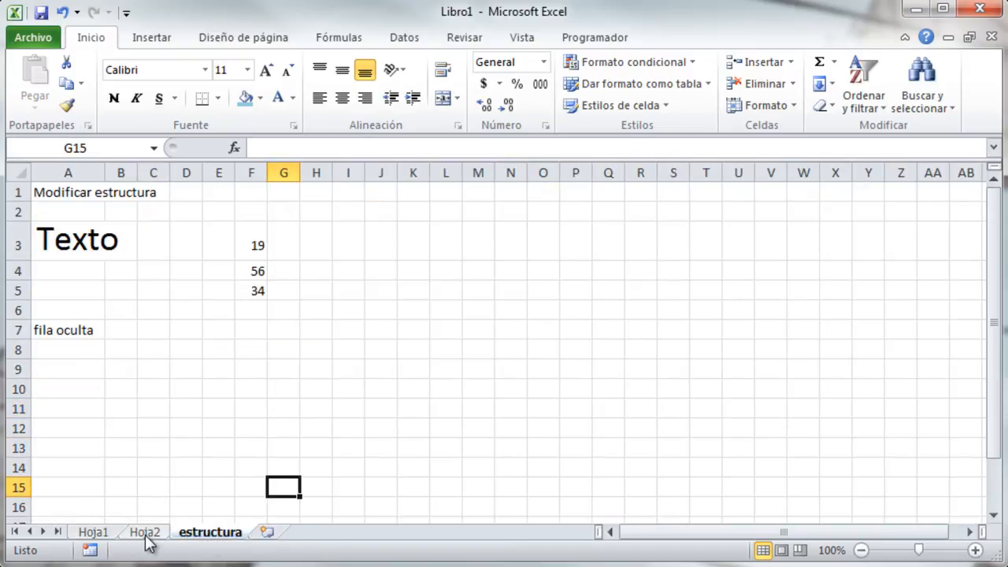
click(146, 533)
click(204, 534)
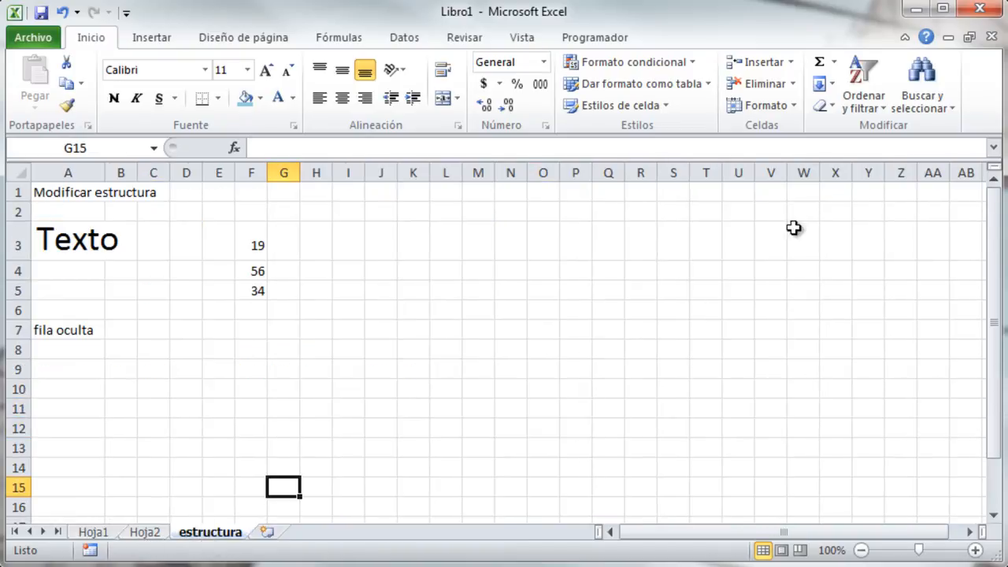
Create a copy of the estructura sheet, placed before the original estructura sheet.
click(793, 105)
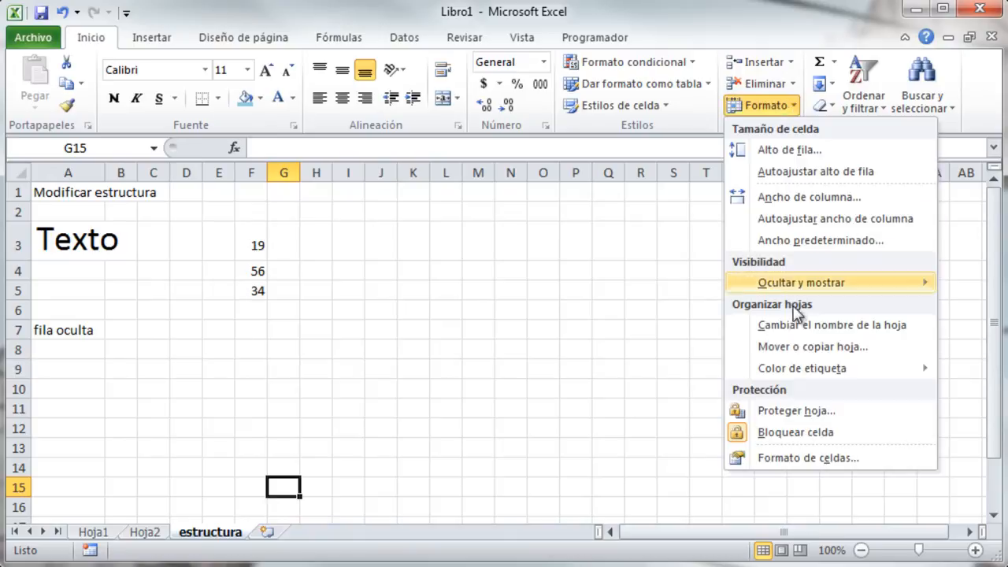
click(826, 347)
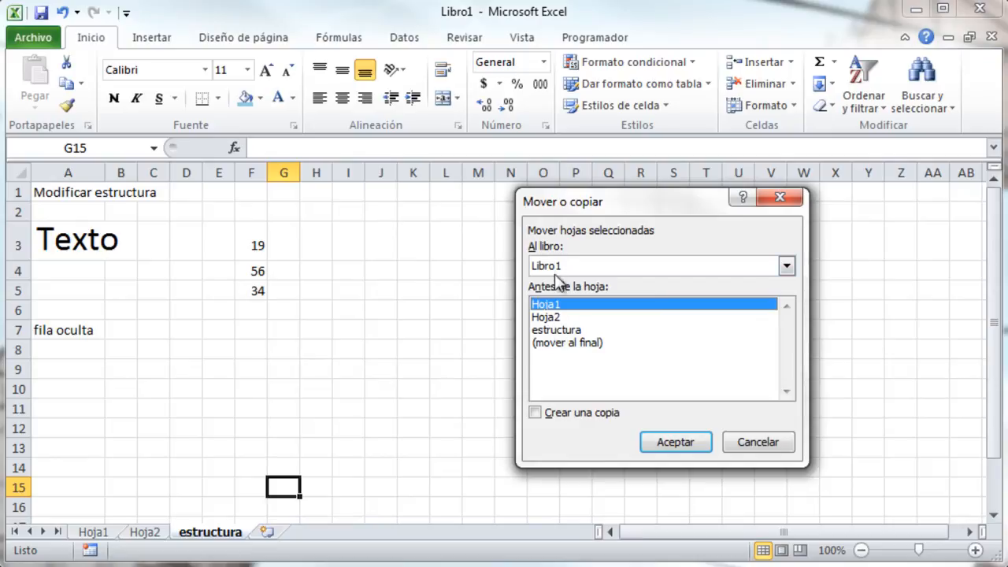
click(565, 330)
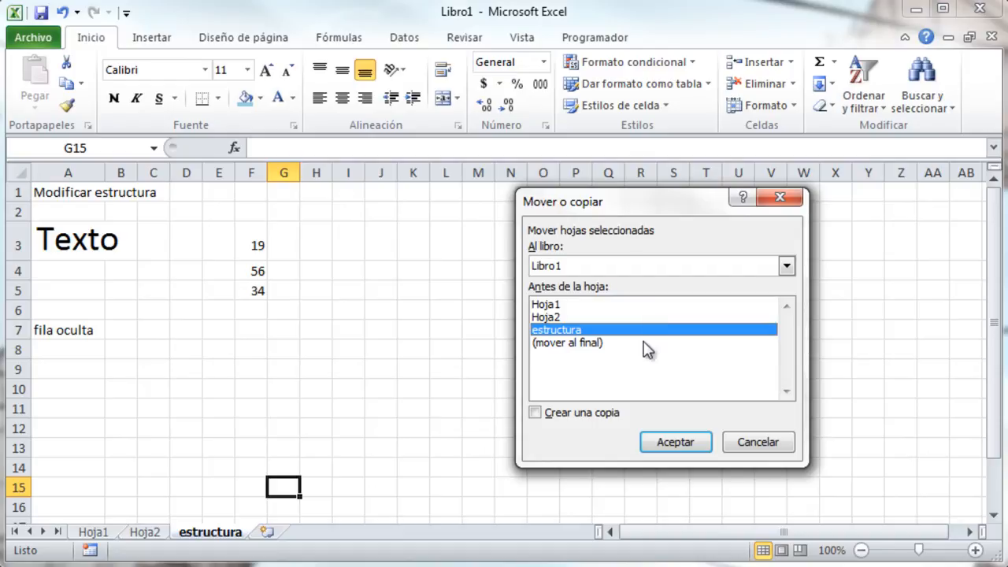
click(540, 416)
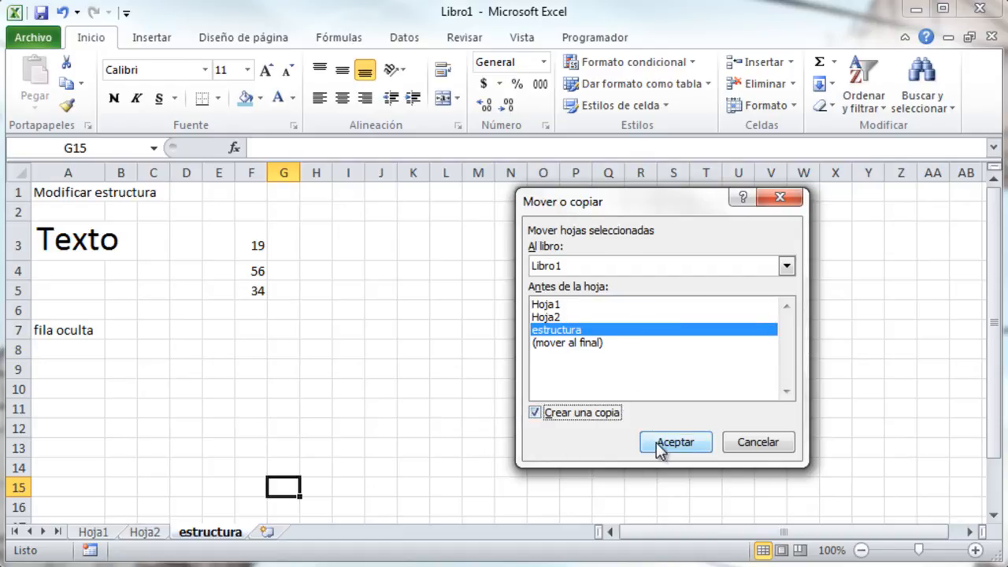
click(660, 443)
Check the original and the estructura (2) copy, closing the Format menu without changes.
click(315, 533)
click(246, 534)
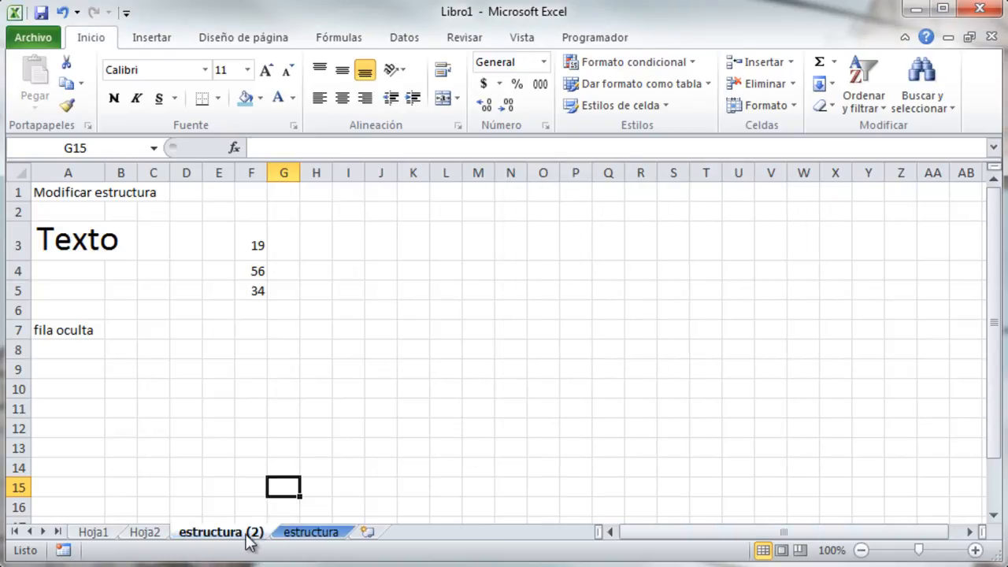
click(791, 108)
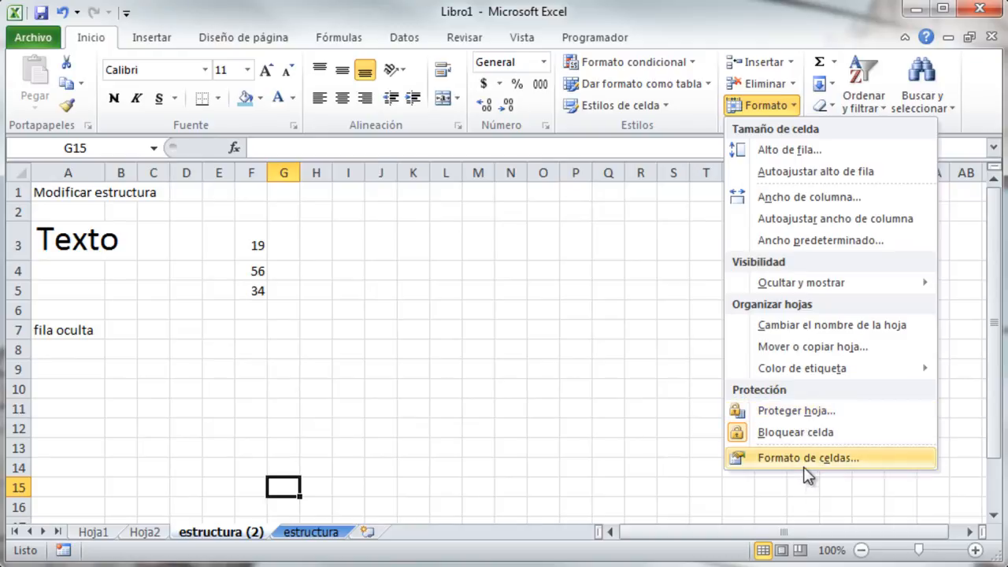
click(504, 406)
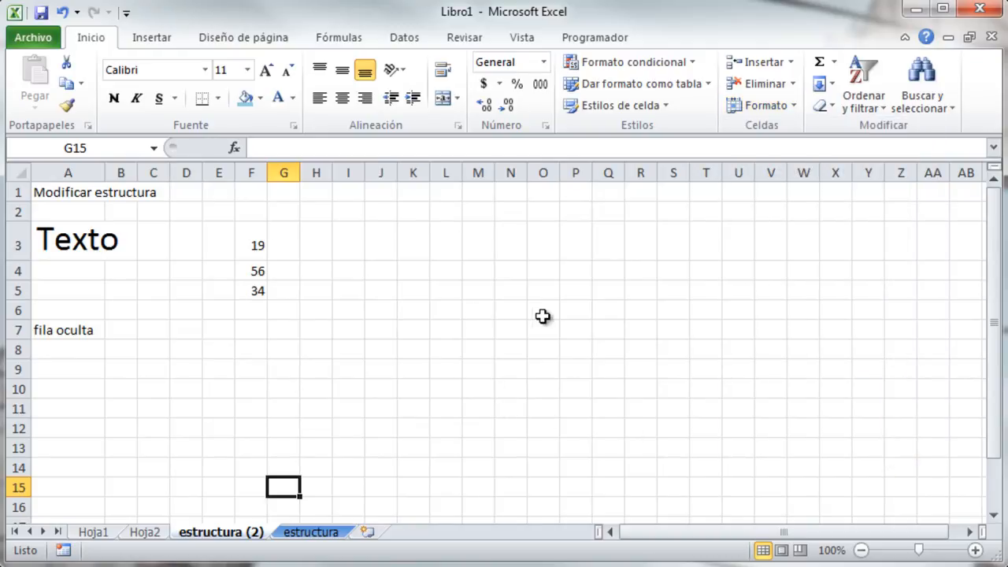